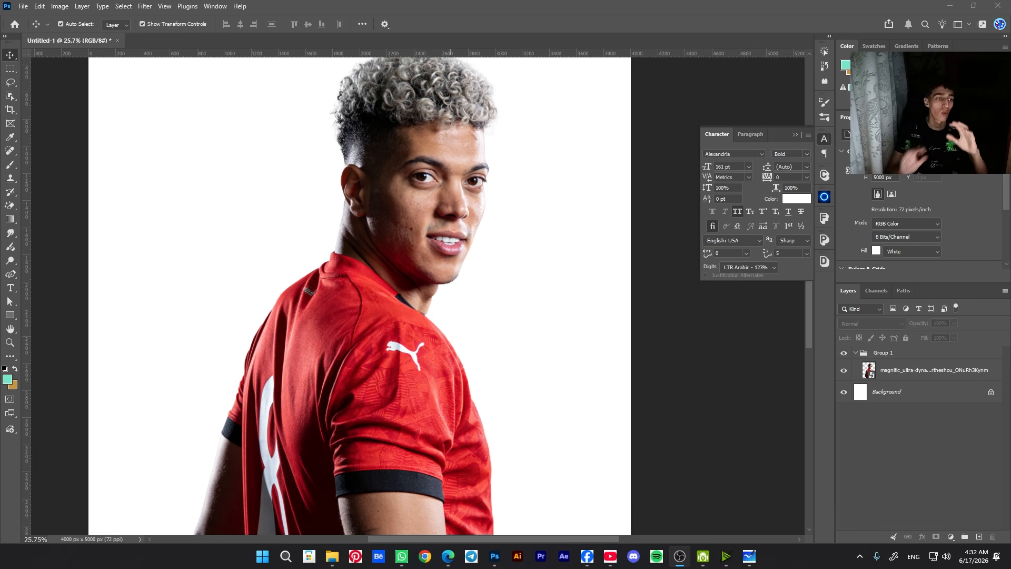
- Switch to Microsoft Whiteboard and activate the red pen for drawing on the blank board
click(749, 556)
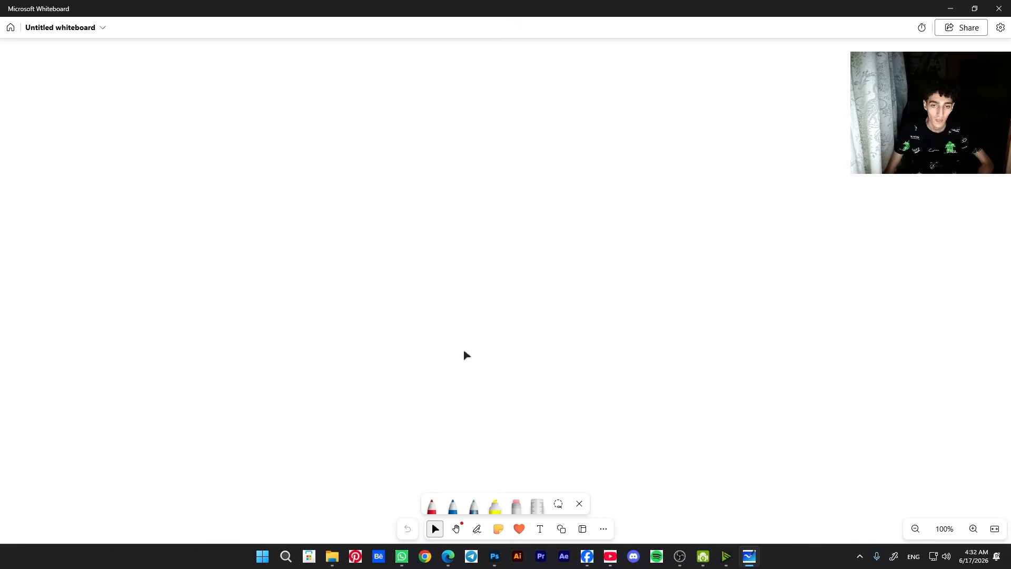
click(476, 529)
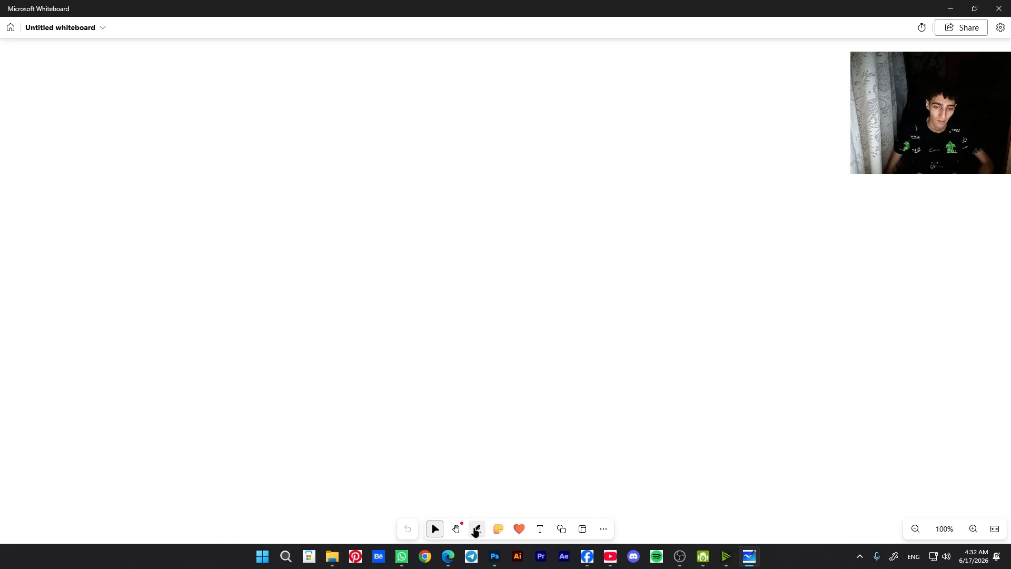
click(476, 530)
click(475, 531)
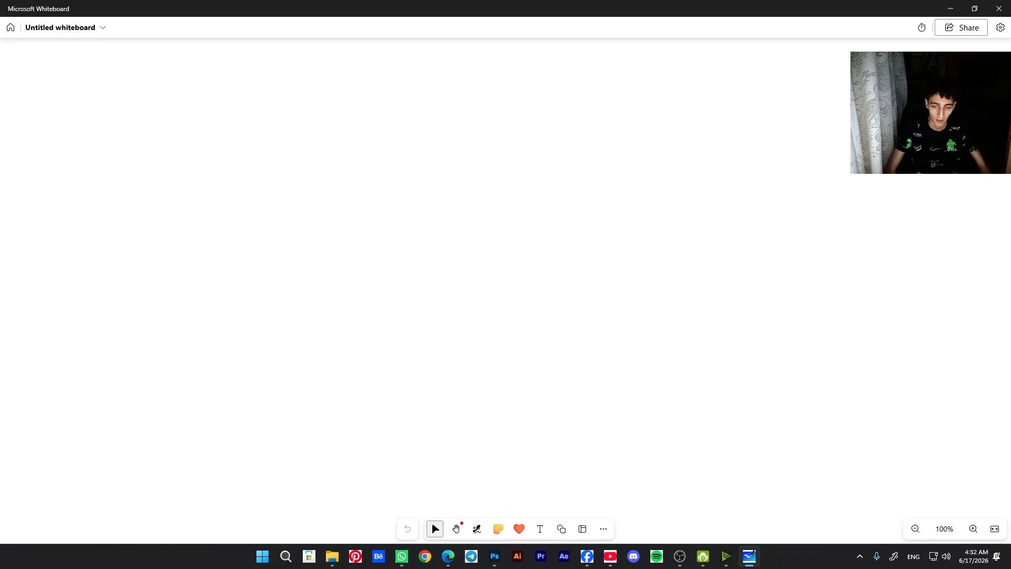
key(alt+w)
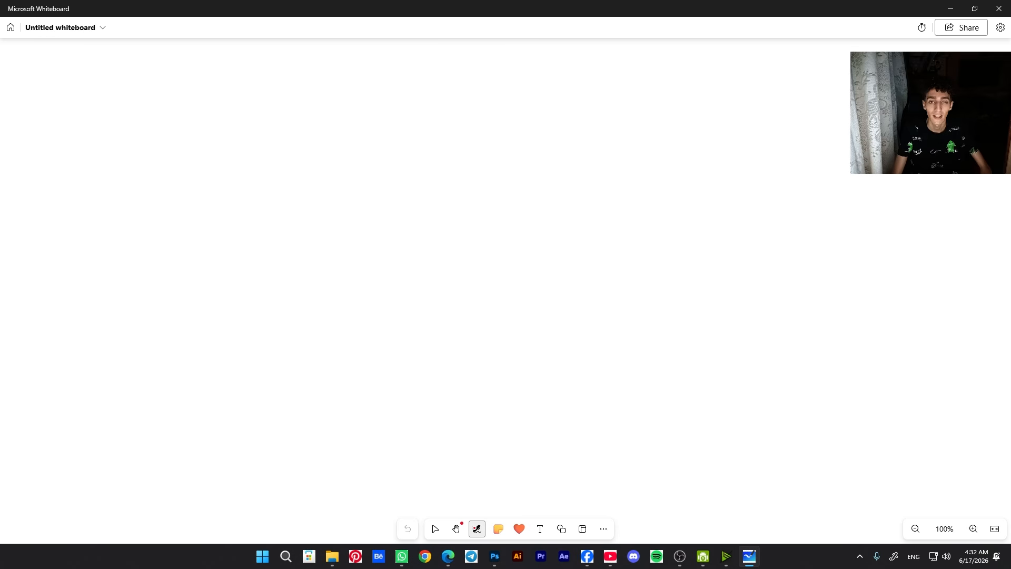
- Handwrite the title "ريتاتش الصور" across the upper part of the board and underline it with a long stroke
drag(705, 109, 660, 163)
mouse_move(651, 130)
mouse_down()
mouse_move(591, 116)
mouse_move(642, 94)
mouse_up()
drag(608, 171, 634, 164)
drag(553, 127, 471, 148)
drag(533, 110, 508, 117)
drag(579, 109, 556, 116)
click(506, 94)
mouse_move(419, 121)
mouse_down()
mouse_move(424, 165)
mouse_move(359, 166)
mouse_move(304, 247)
mouse_up()
drag(337, 171, 328, 208)
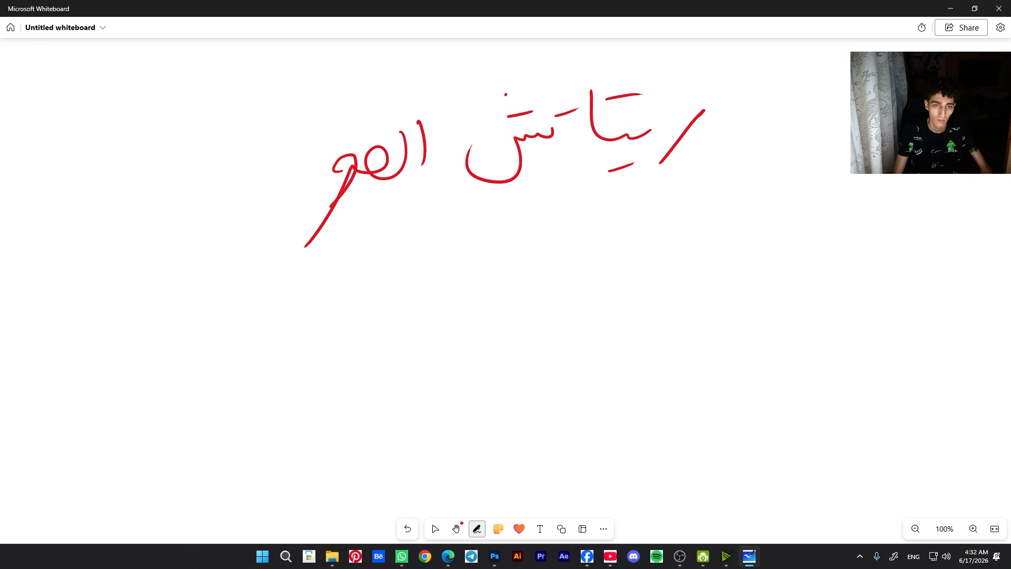
drag(321, 156, 253, 250)
drag(637, 214, 228, 338)
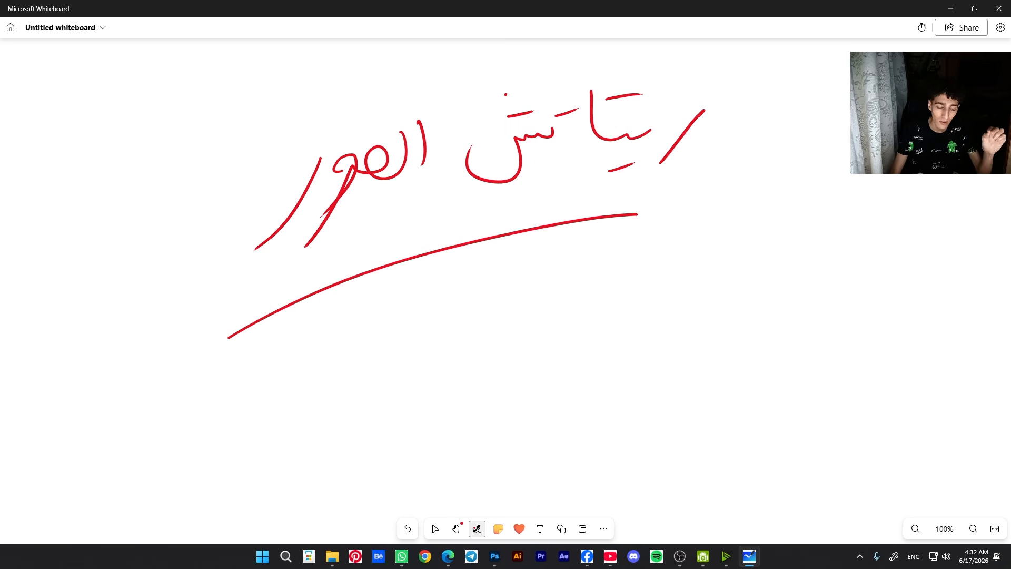
key(Escape)
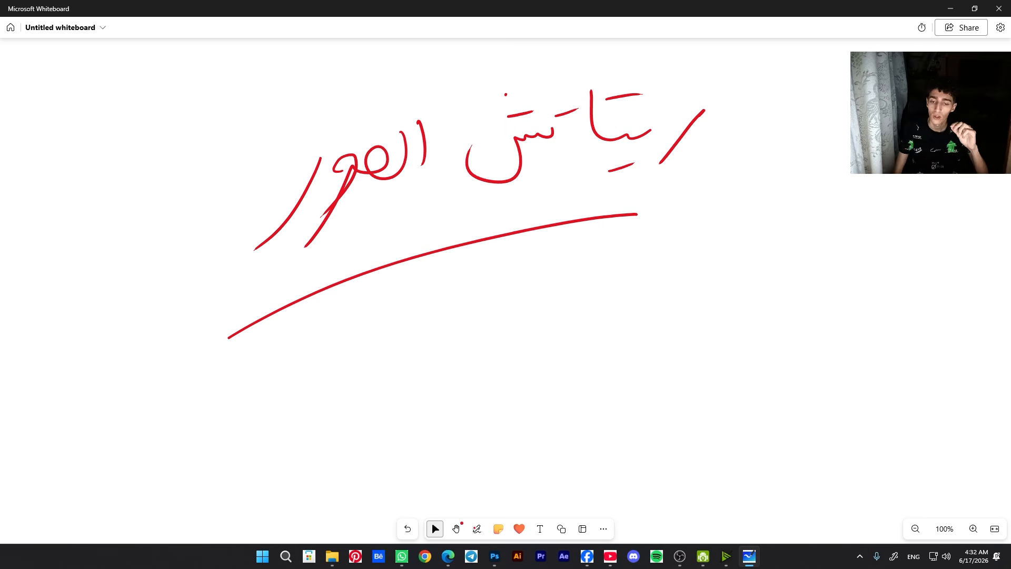
- Handwrite "جودة" below the underlined title and enclose the word in several large loops
key(alt+w)
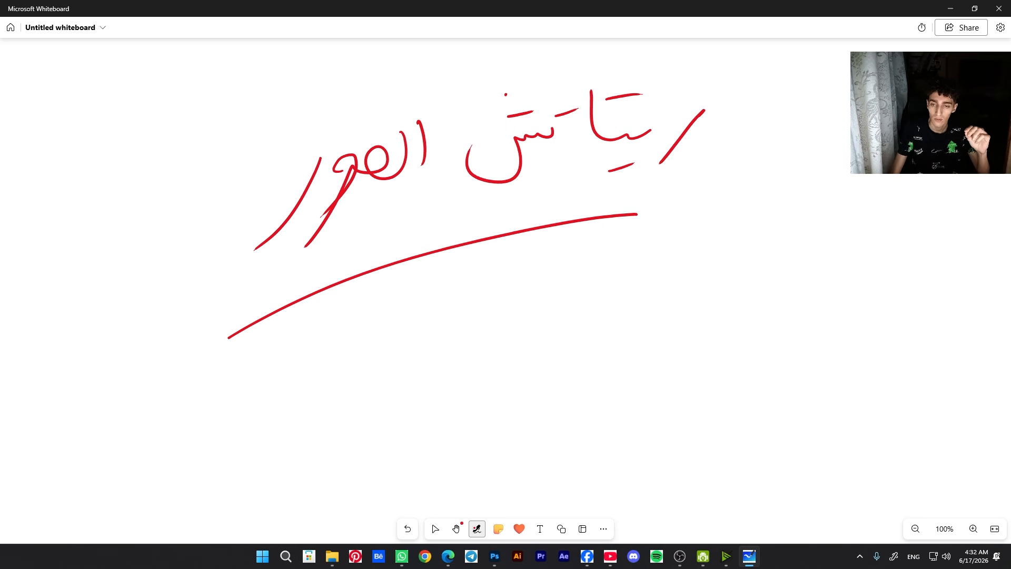
mouse_move(572, 312)
mouse_down()
mouse_move(579, 345)
mouse_move(471, 406)
mouse_up()
drag(451, 359, 419, 399)
drag(396, 366, 387, 369)
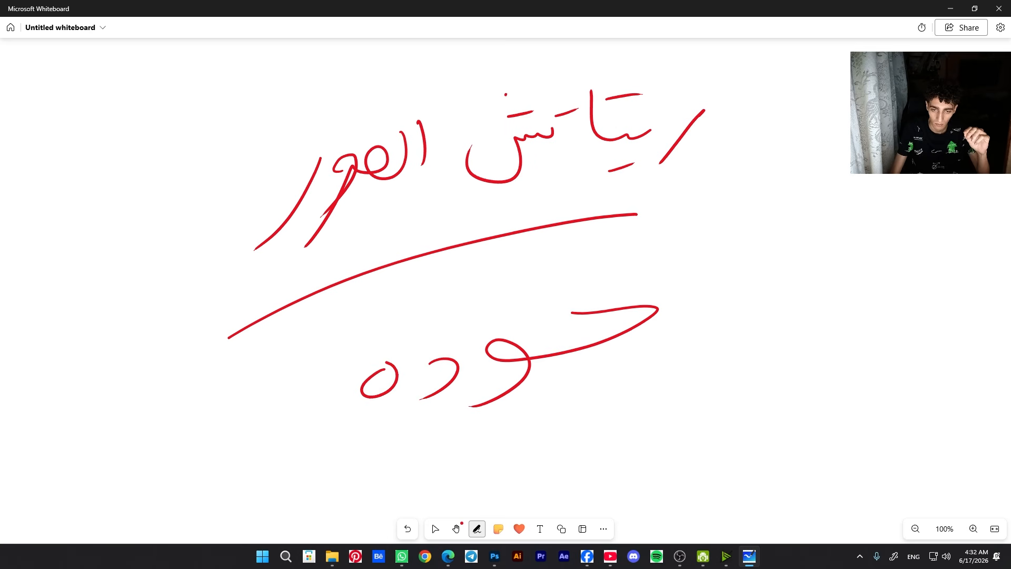
drag(396, 334, 345, 357)
mouse_move(714, 270)
mouse_down()
mouse_move(685, 243)
mouse_move(806, 369)
mouse_move(490, 500)
mouse_move(249, 347)
mouse_move(251, 393)
mouse_up()
key(alt+s)
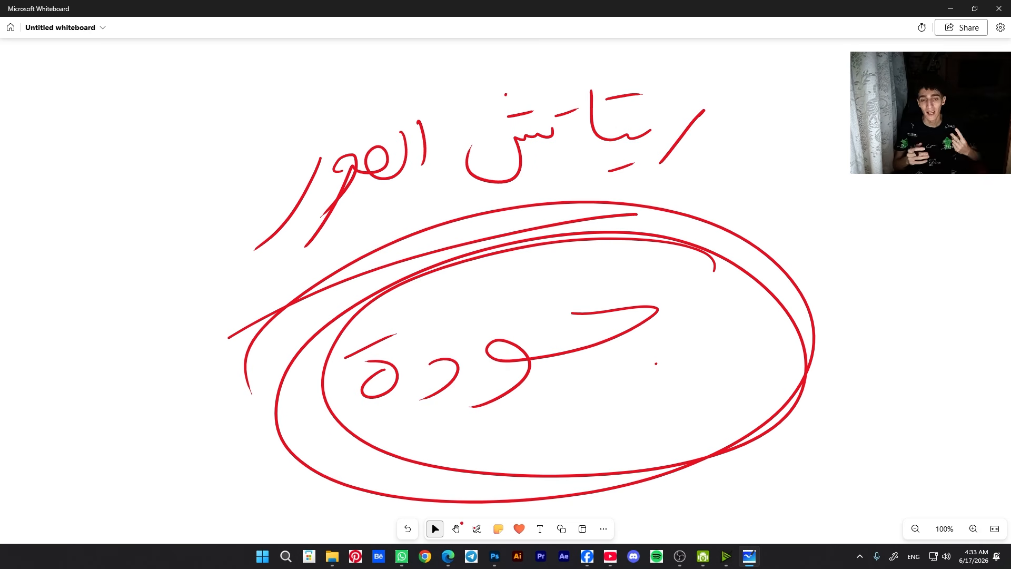
- Draw an arrow from the circled word down to the right and handwrite "صورة" at its head
key(alt+w)
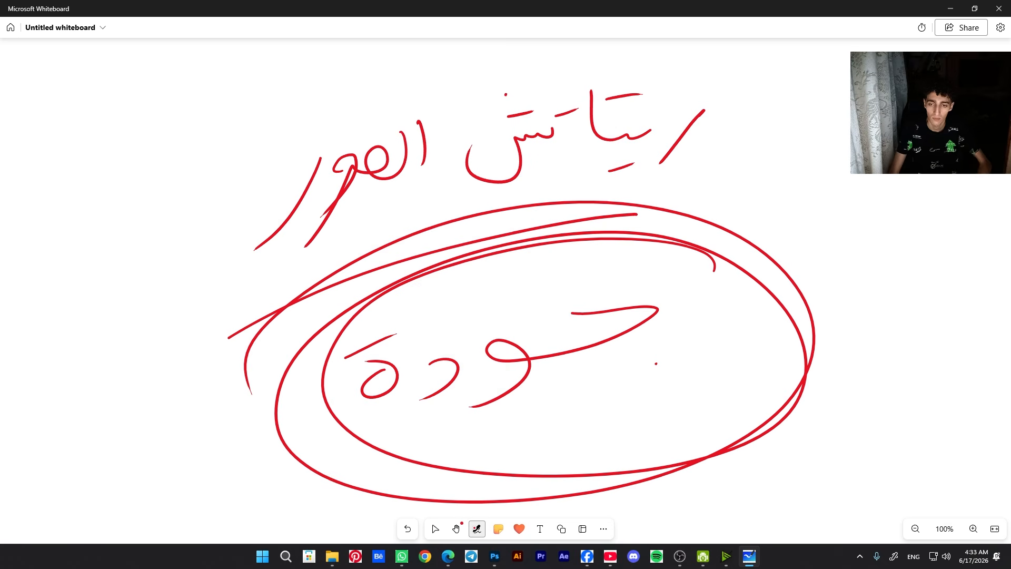
click(435, 529)
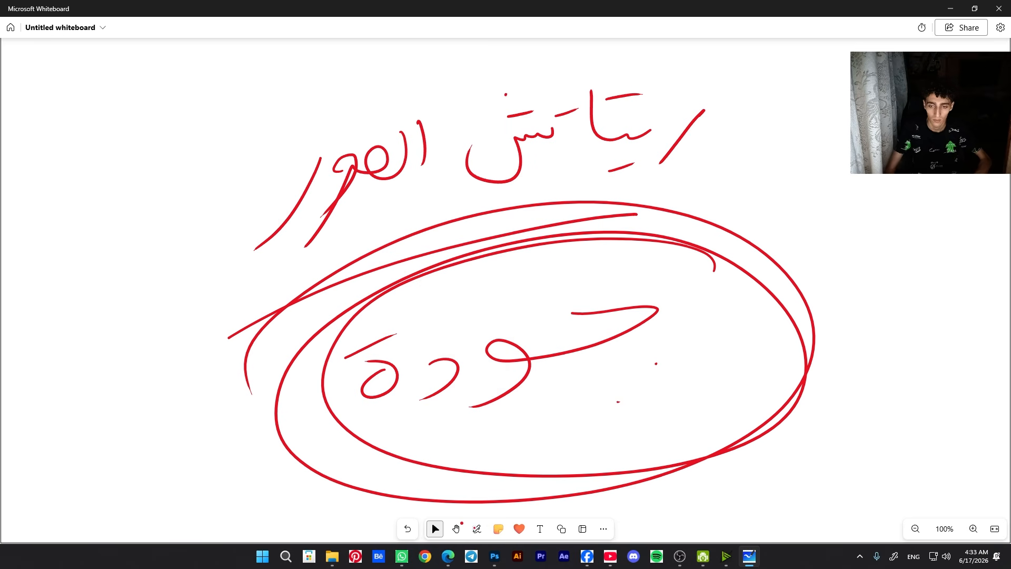
drag(579, 432, 393, 252)
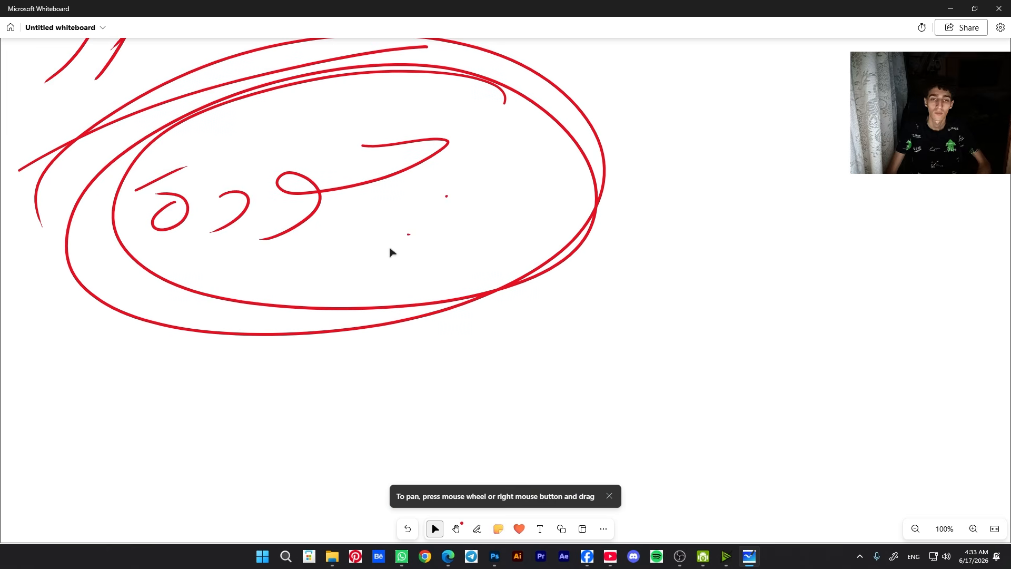
key(alt+w)
drag(584, 189, 759, 282)
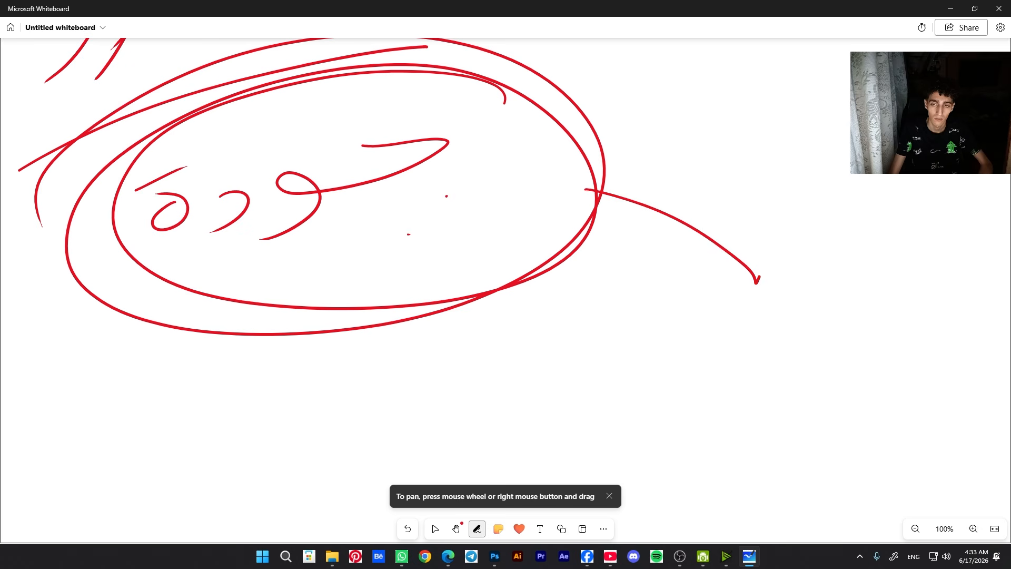
drag(766, 243, 706, 279)
mouse_move(832, 355)
mouse_down()
mouse_move(799, 339)
mouse_move(762, 389)
mouse_up()
mouse_move(774, 350)
mouse_down()
mouse_move(736, 354)
mouse_move(752, 374)
mouse_up()
drag(759, 322, 724, 332)
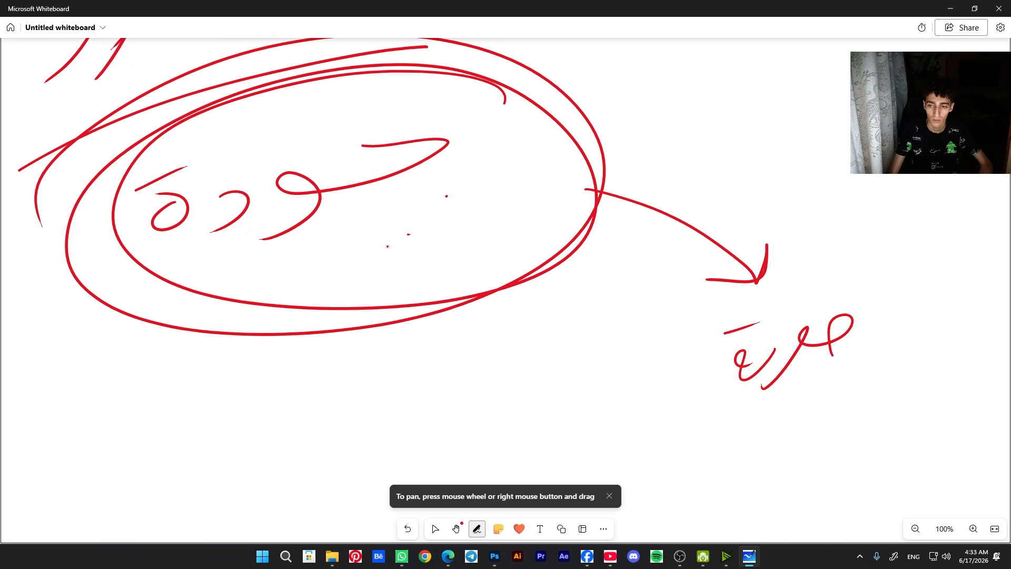
- Handwrite "HQ" beneath the word "صورة" and underline it
mouse_move(752, 397)
mouse_down()
mouse_move(786, 447)
mouse_move(803, 424)
mouse_up()
drag(800, 381, 809, 445)
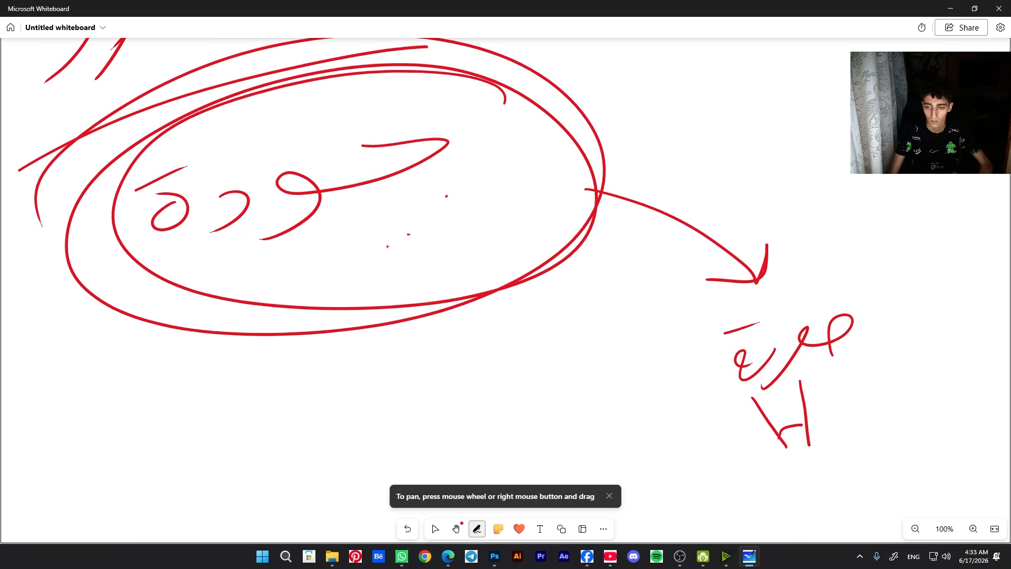
drag(853, 409, 854, 414)
mouse_move(878, 387)
mouse_down()
mouse_move(909, 416)
mouse_move(697, 474)
mouse_up()
click(435, 529)
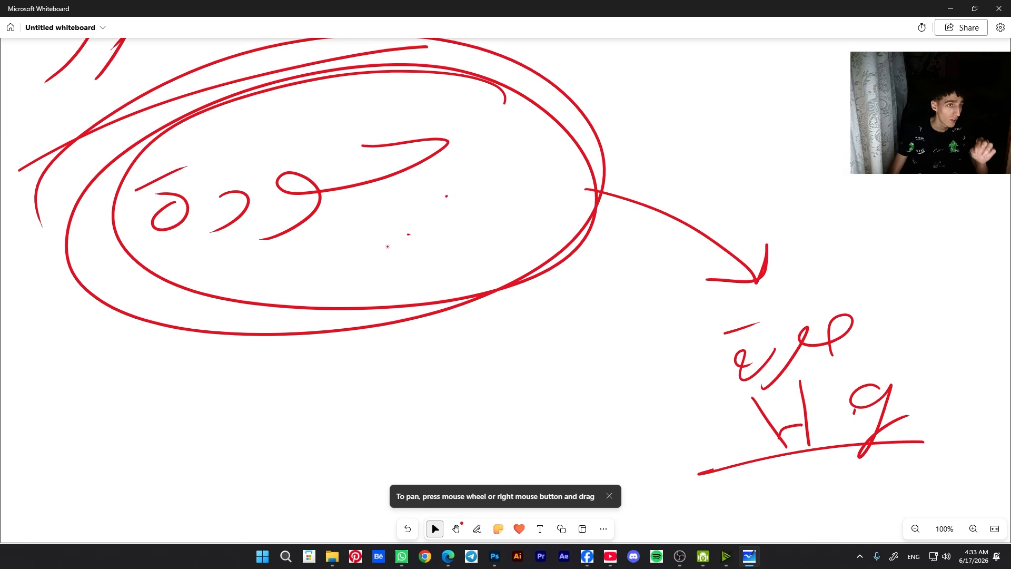
- Circle the Q of "HQ", add a short mark below the circle and dismiss the panning tip
click(477, 529)
mouse_move(862, 383)
mouse_down()
mouse_move(828, 414)
mouse_move(854, 384)
mouse_up()
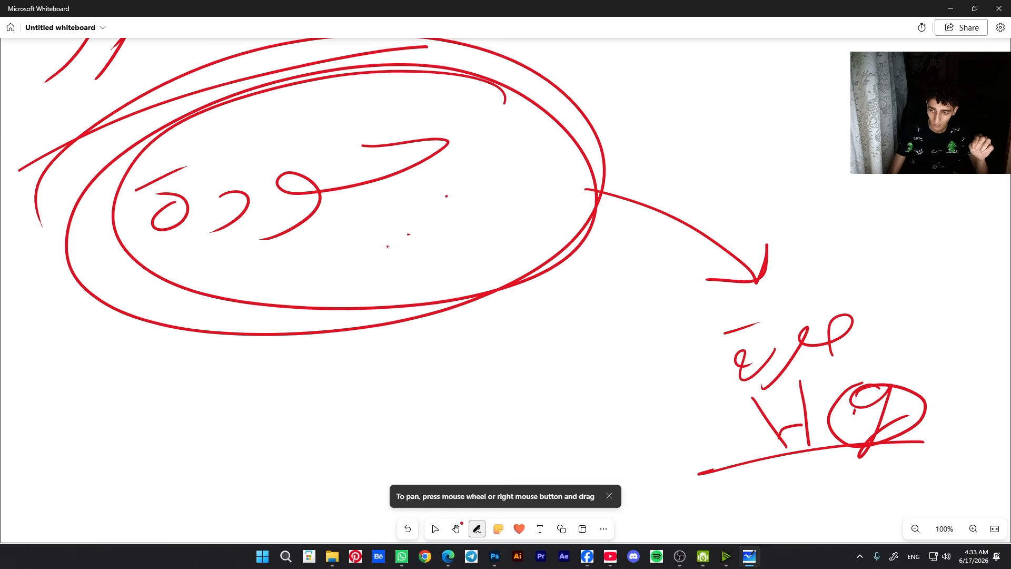
drag(898, 443, 905, 462)
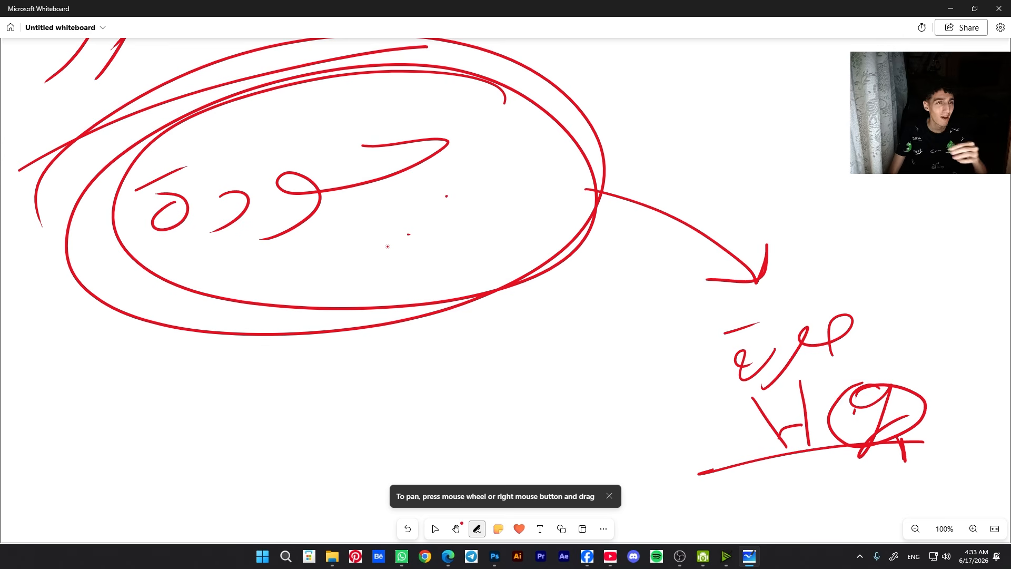
click(435, 529)
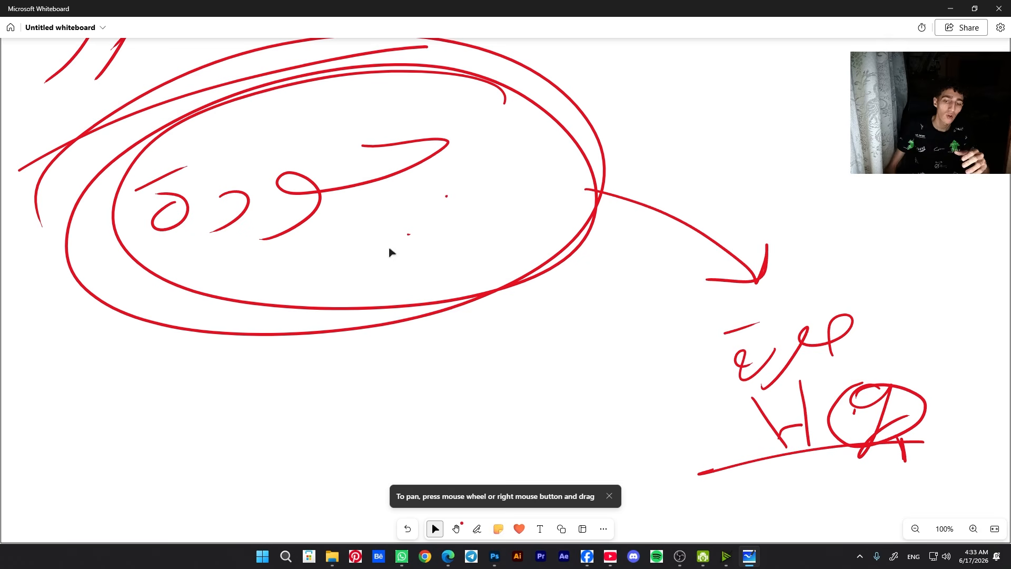
click(608, 495)
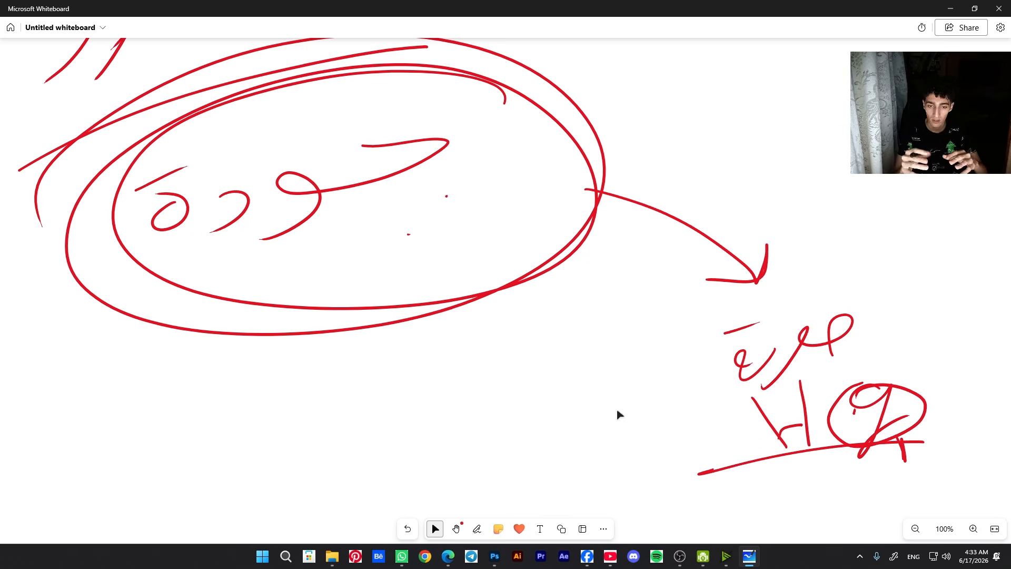
- Draw a second arrow downward from the circled word and handwrite a short Arabic label under it
key(alt+w)
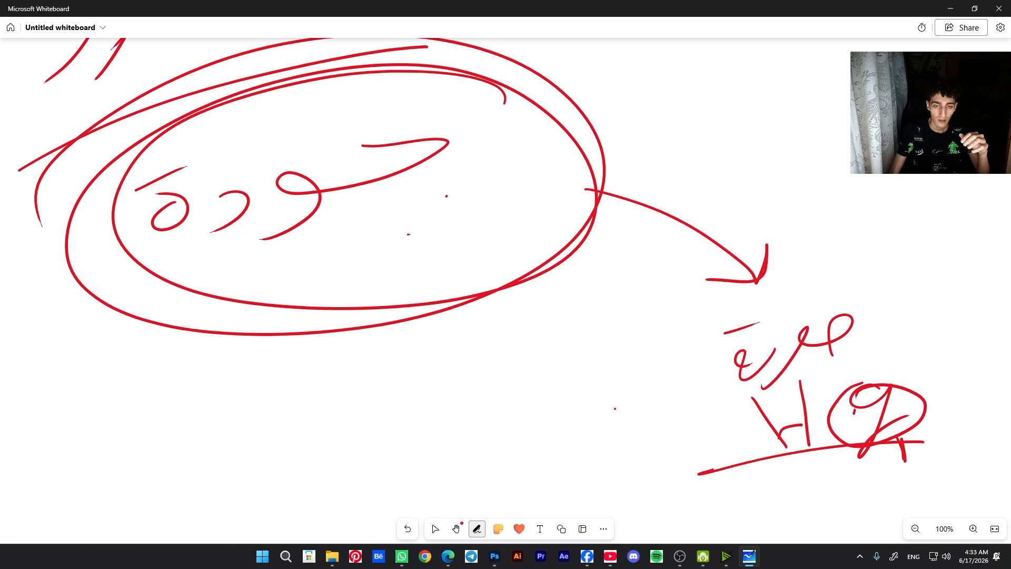
mouse_move(386, 304)
mouse_down()
mouse_move(432, 428)
mouse_move(449, 393)
mouse_move(403, 422)
mouse_up()
mouse_move(525, 433)
mouse_down()
mouse_move(470, 476)
mouse_move(371, 495)
mouse_up()
drag(429, 454, 375, 473)
key(Escape)
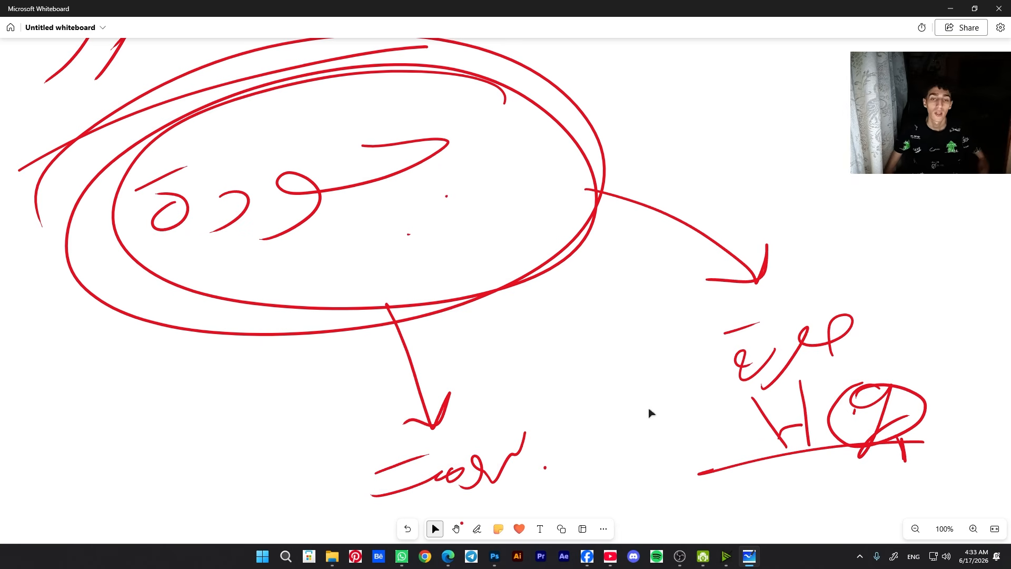
- Start a numbered list in the blank area beside the diagram with a circled "١" and the underlined word "صورة"
scroll(508, 309, down, 2)
drag(348, 352, 698, 264)
drag(532, 227, 869, 347)
key(alt+w)
mouse_move(629, 123)
mouse_down()
mouse_move(642, 146)
mouse_move(657, 126)
mouse_up()
drag(552, 157, 513, 192)
mouse_move(512, 169)
mouse_down()
mouse_move(500, 183)
mouse_move(495, 174)
mouse_move(513, 166)
mouse_up()
drag(515, 149, 497, 153)
drag(486, 233, 552, 208)
drag(551, 208, 608, 200)
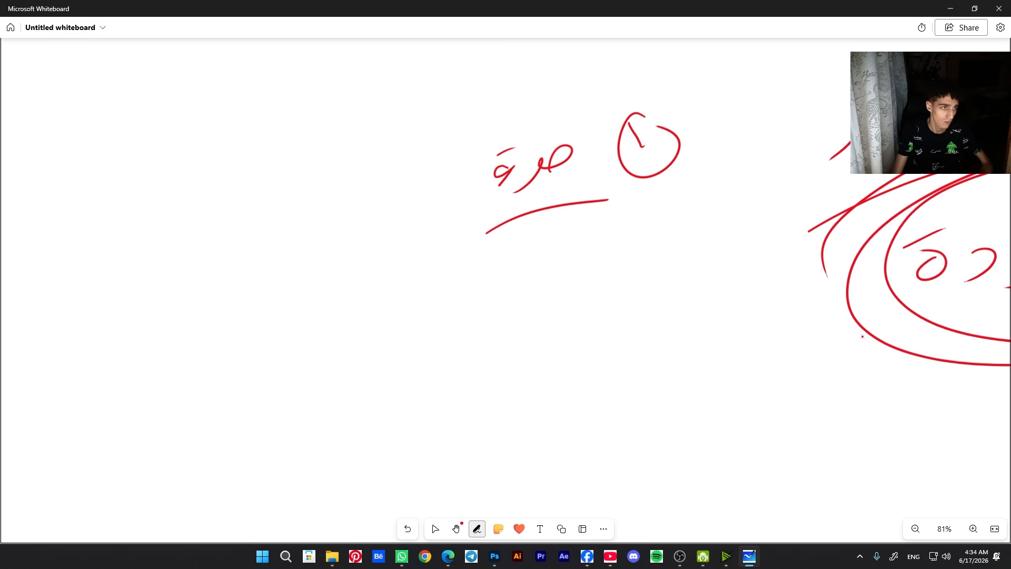
key(Escape)
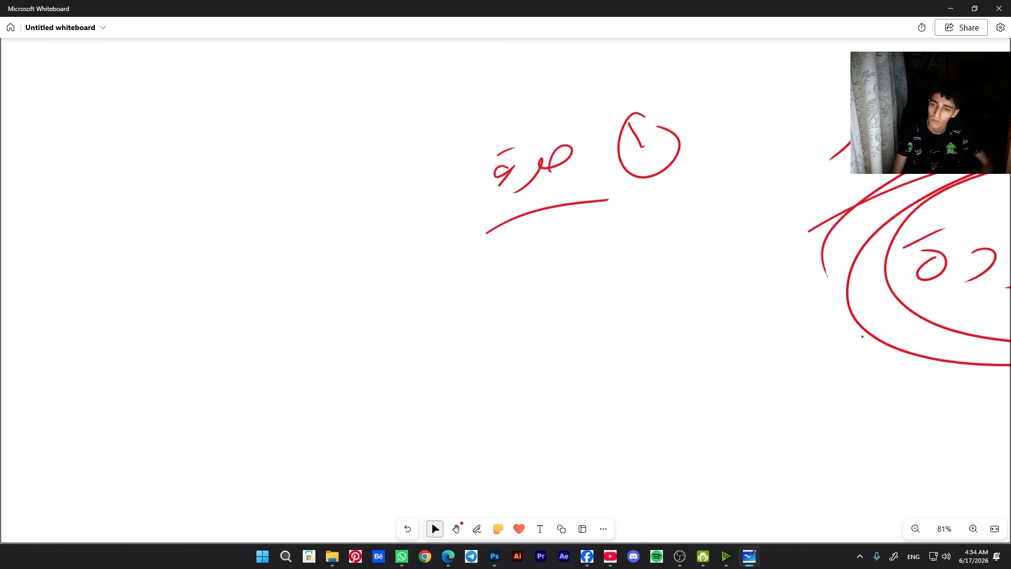
- Add a circled "٢" below the first list item and handwrite its Arabic term beside it
key(alt+w)
drag(700, 236, 729, 212)
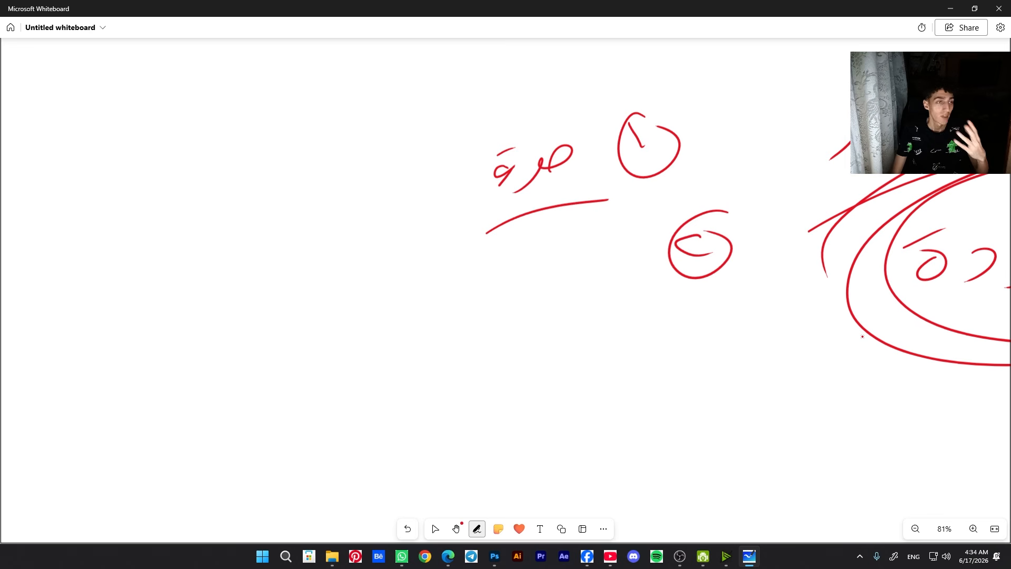
mouse_move(640, 246)
mouse_down()
mouse_move(604, 283)
mouse_move(507, 299)
mouse_up()
drag(556, 311, 538, 317)
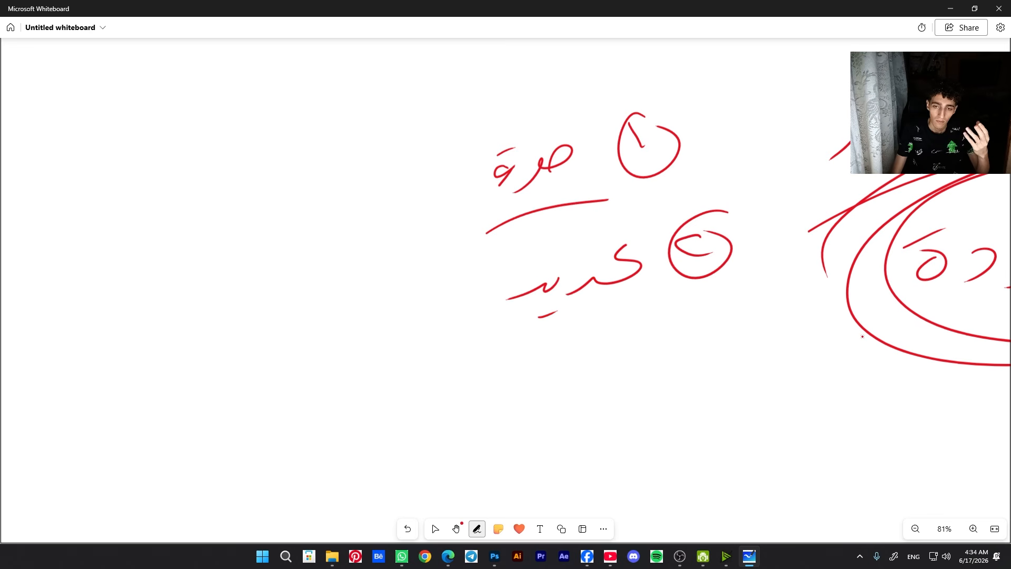
drag(611, 239, 642, 227)
mouse_move(495, 270)
mouse_down()
mouse_move(459, 318)
mouse_move(348, 301)
mouse_up()
drag(432, 308, 411, 312)
click(413, 289)
drag(315, 360, 300, 320)
drag(268, 291, 357, 258)
drag(309, 360, 285, 404)
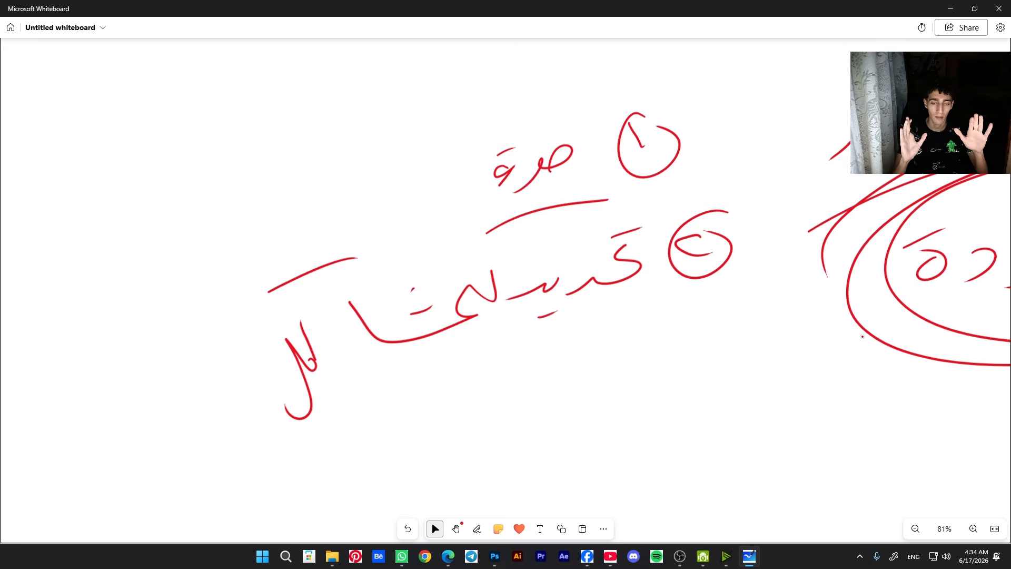
- Add a circled "٣" as the third list item and handwrite "الحبوب" beside it
key(alt+w)
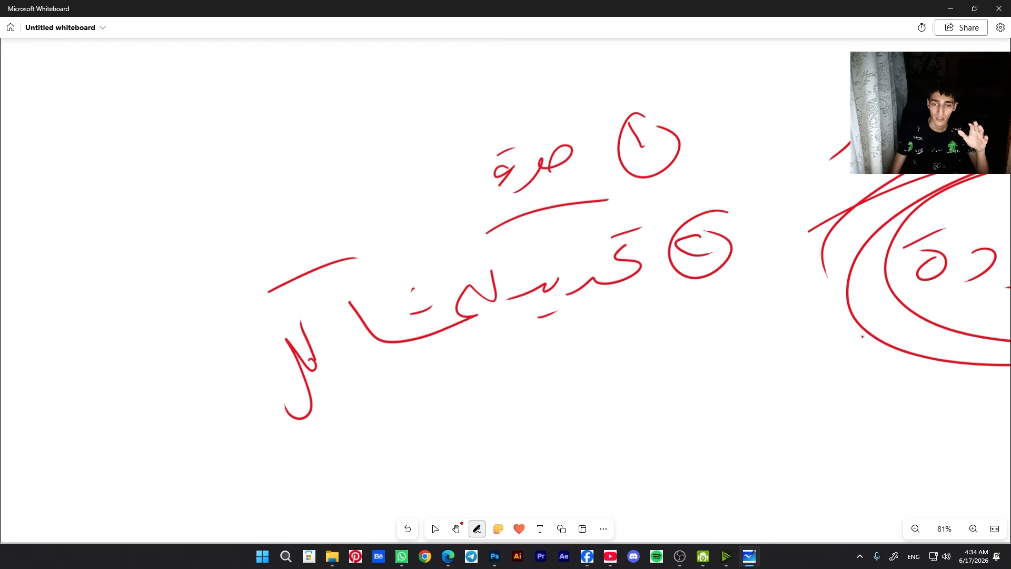
mouse_move(747, 322)
mouse_down()
mouse_move(721, 332)
mouse_move(733, 367)
mouse_up()
mouse_move(758, 311)
mouse_down()
mouse_move(687, 363)
mouse_move(742, 308)
mouse_up()
key(Escape)
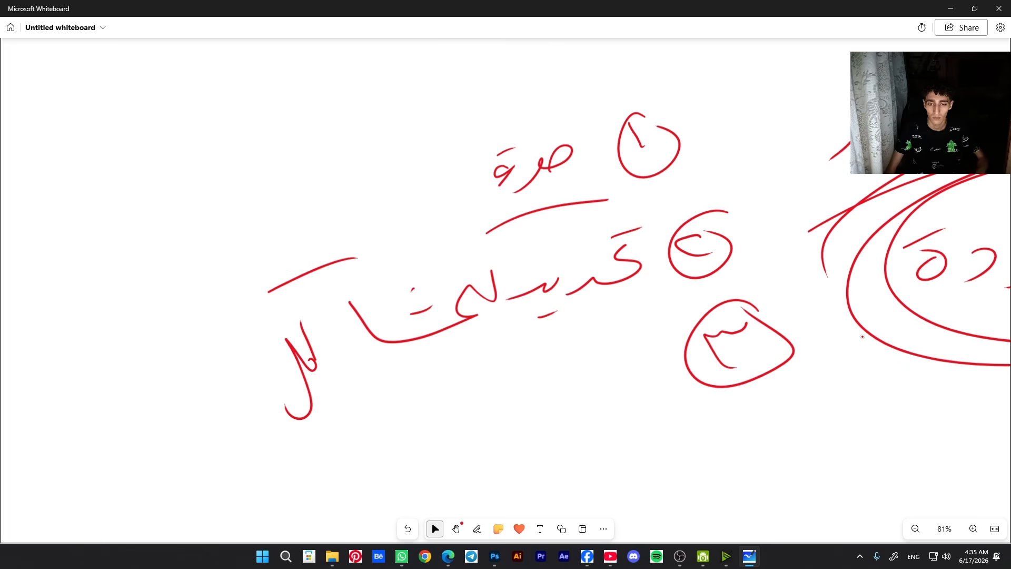
drag(905, 332, 853, 222)
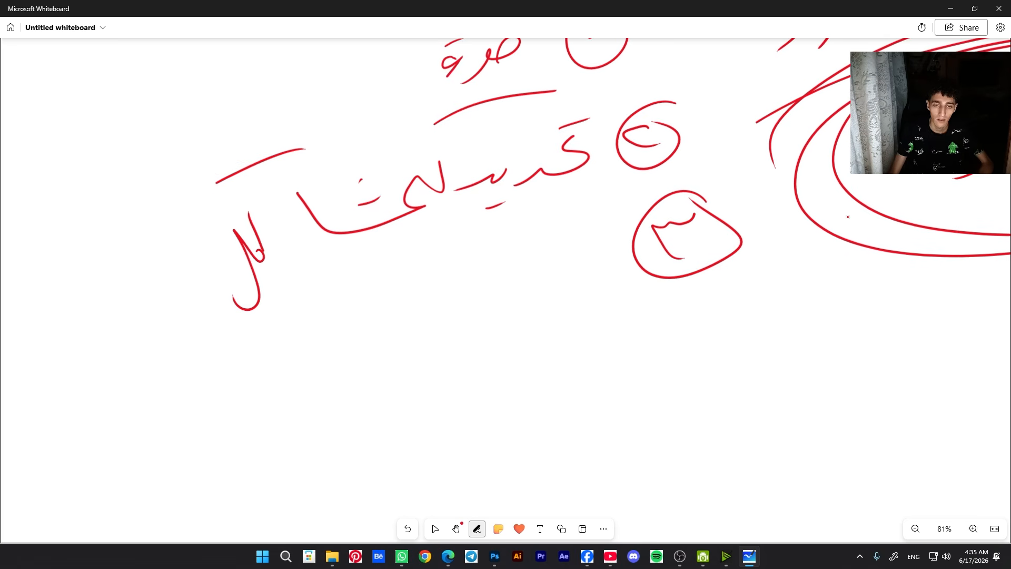
drag(604, 246, 614, 296)
drag(580, 259, 454, 357)
drag(467, 301, 369, 339)
click(520, 348)
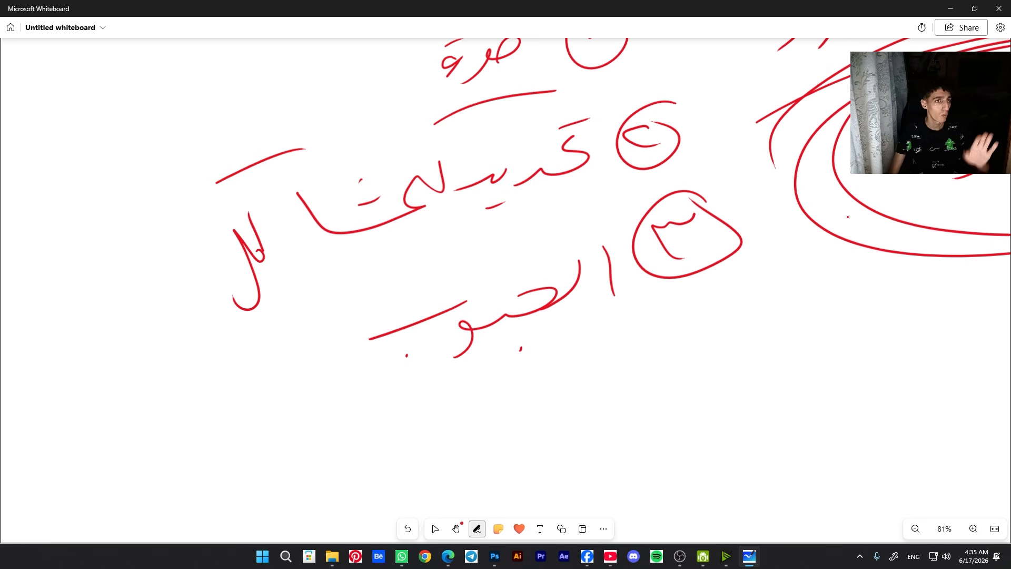
key(Escape)
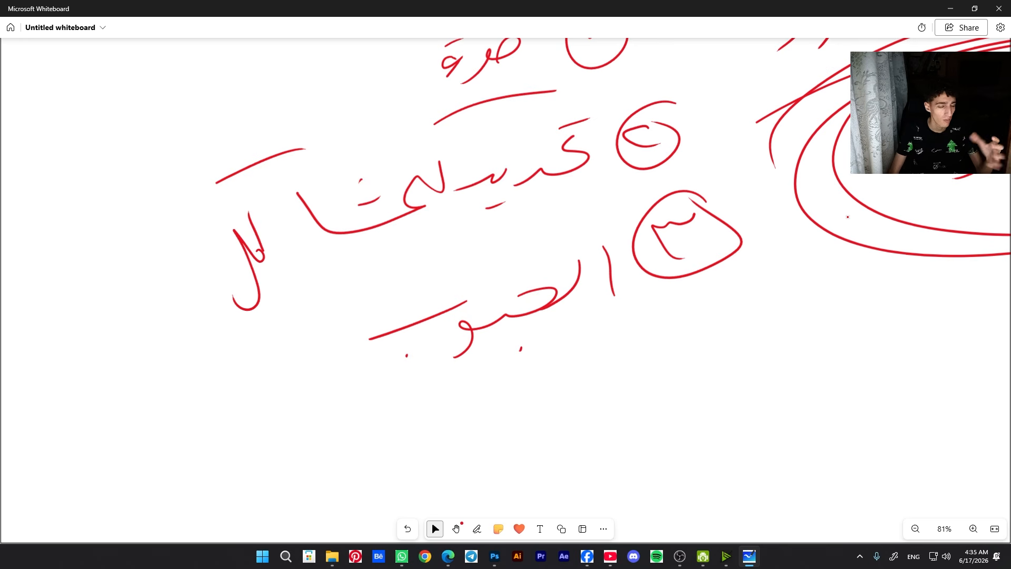
- Handwrite a dashed sub-item "الدودج بيرن" (Dodge and Burn) under the third list item
key(alt+w)
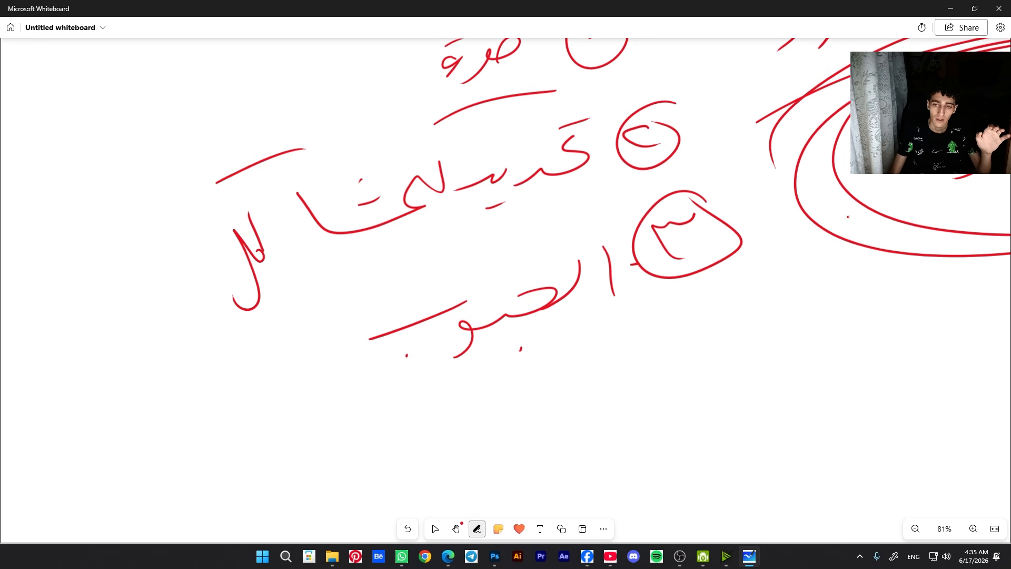
mouse_move(683, 377)
mouse_down()
mouse_move(696, 373)
mouse_move(653, 386)
mouse_up()
mouse_move(635, 366)
mouse_down()
mouse_move(629, 389)
mouse_move(605, 396)
mouse_up()
mouse_move(585, 393)
mouse_down()
mouse_move(569, 411)
mouse_move(524, 417)
mouse_up()
mouse_move(493, 397)
mouse_down()
mouse_move(482, 407)
mouse_move(507, 458)
mouse_up()
drag(501, 437, 513, 432)
click(460, 454)
drag(432, 429, 390, 507)
drag(421, 471, 435, 463)
drag(393, 441, 352, 471)
key(alt+s)
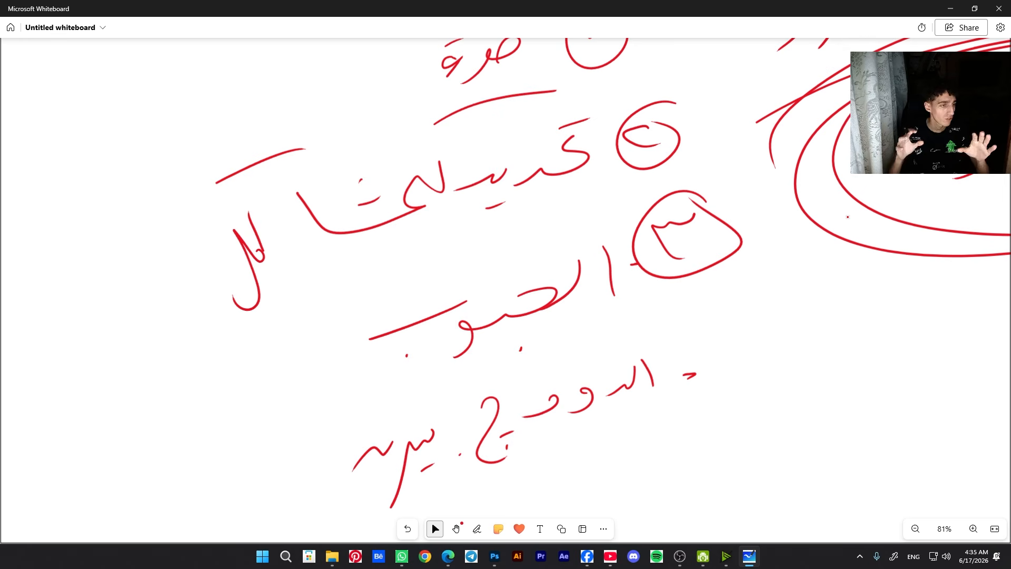
- Handwrite a second dashed sub-item, "Camera Raw filter", below the Dodge and Burn entry and underline it
scroll(826, 323, down, 2)
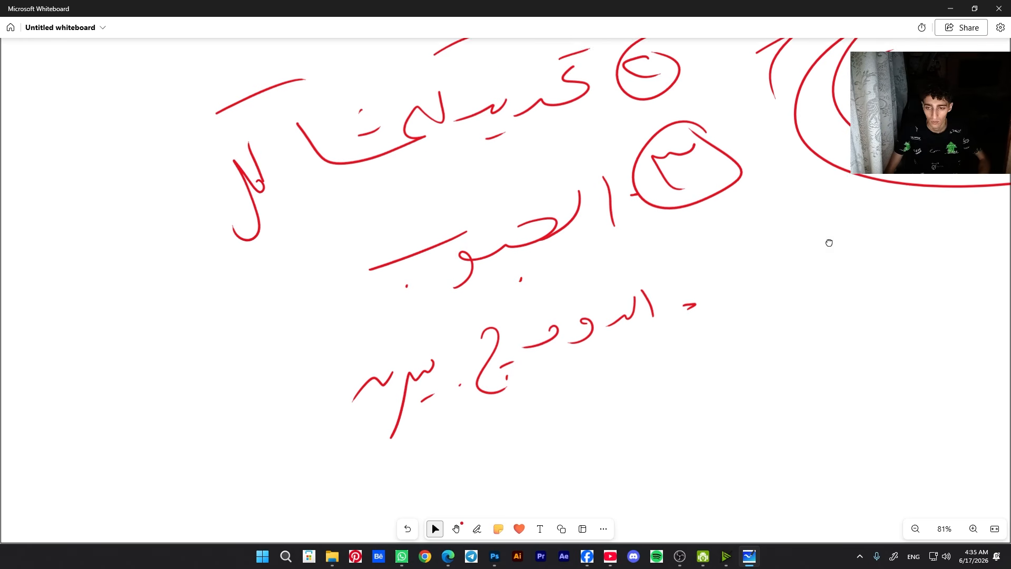
key(alt+w)
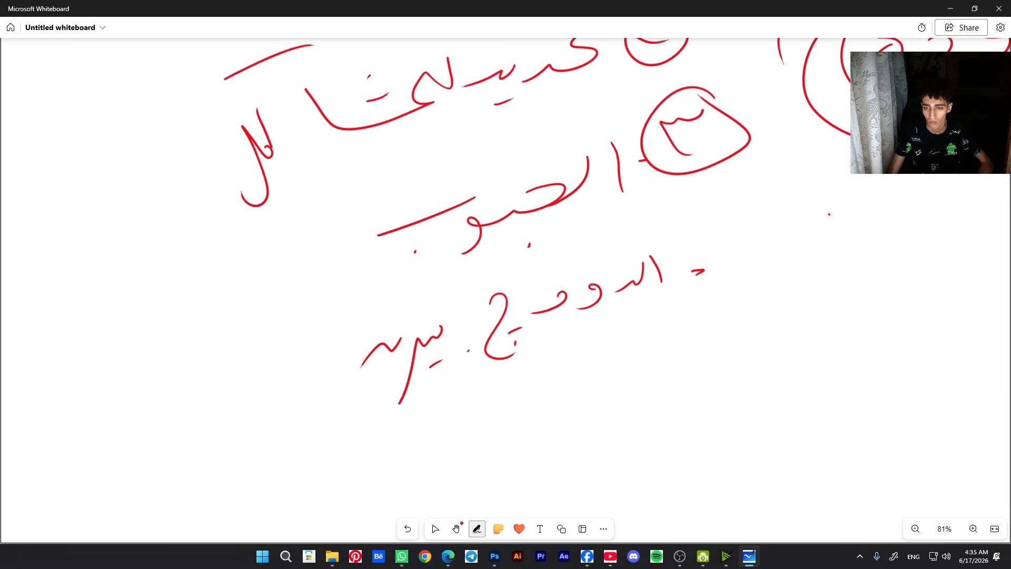
drag(743, 355, 727, 357)
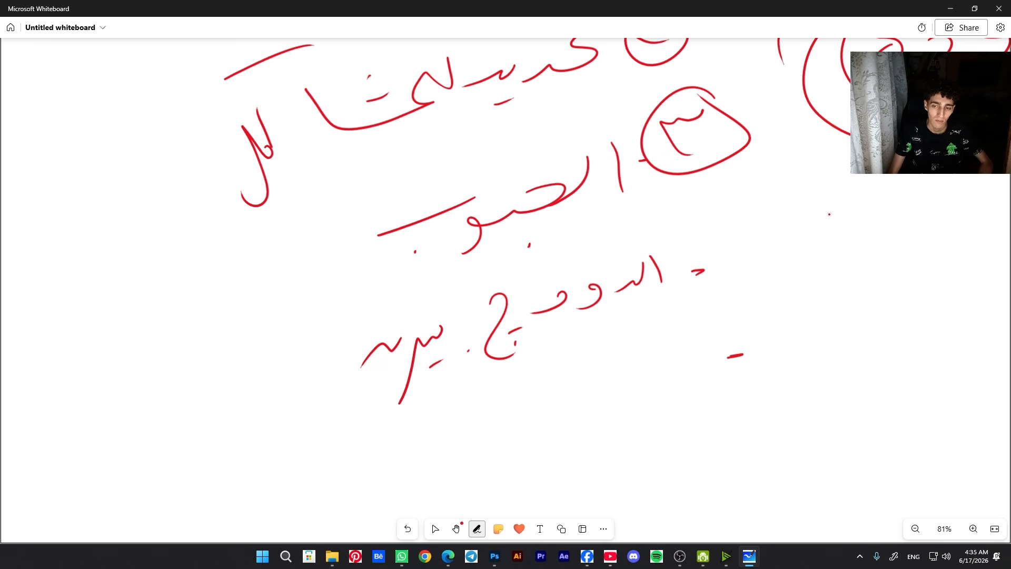
mouse_move(457, 425)
mouse_down()
mouse_move(498, 445)
mouse_move(516, 409)
mouse_move(534, 424)
mouse_move(550, 394)
mouse_move(589, 431)
mouse_move(592, 398)
mouse_move(623, 410)
mouse_move(664, 398)
mouse_move(673, 368)
mouse_up()
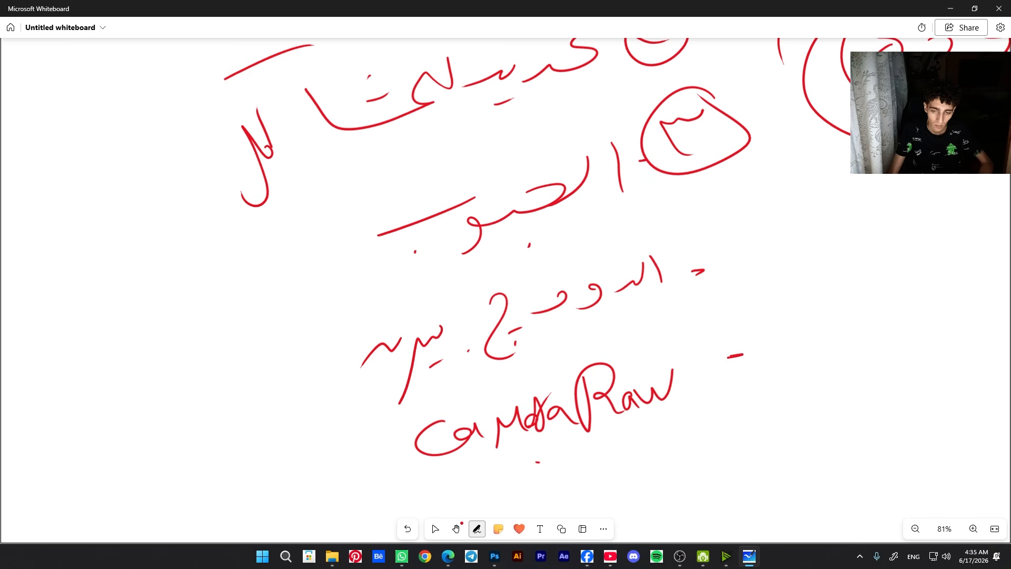
drag(557, 450, 537, 514)
mouse_move(517, 503)
mouse_down()
mouse_move(553, 480)
mouse_move(589, 489)
mouse_up()
drag(623, 443, 614, 482)
drag(633, 428, 628, 478)
drag(617, 460, 646, 450)
drag(645, 458, 693, 431)
drag(556, 516, 743, 488)
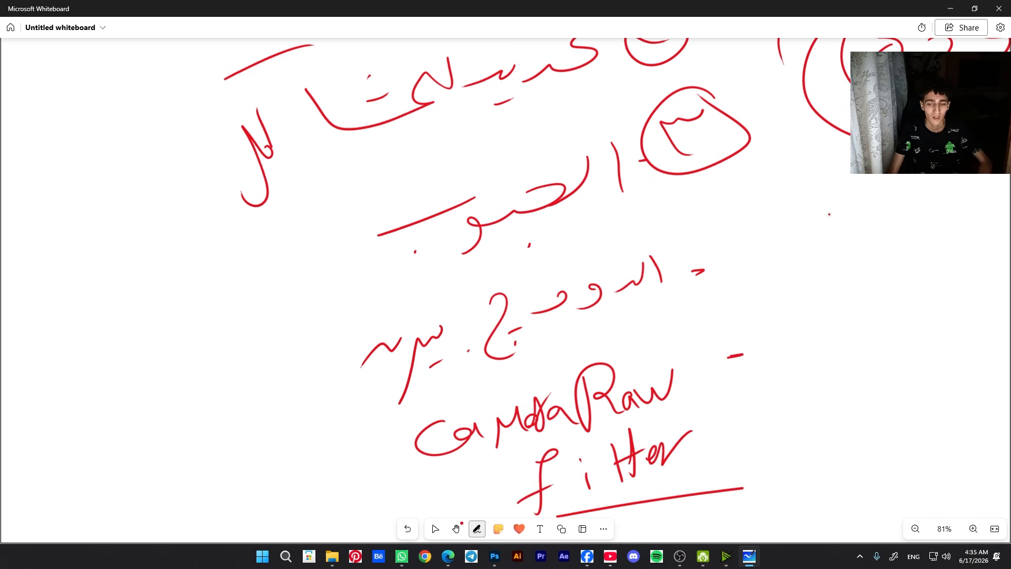
click(435, 529)
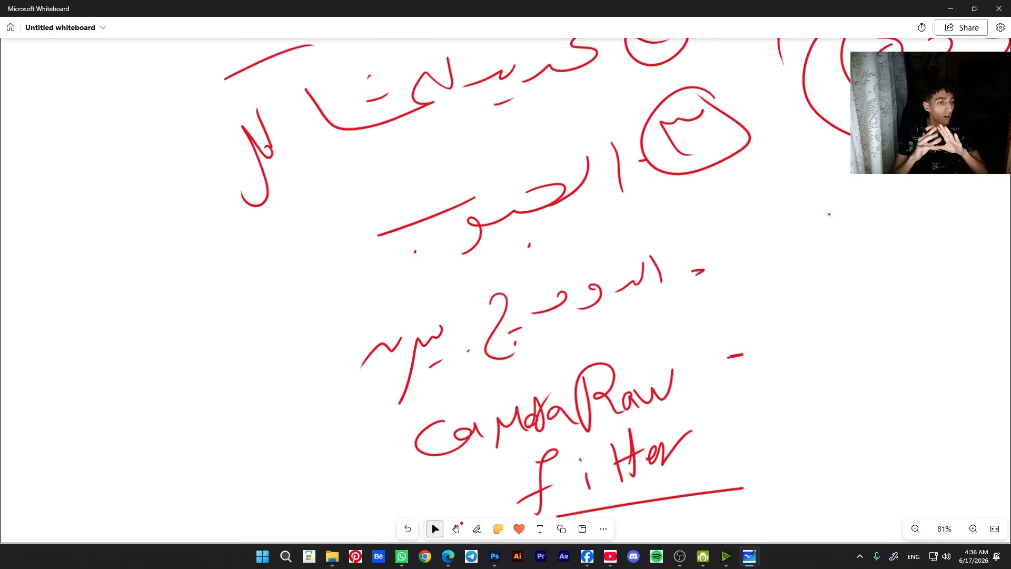
- Change the pen colour to blue and scribble a mark over the upper-right edge of the circled word "جودة"
ctrl+scroll(829, 214, down, 6)
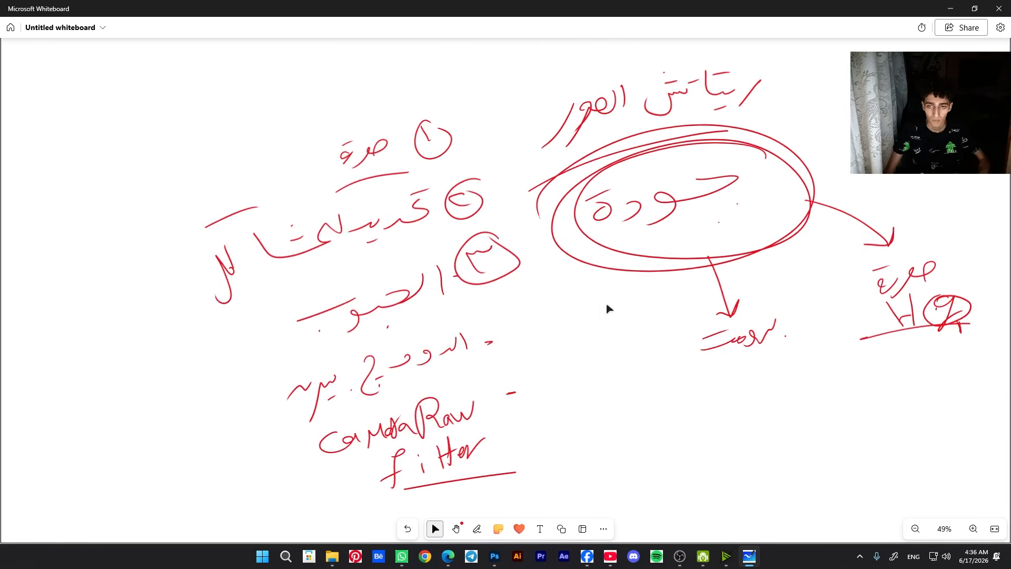
ctrl+scroll(608, 308, down, 2)
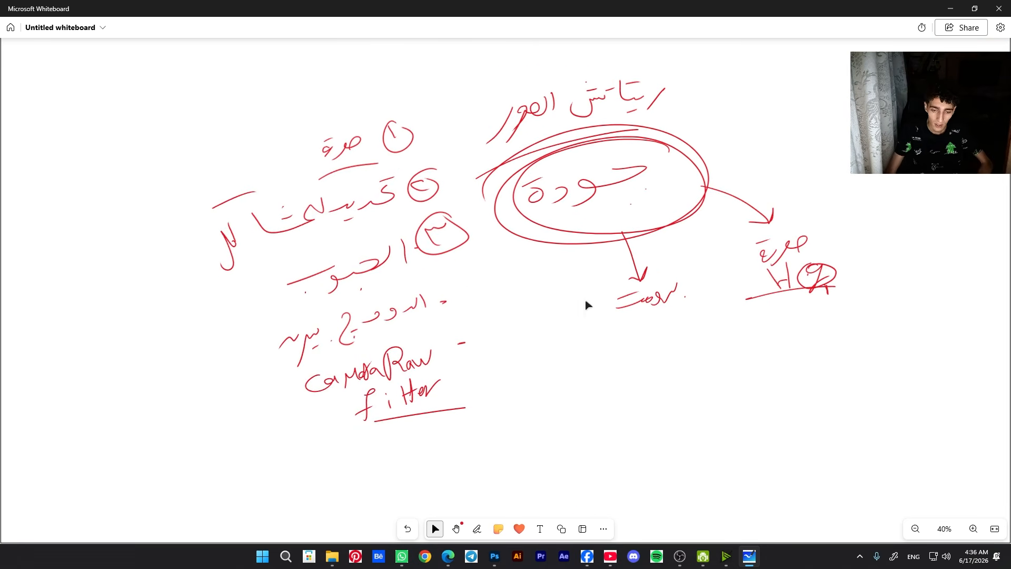
click(475, 529)
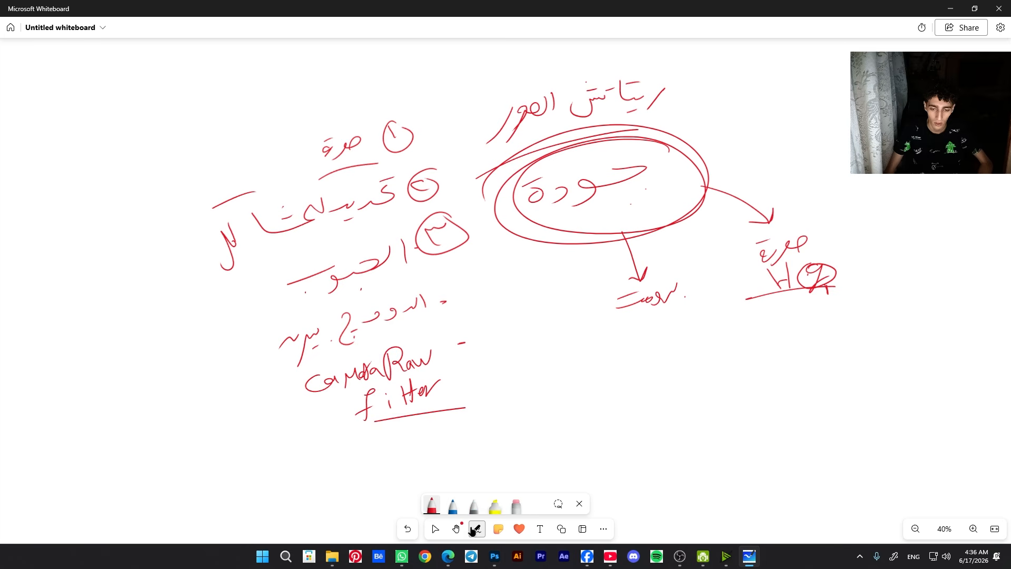
click(431, 508)
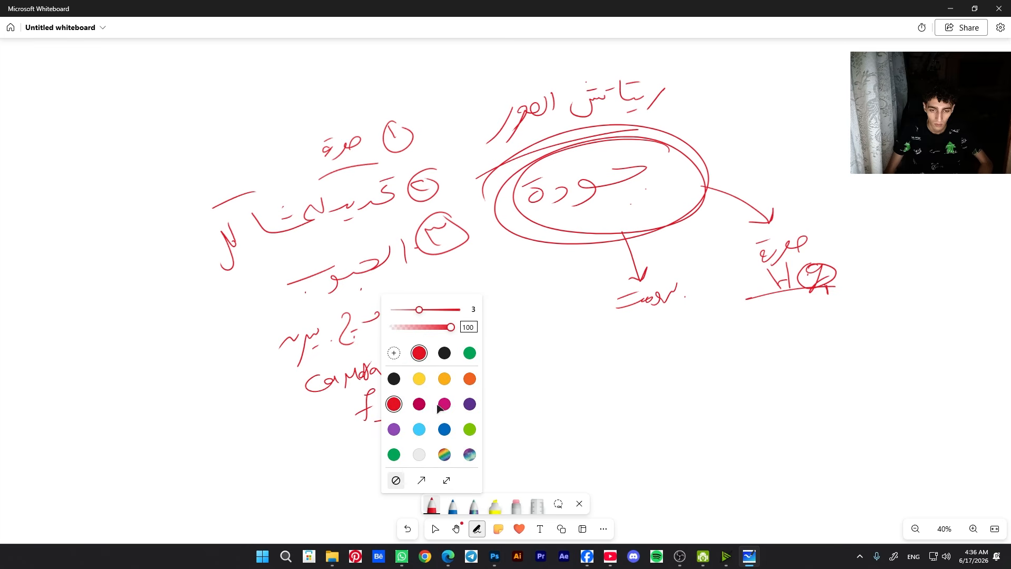
click(444, 430)
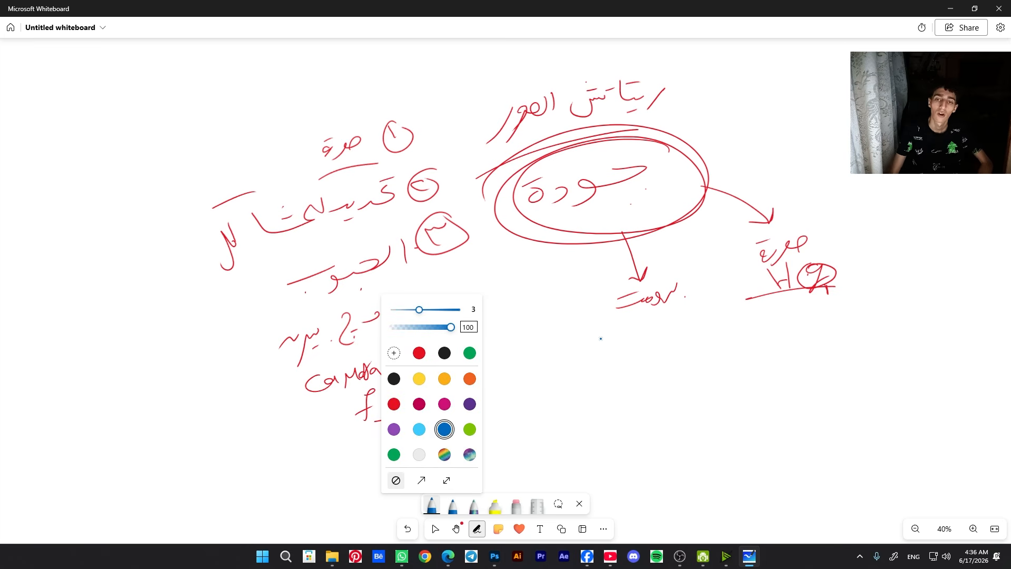
mouse_move(738, 143)
mouse_down()
mouse_move(686, 163)
mouse_move(679, 185)
mouse_up()
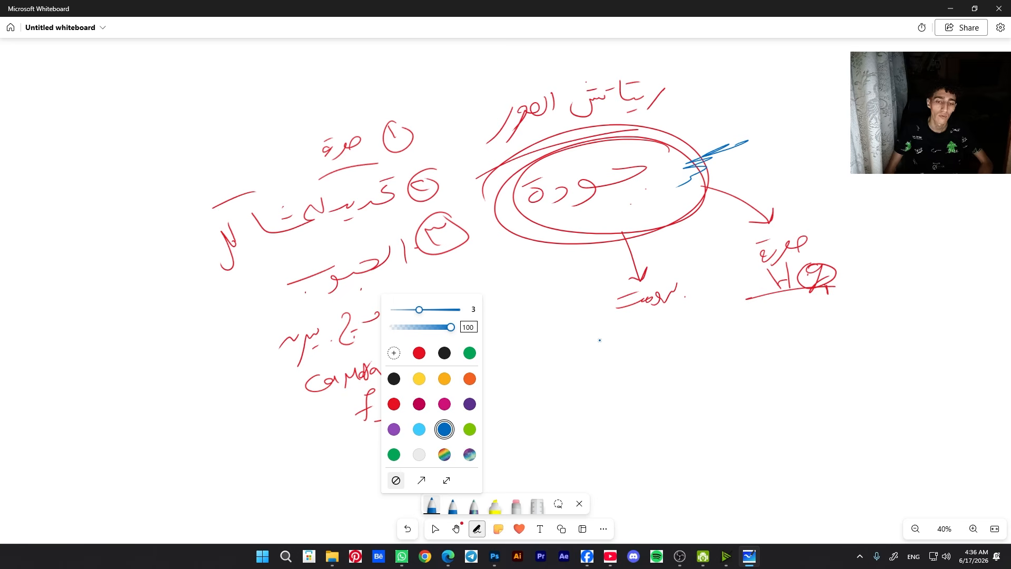
click(435, 528)
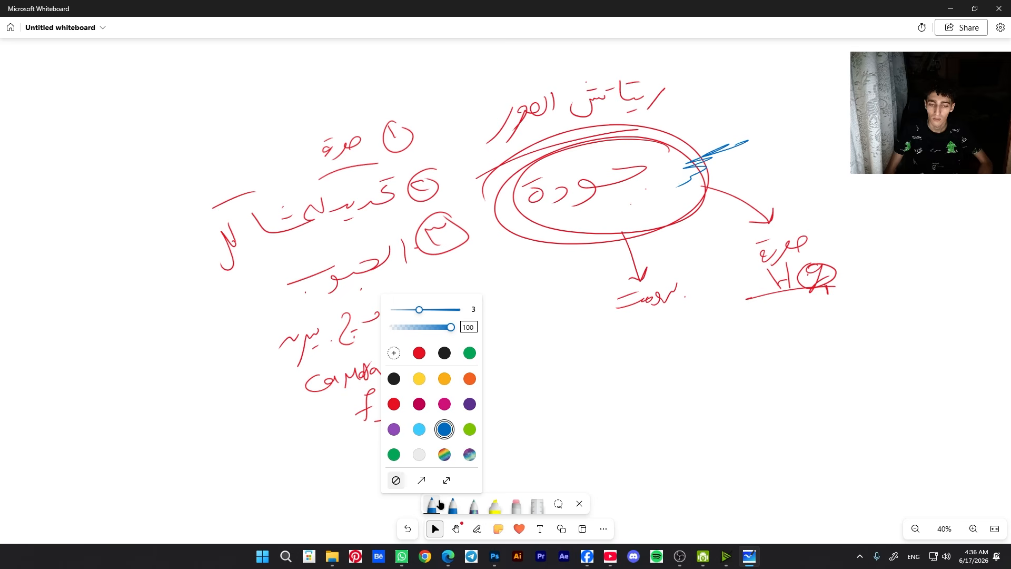
click(476, 529)
click(580, 504)
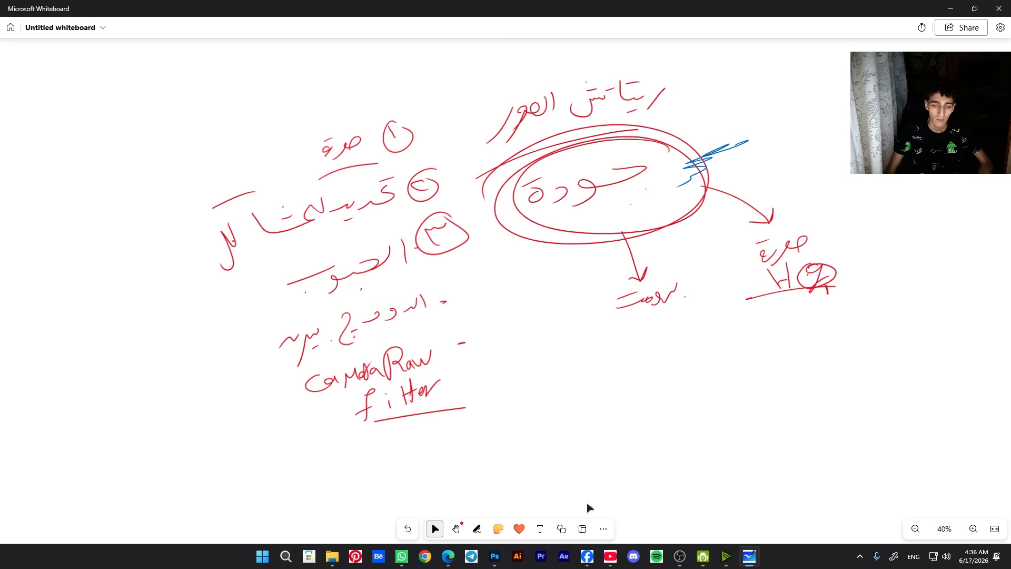
- Draw blue emphasis strokes across the lower-left edge of the circled word and beneath the "HQ" note
click(477, 529)
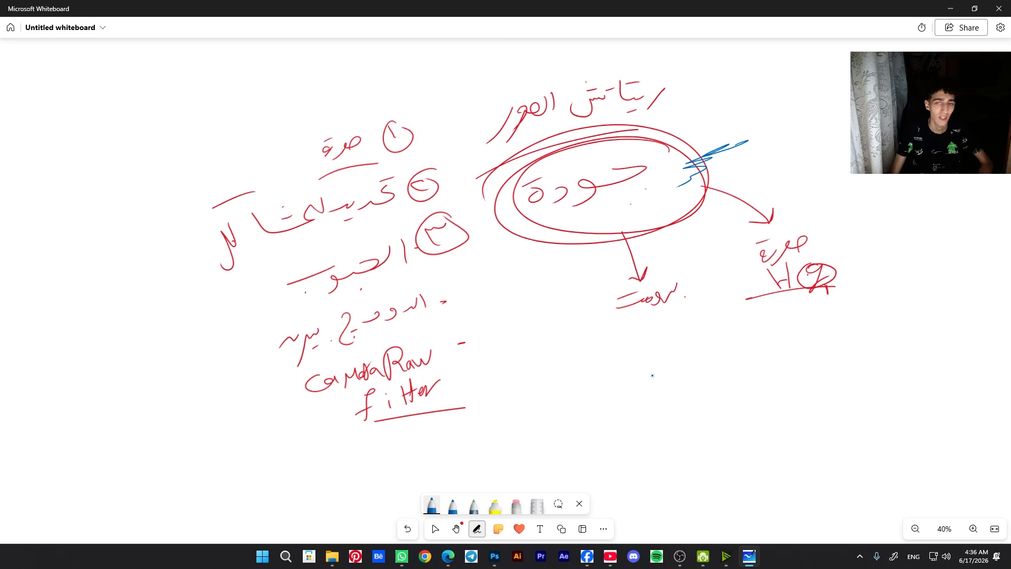
mouse_move(561, 241)
mouse_down()
mouse_move(653, 207)
mouse_move(492, 256)
mouse_up()
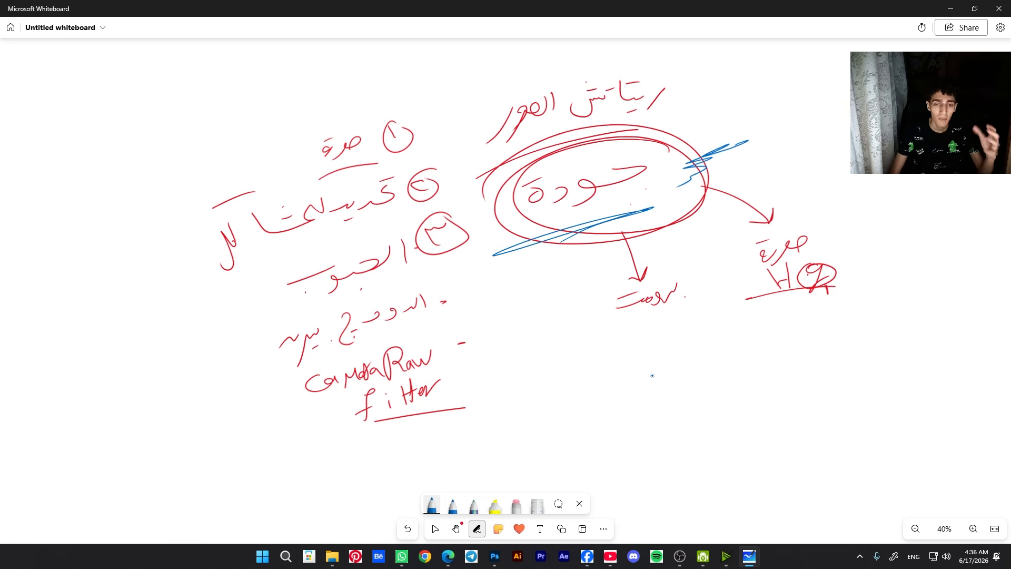
drag(754, 322, 848, 306)
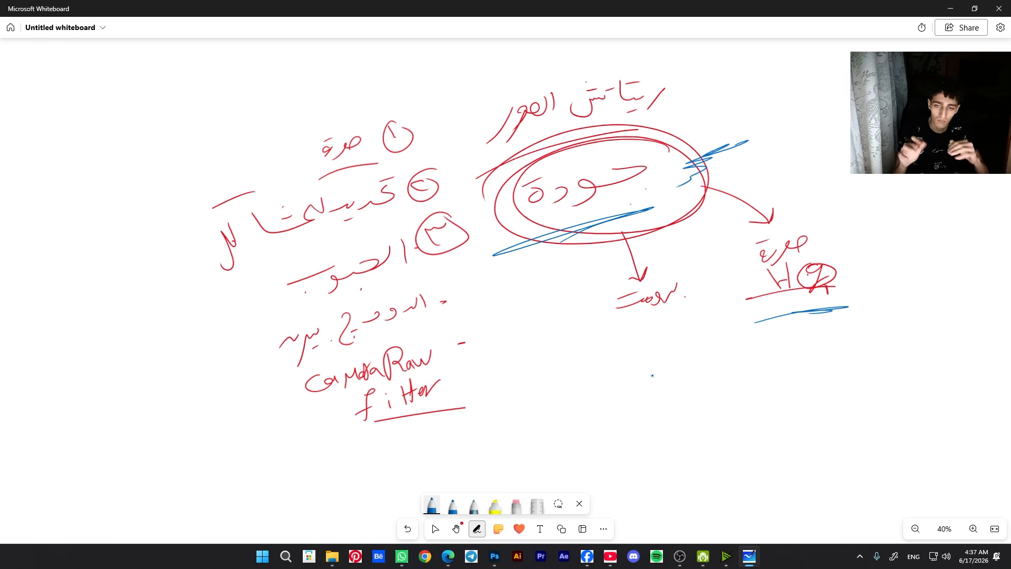
- Switch to Photoshop and examine the player portrait and its layer group before retouching
click(494, 556)
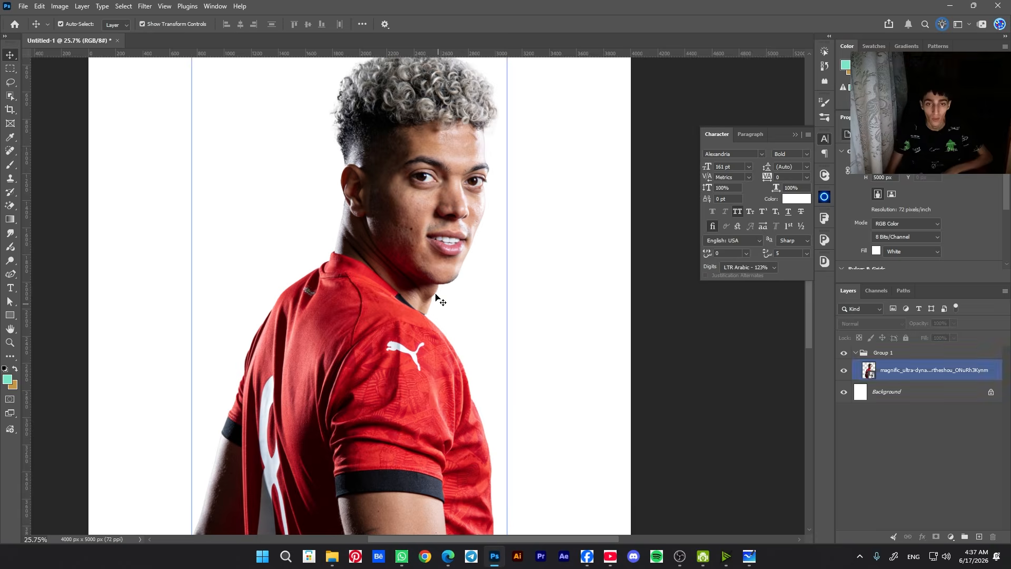
scroll(436, 298, down, 1)
scroll(439, 293, up, 2)
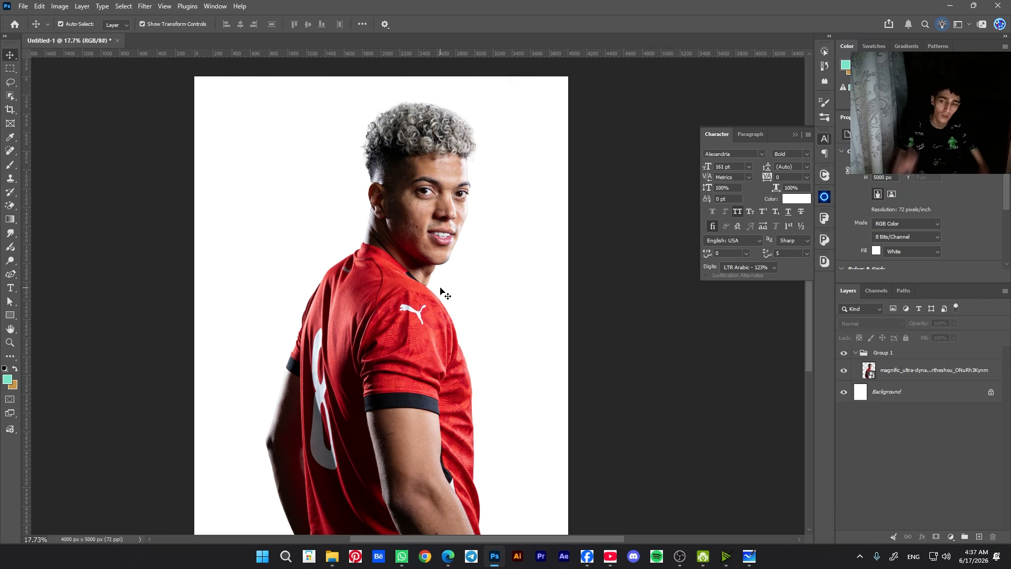
scroll(521, 340, down, 2)
click(887, 353)
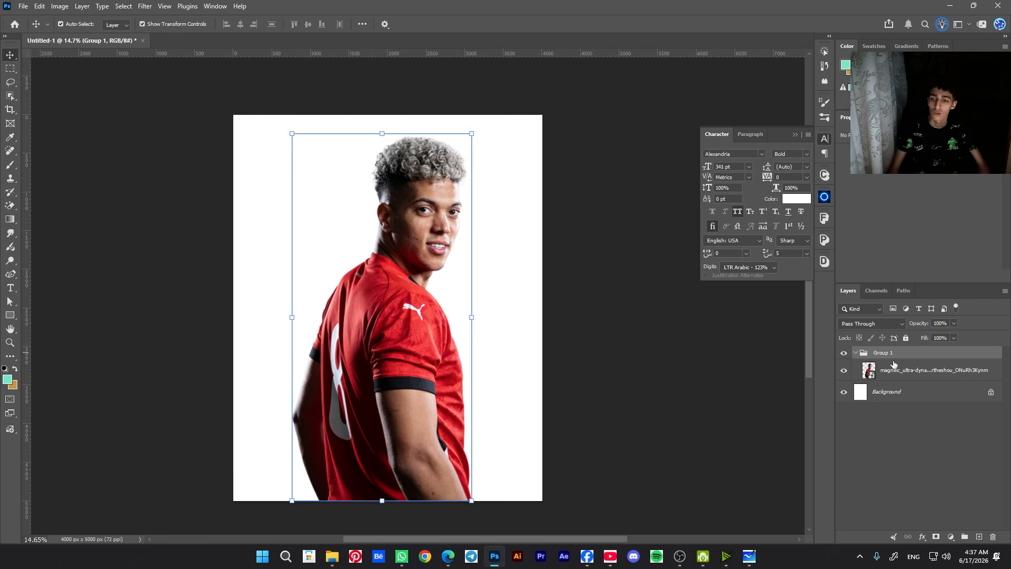
click(652, 320)
scroll(507, 300, up, 2)
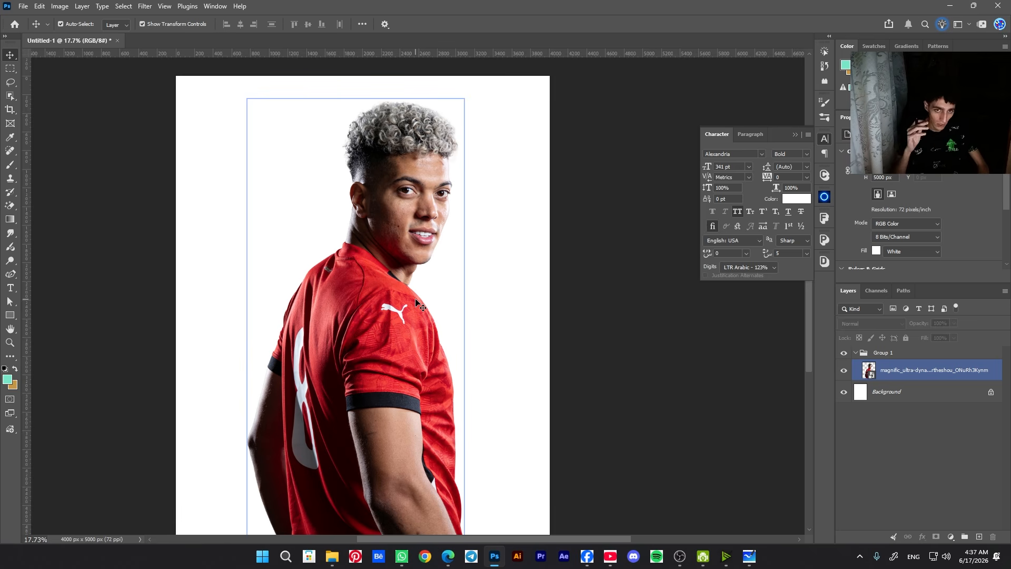
scroll(414, 305, down, 2)
scroll(408, 285, up, 2)
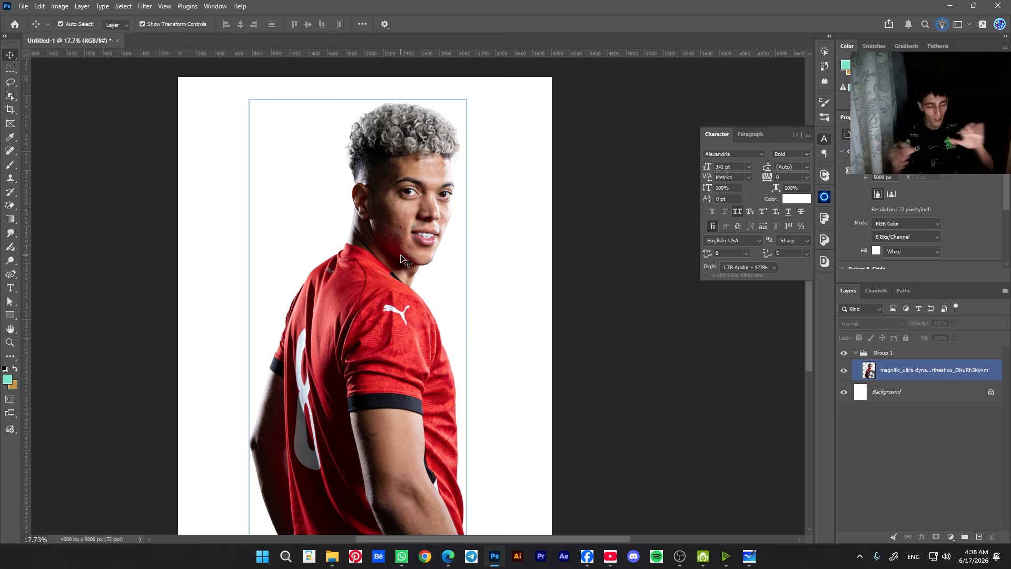
click(460, 250)
click(882, 378)
click(921, 458)
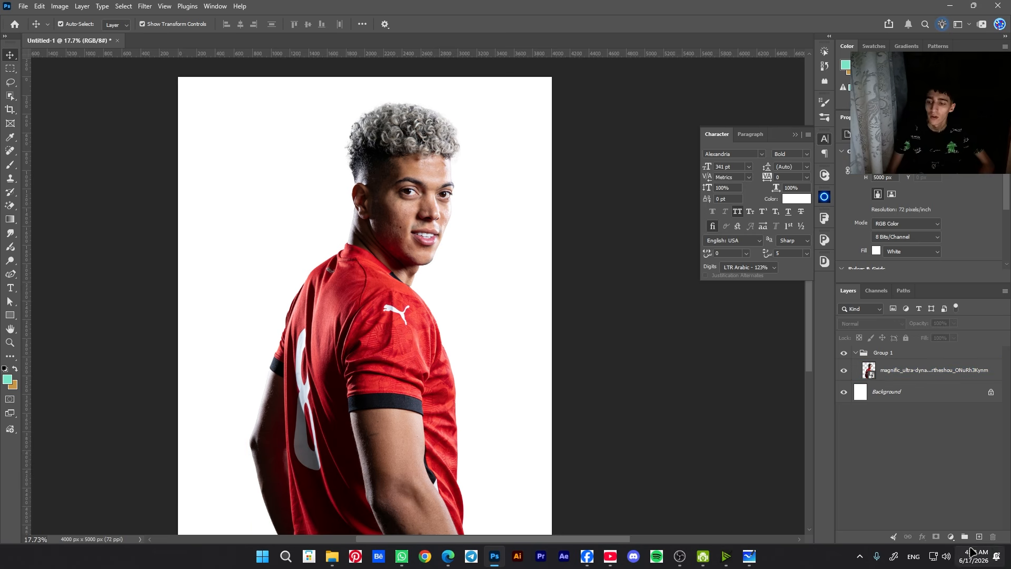
- Add an empty layer above the portrait, clip it to the portrait layer, and activate the Spot Healing Brush
click(905, 380)
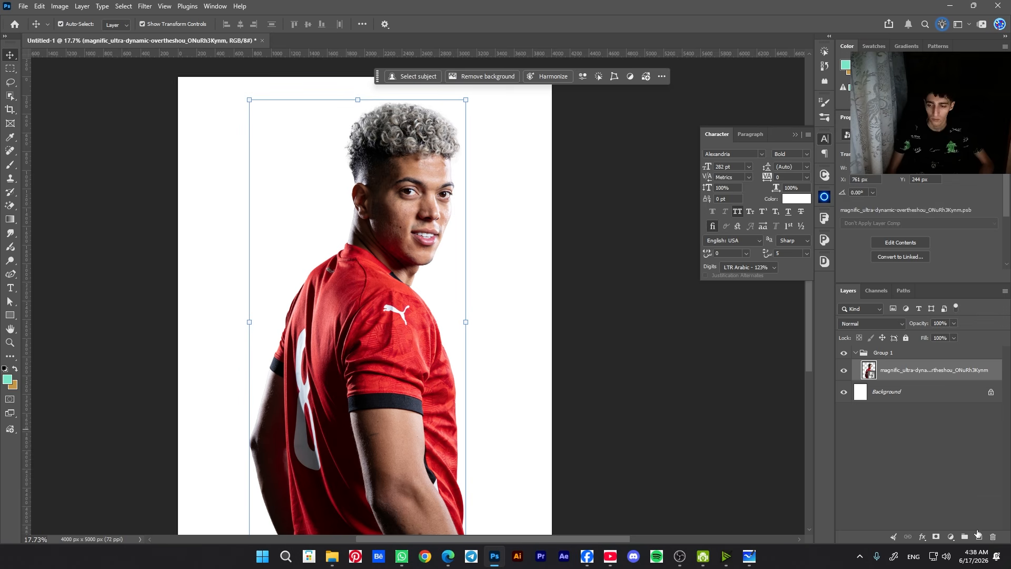
click(978, 534)
click(10, 151)
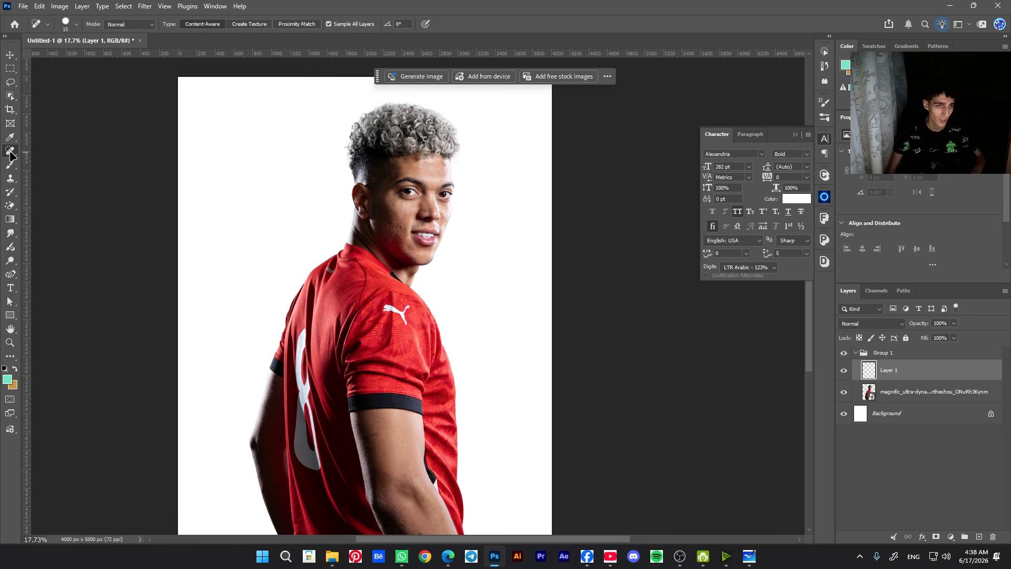
alt+click(900, 379)
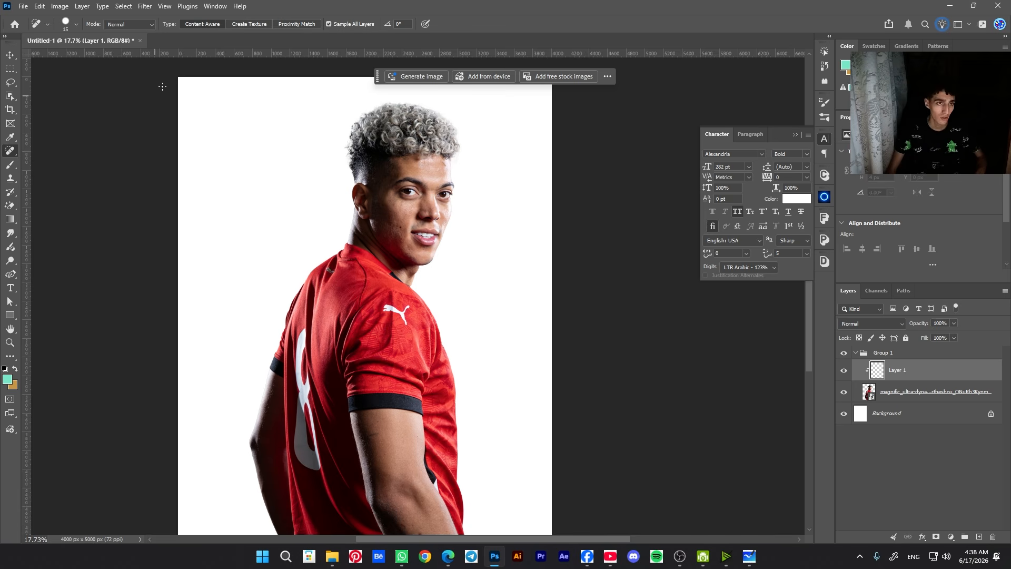
- Review the available healing tools and the Customize Toolbar settings for missing tools
right_click(11, 152)
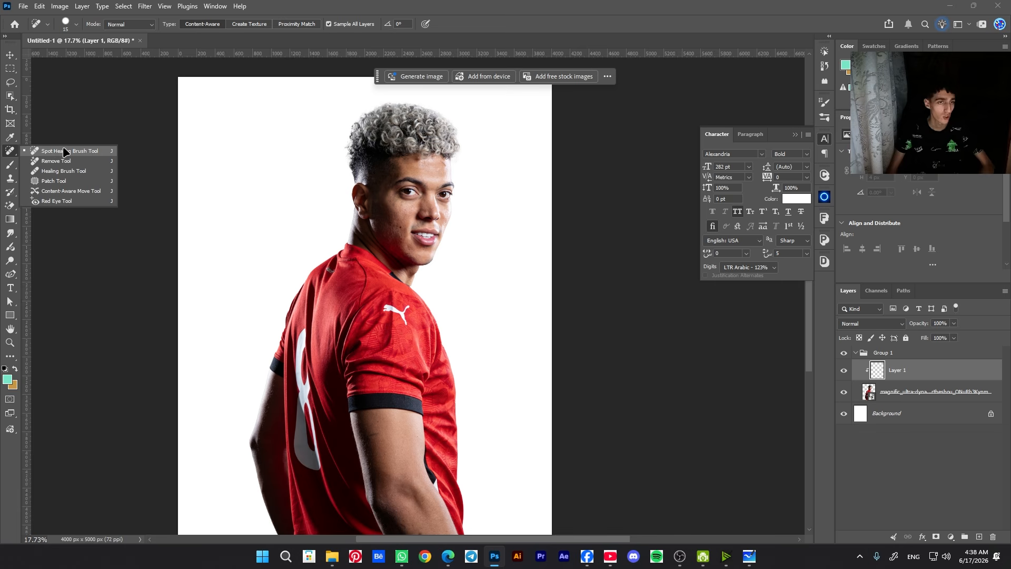
click(10, 358)
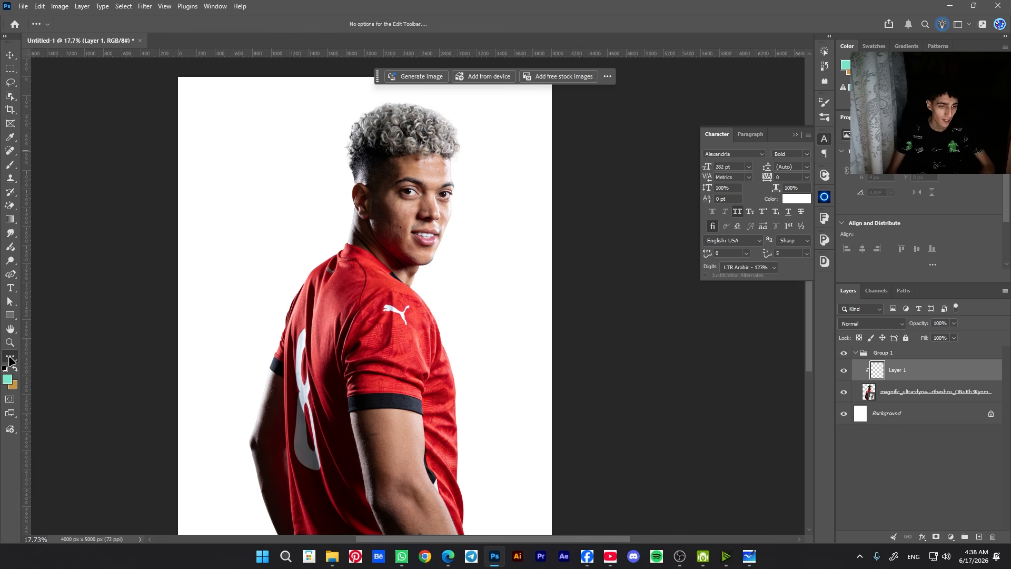
click(41, 23)
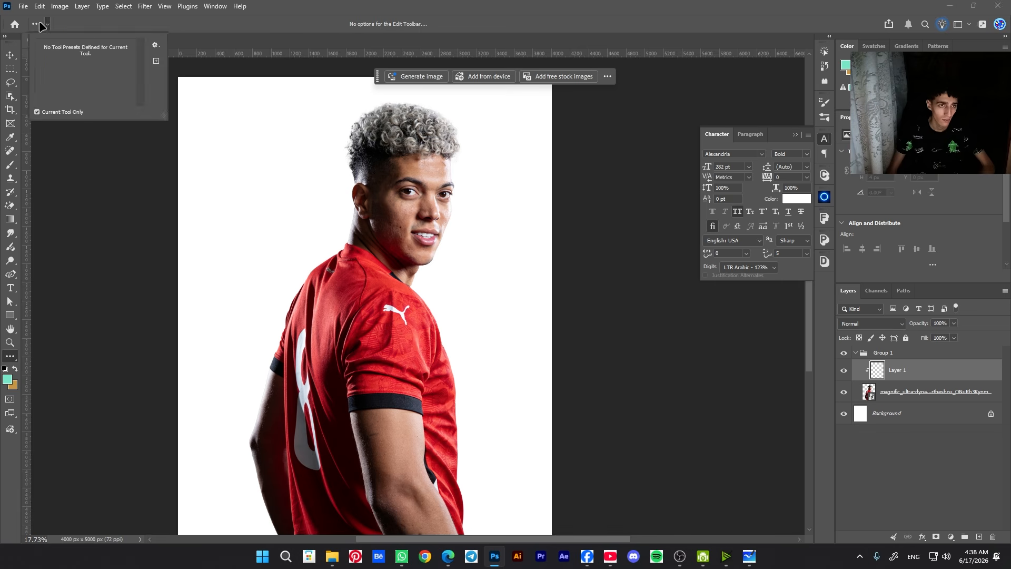
click(40, 24)
click(13, 355)
click(37, 357)
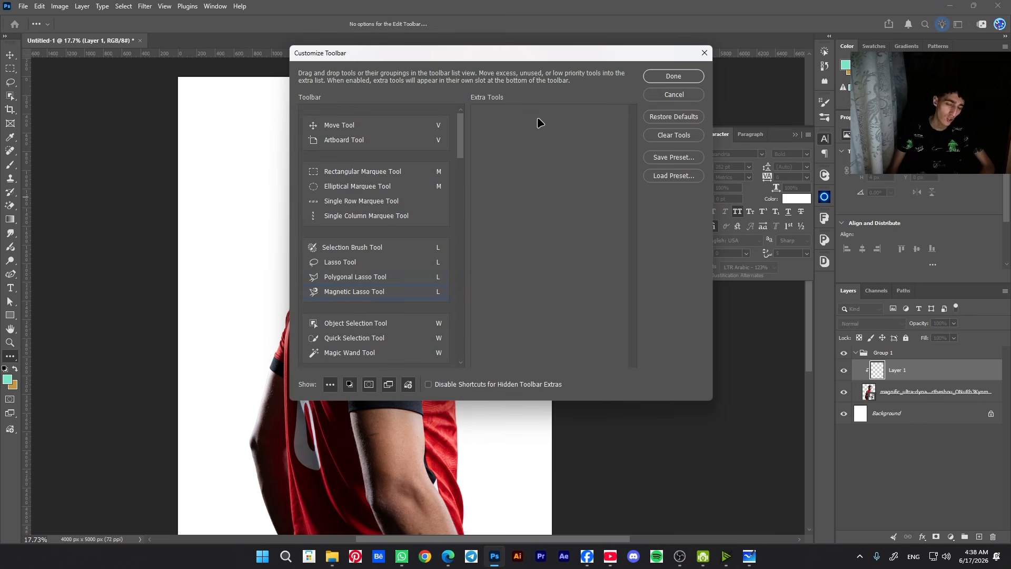
click(658, 78)
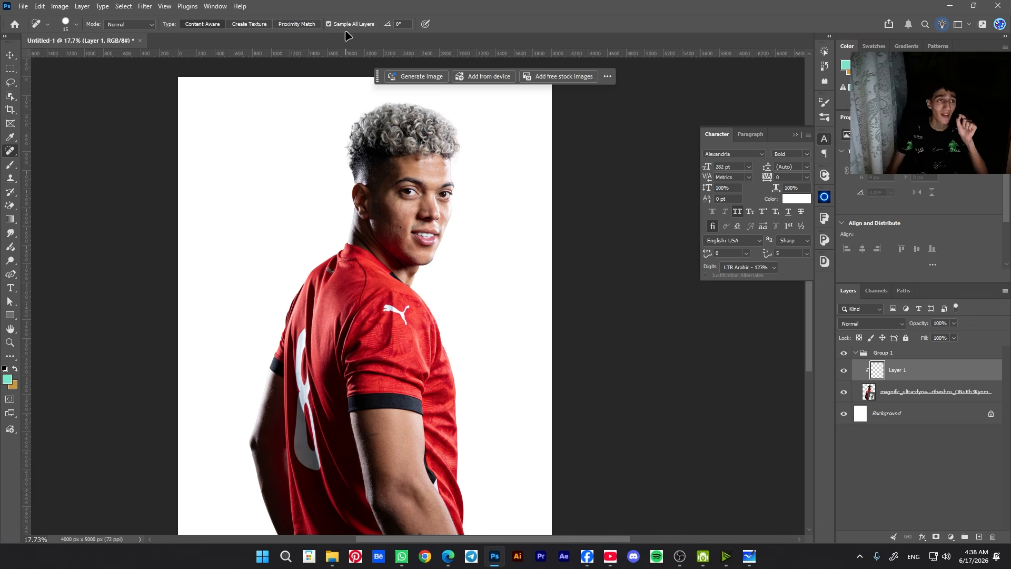
- Heal the blemishes on the player's near cheek and beside the mouth with a 40 px Spot Healing Brush
key(ctrl+equal)
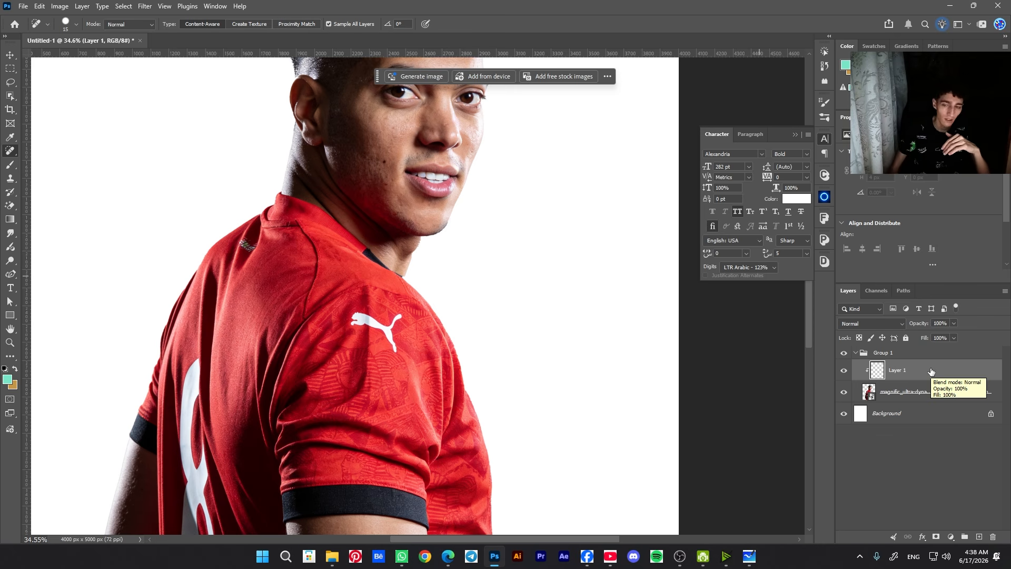
scroll(379, 219, down, 4)
scroll(375, 129, up, 13)
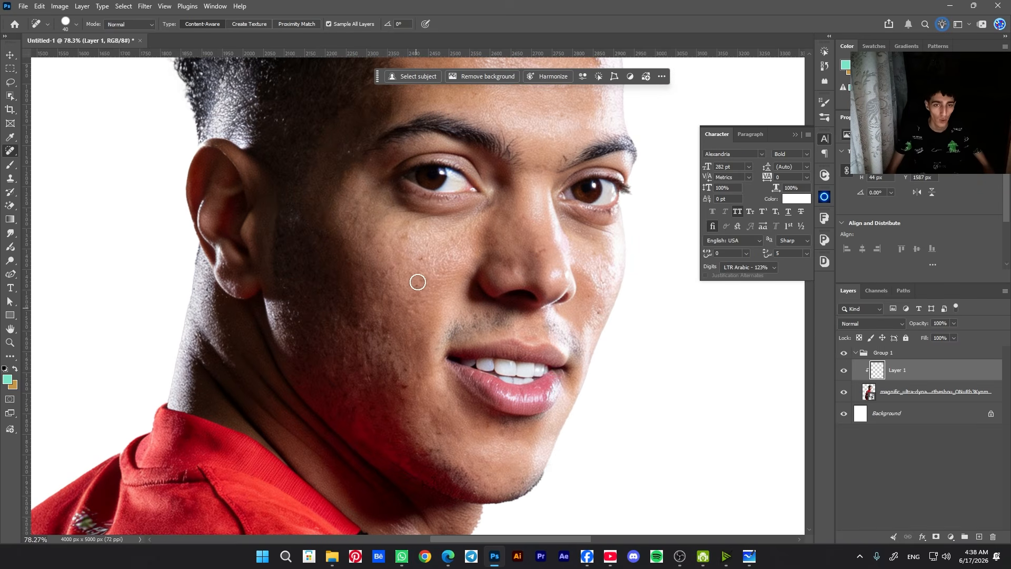
click(423, 263)
drag(419, 278, 419, 316)
drag(407, 370, 407, 388)
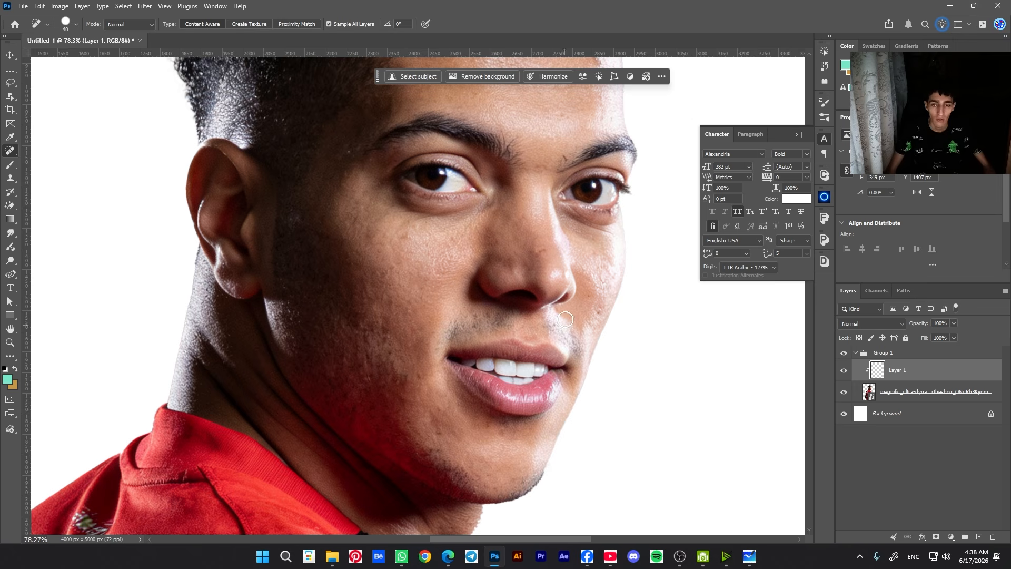
- Heal the marks on the nose and between the eyebrows with a 30 px Spot Healing Brush
drag(536, 251, 541, 268)
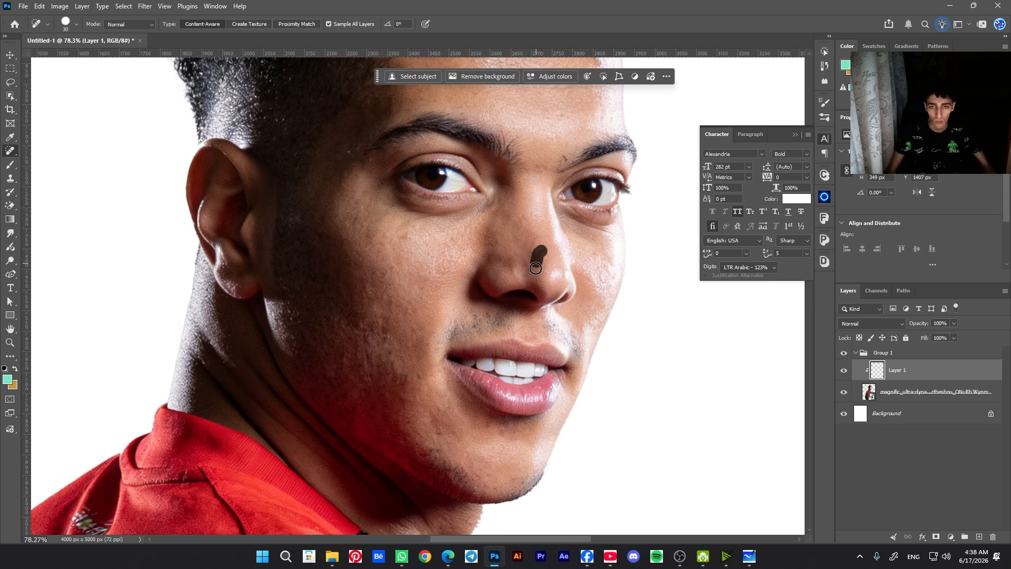
drag(555, 153, 553, 171)
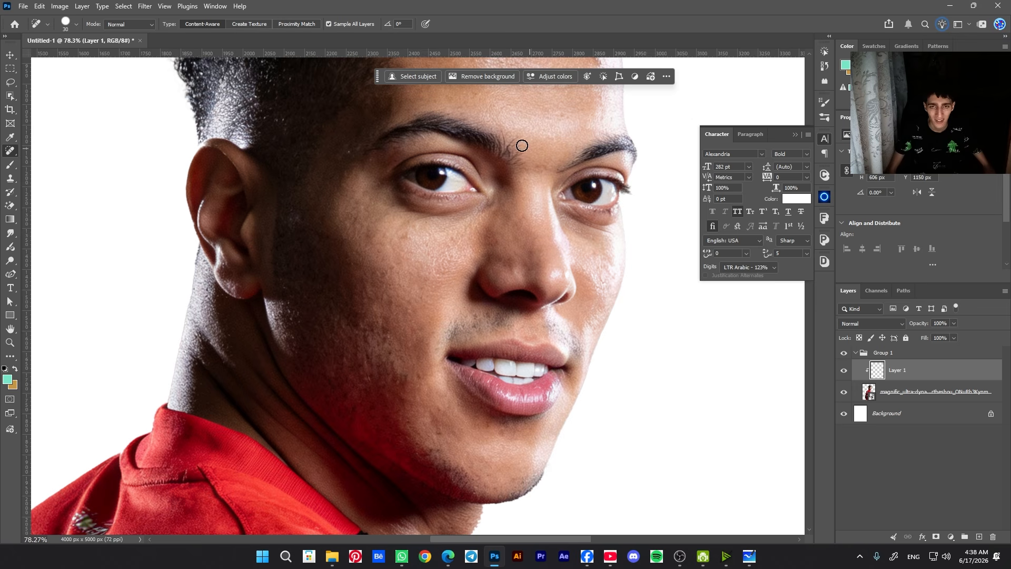
mouse_move(516, 140)
mouse_down()
mouse_move(513, 154)
mouse_move(544, 181)
mouse_move(528, 257)
mouse_up()
- Heal the blemishes and fine lines across the forehead and the marks beneath the near eye
scroll(530, 224, down, 2)
scroll(541, 118, up, 3)
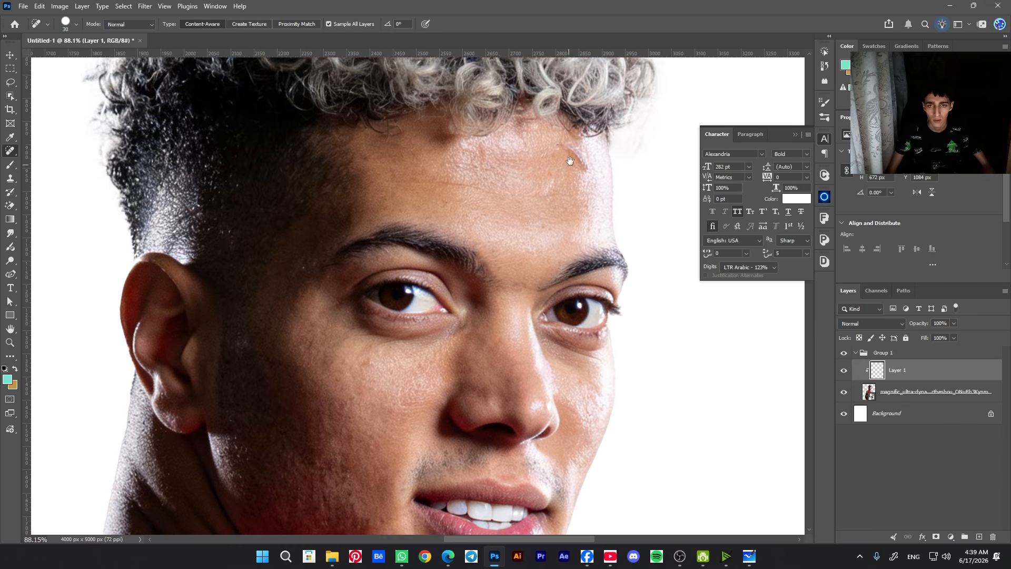
drag(567, 150, 583, 175)
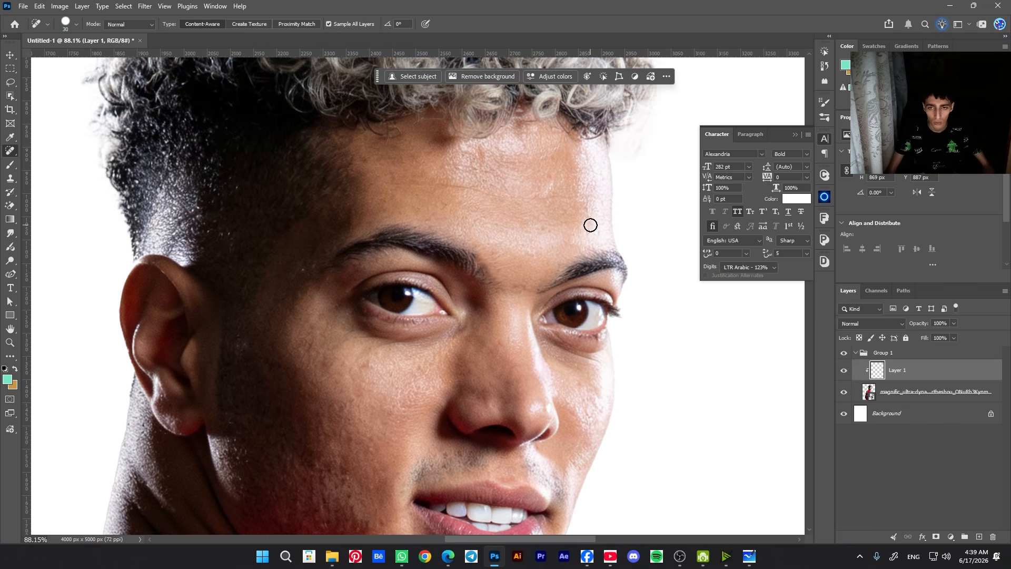
drag(391, 169, 396, 186)
drag(478, 148, 479, 158)
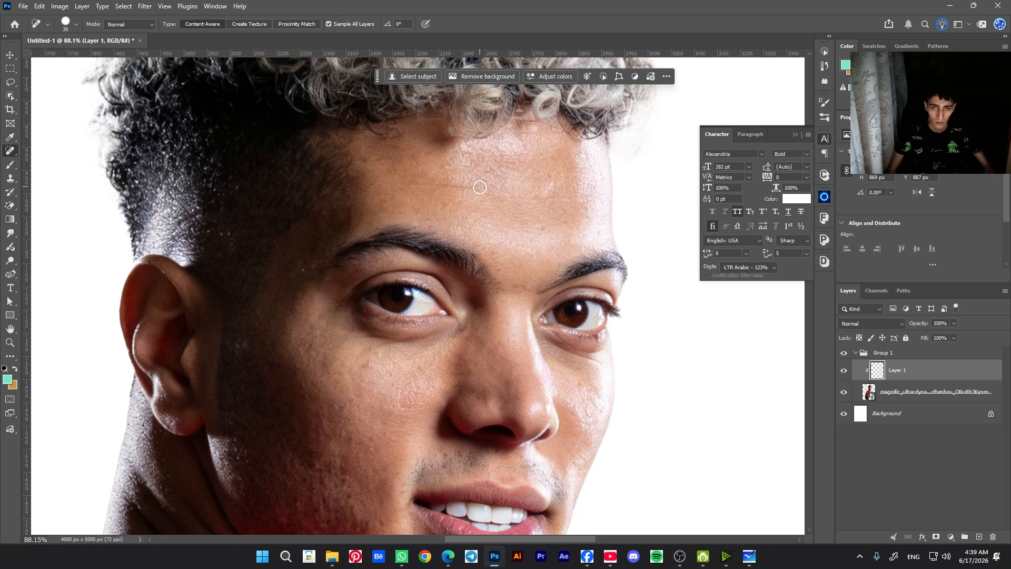
drag(454, 213, 450, 204)
drag(535, 226, 542, 226)
drag(378, 349, 392, 348)
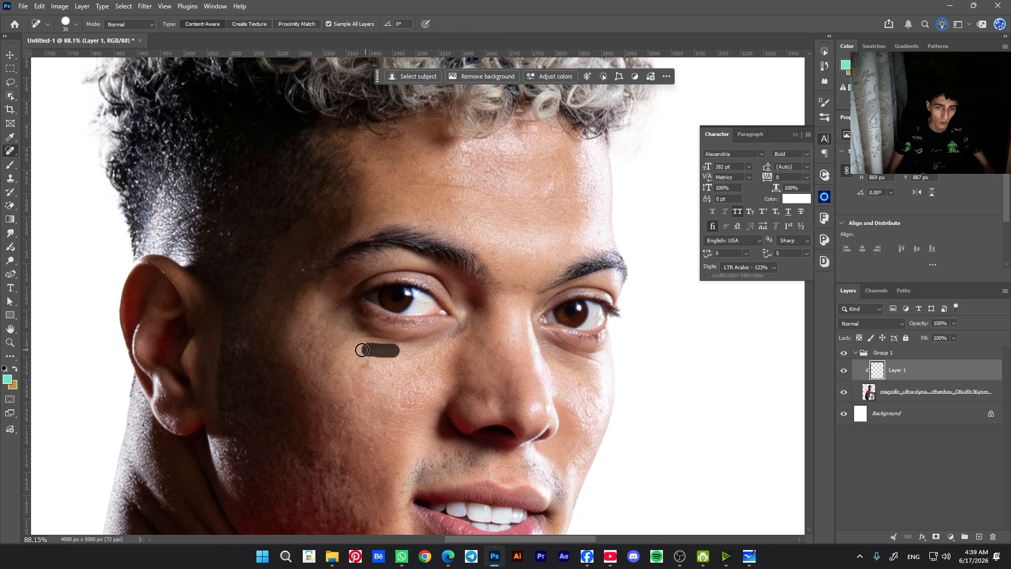
- Check the retouched face and heal the remaining spots on the skin below the mouth
scroll(438, 230, down, 4)
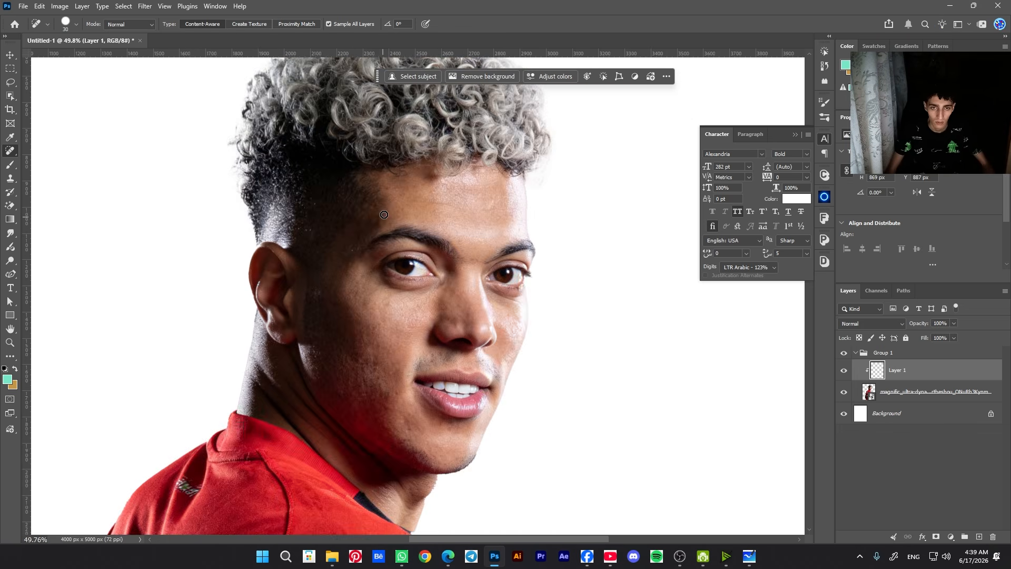
scroll(386, 177, up, 4)
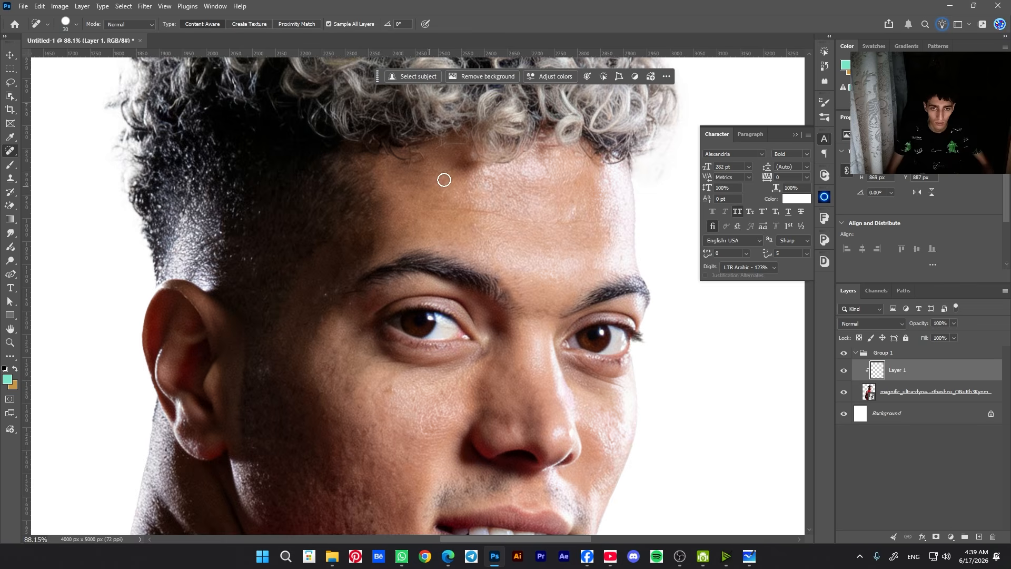
scroll(433, 274, down, 5)
drag(427, 239, 420, 73)
scroll(405, 234, up, 3)
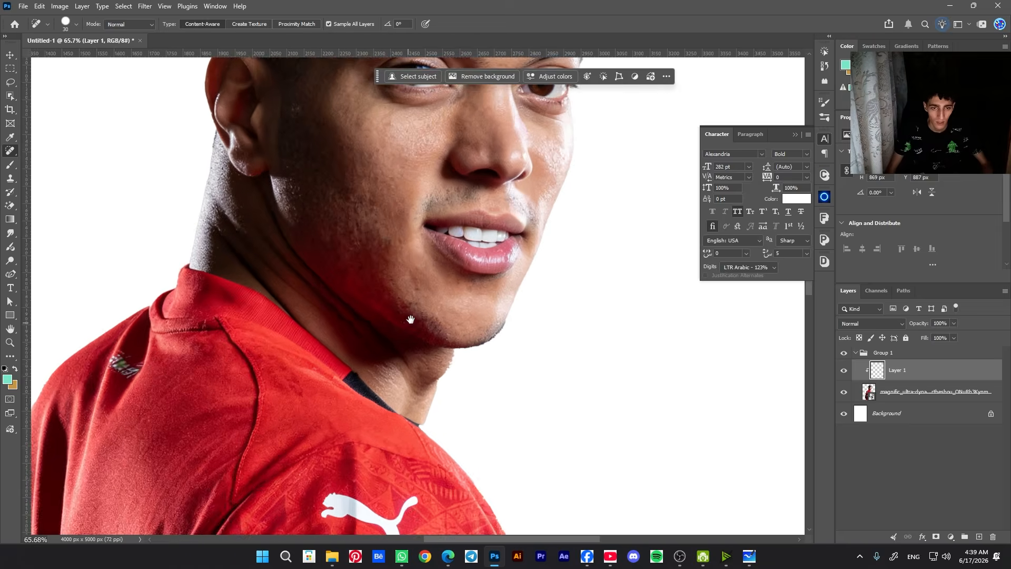
scroll(397, 237, up, 3)
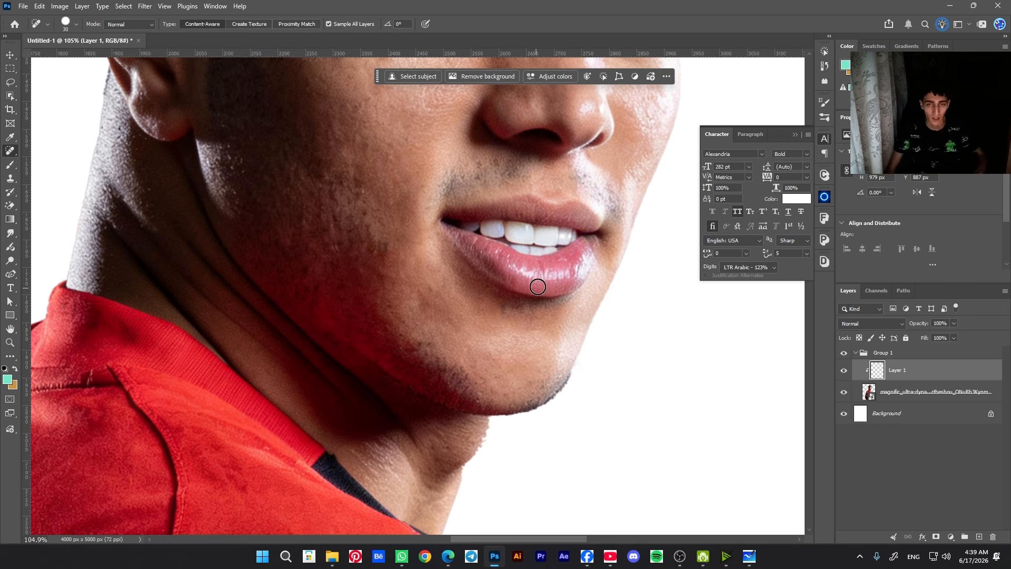
drag(476, 311, 511, 278)
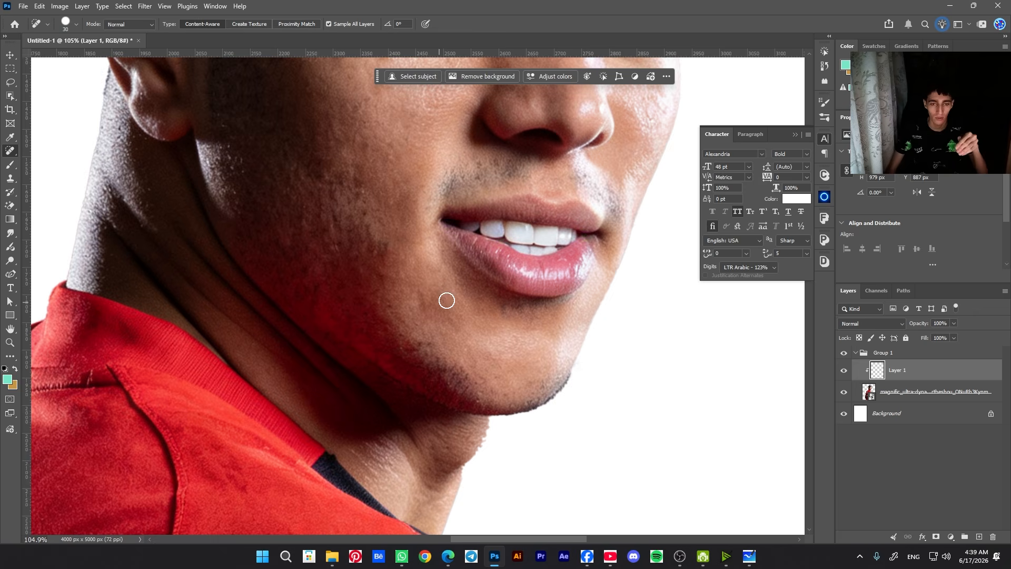
- Heal the moles and the dark mark on the upper arm below the sleeve with a 40 px brush
scroll(420, 301, down, 5)
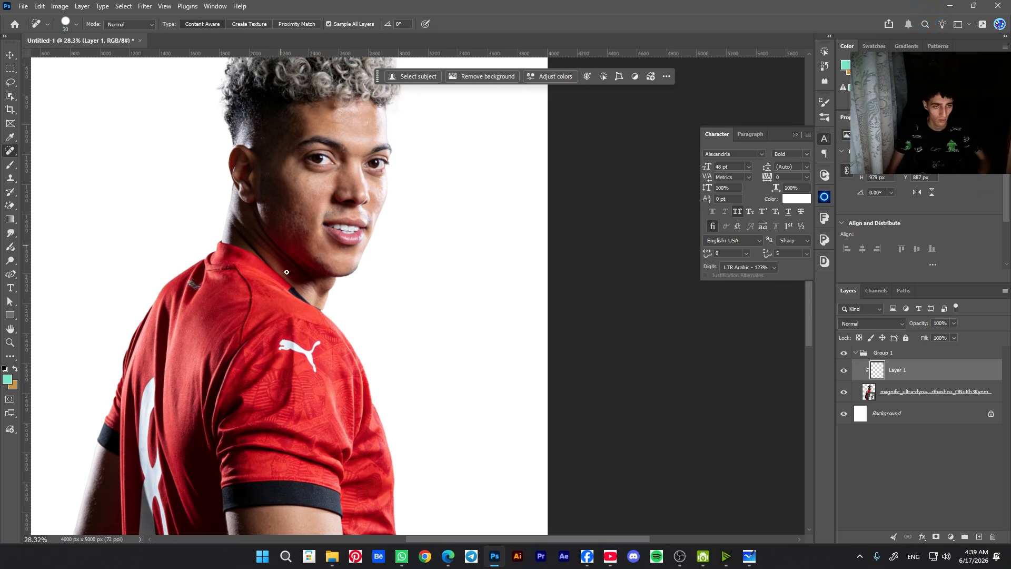
scroll(345, 339, down, 3)
scroll(260, 323, up, 3)
key(bracketright)
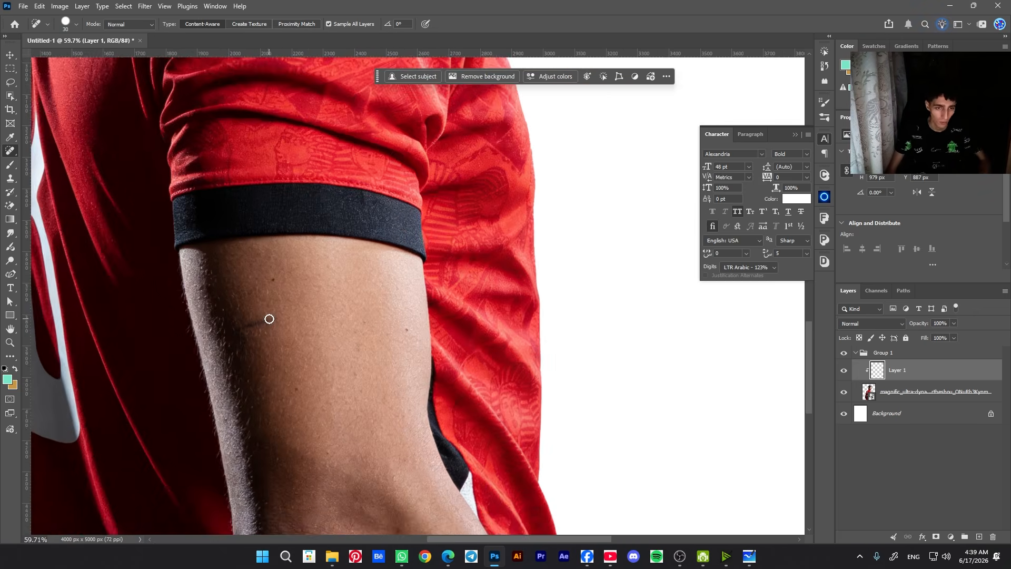
scroll(268, 318, up, 2)
drag(270, 320, 221, 331)
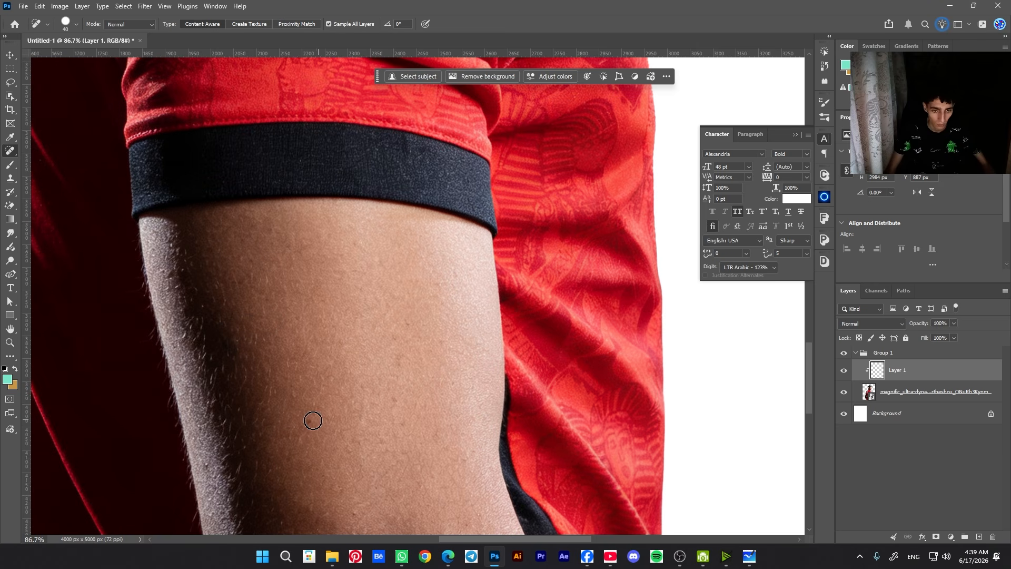
- Heal the dark spots on the forearm and around the elbow with a 50 px Spot Healing Brush
scroll(313, 419, down, 3)
scroll(365, 428, up, 2)
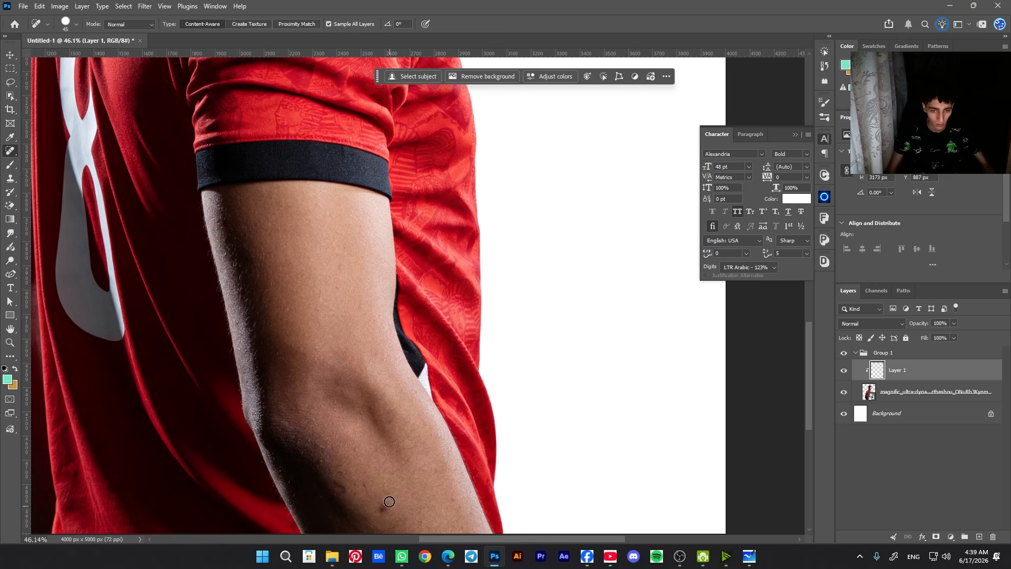
key(bracketright)
drag(384, 506, 383, 455)
scroll(383, 455, up, 5)
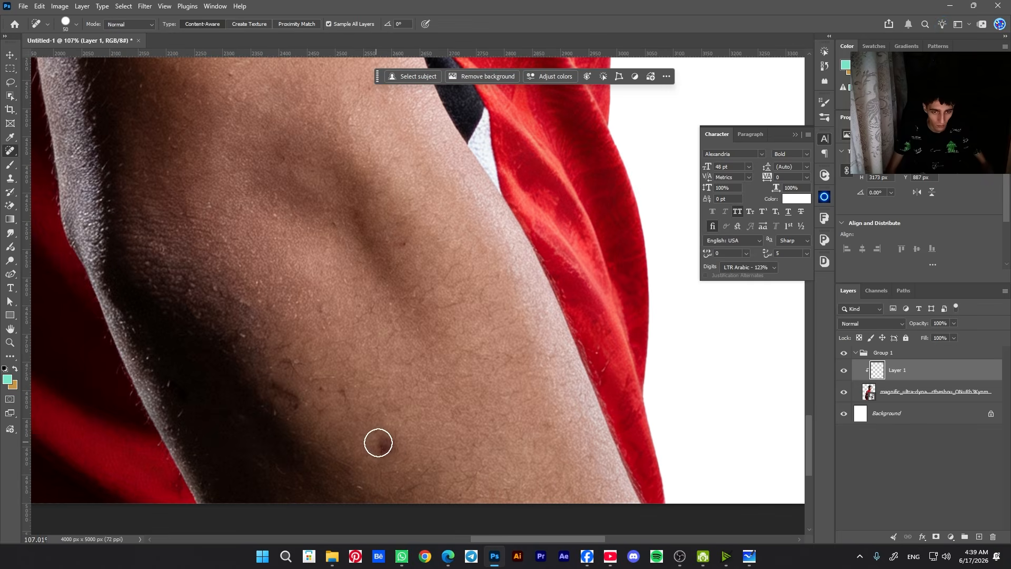
drag(336, 392, 361, 410)
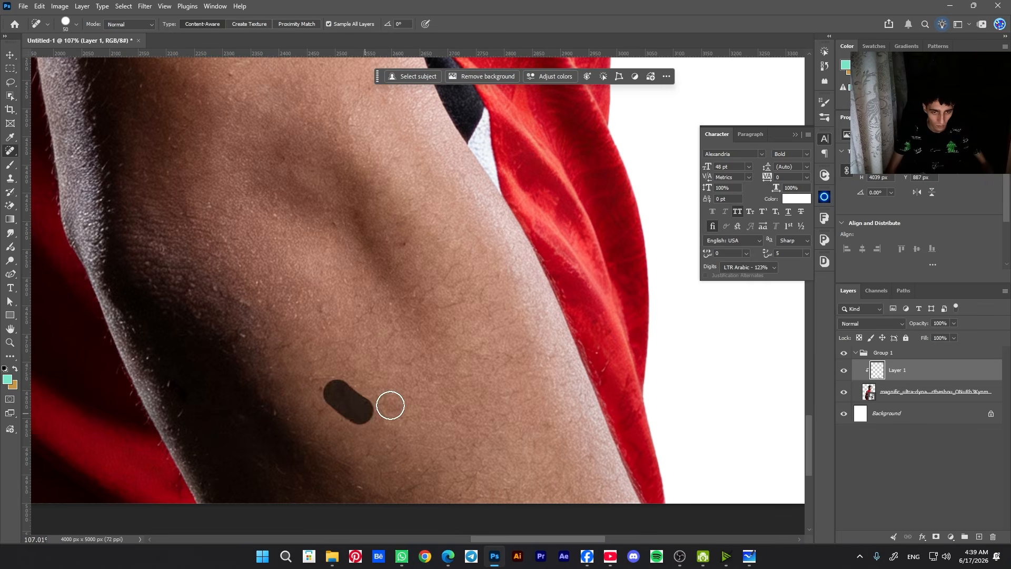
drag(405, 245, 391, 237)
scroll(341, 334, down, 10)
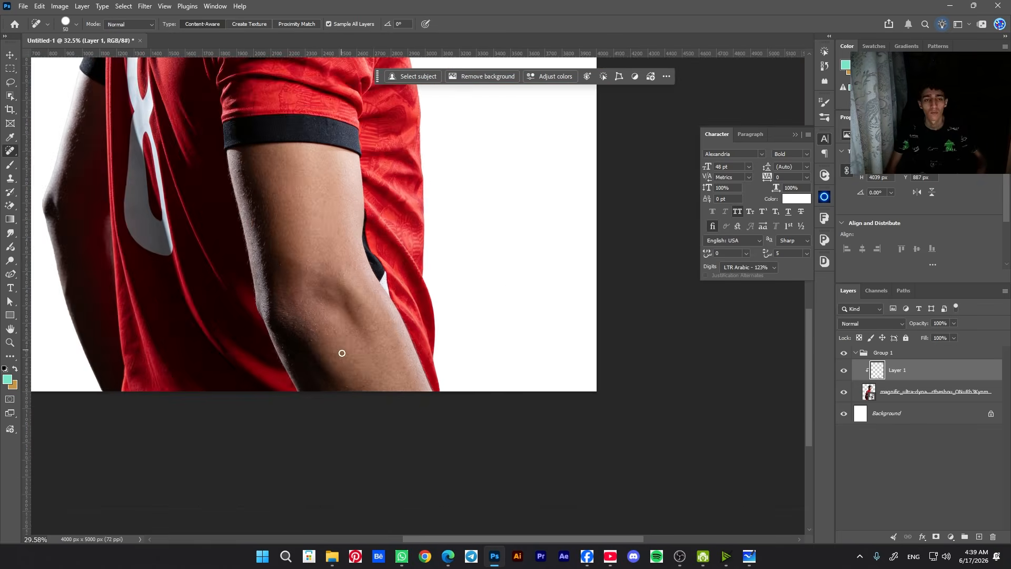
- Compare the whole portrait with and without the healing layer by toggling that layer's visibility
scroll(341, 187, up, 5)
drag(341, 188, 364, 237)
scroll(362, 237, down, 3)
drag(382, 312, 376, 289)
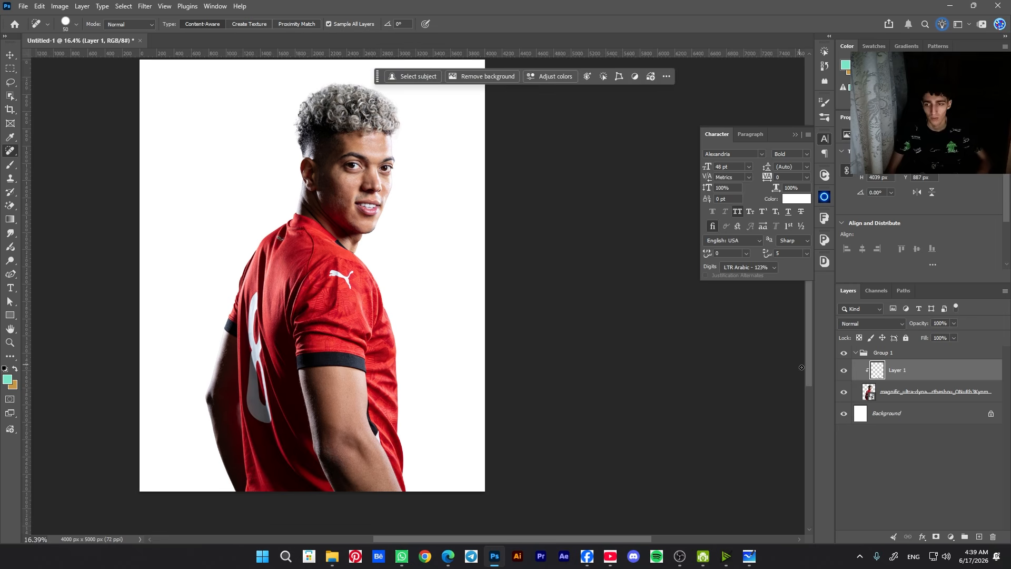
click(841, 371)
click(841, 371)
click(842, 370)
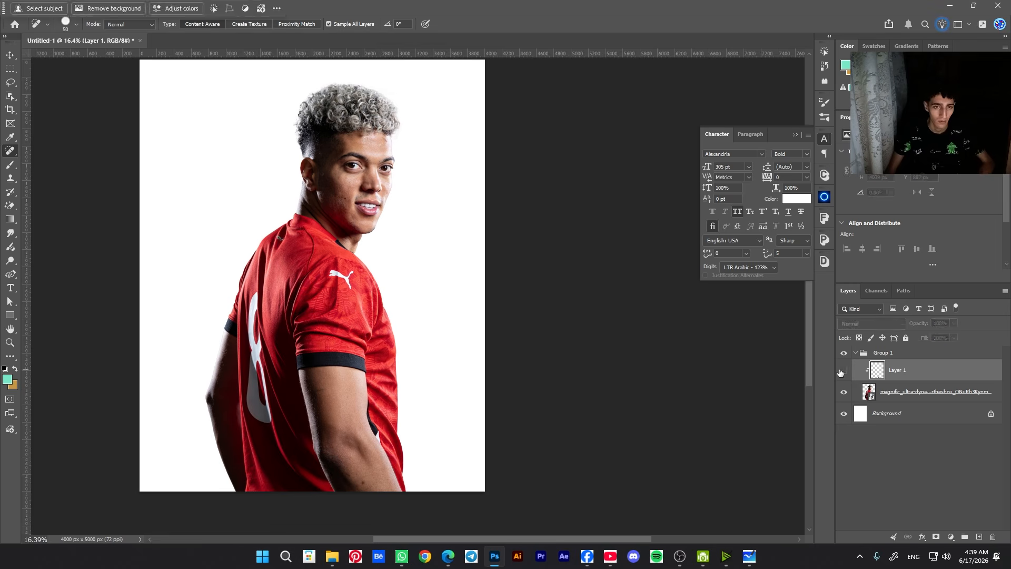
click(841, 370)
click(841, 370)
click(841, 371)
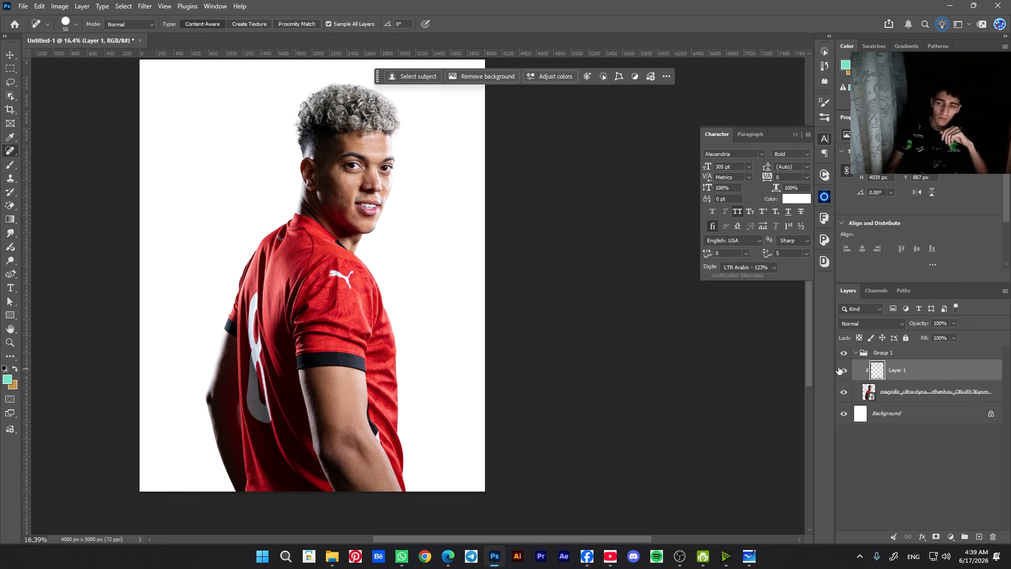
- Combine the healing layer and the portrait layer into one smart object
shift+click(926, 391)
right_click(927, 391)
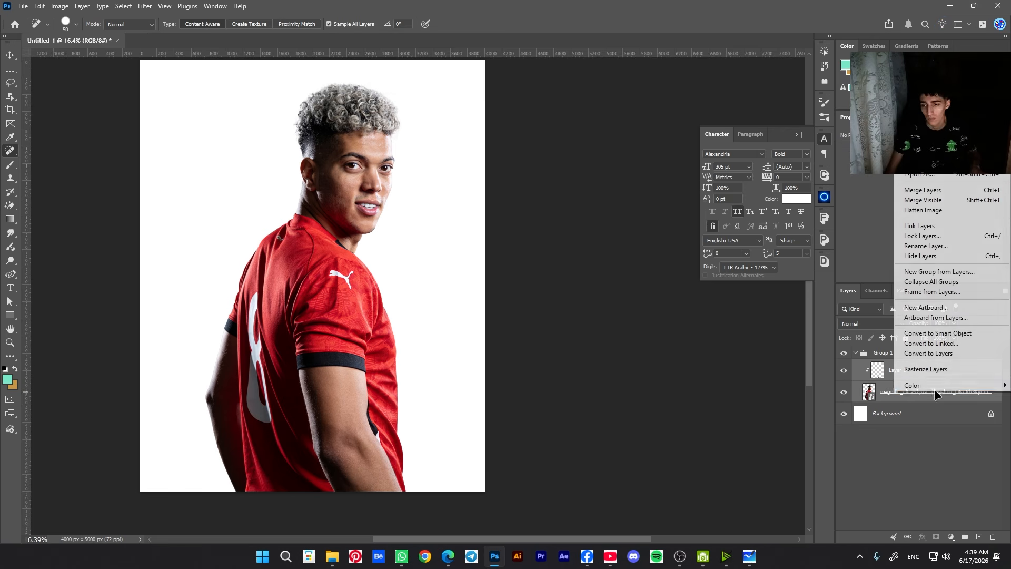
click(962, 333)
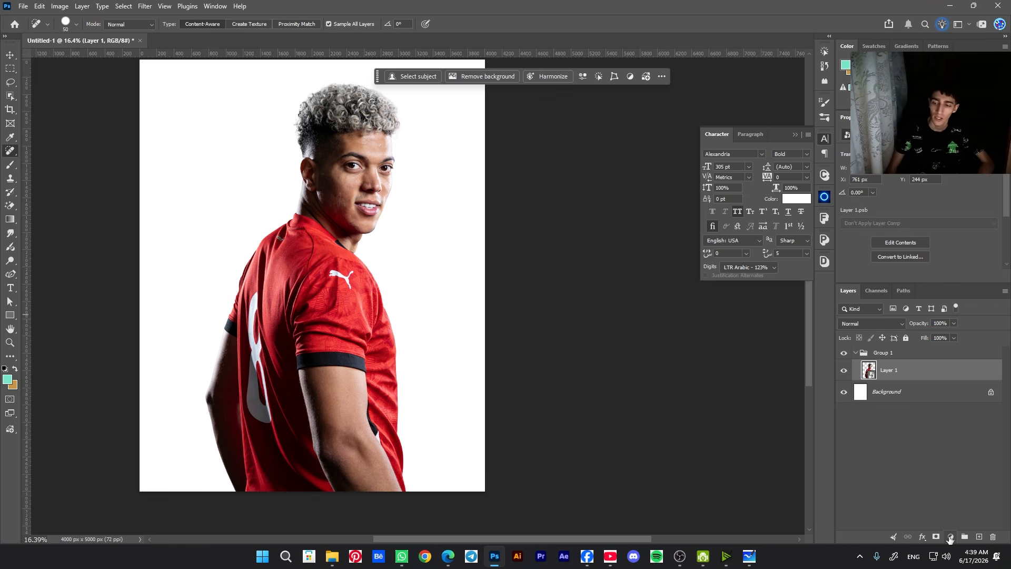
- Add a Curves adjustment clipped to the portrait, pull its highlights and midtones down, and invert its mask to black
click(950, 537)
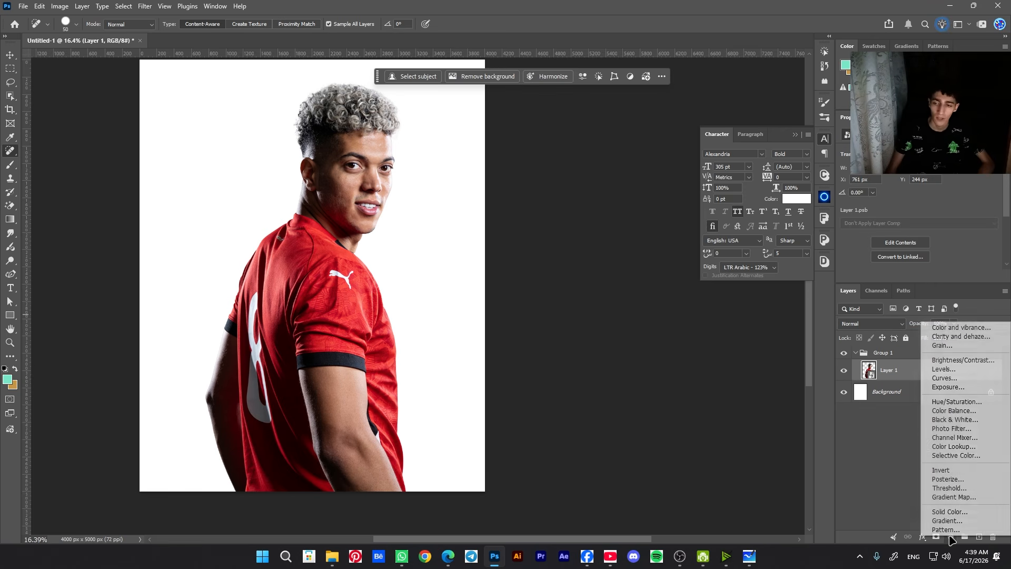
click(942, 382)
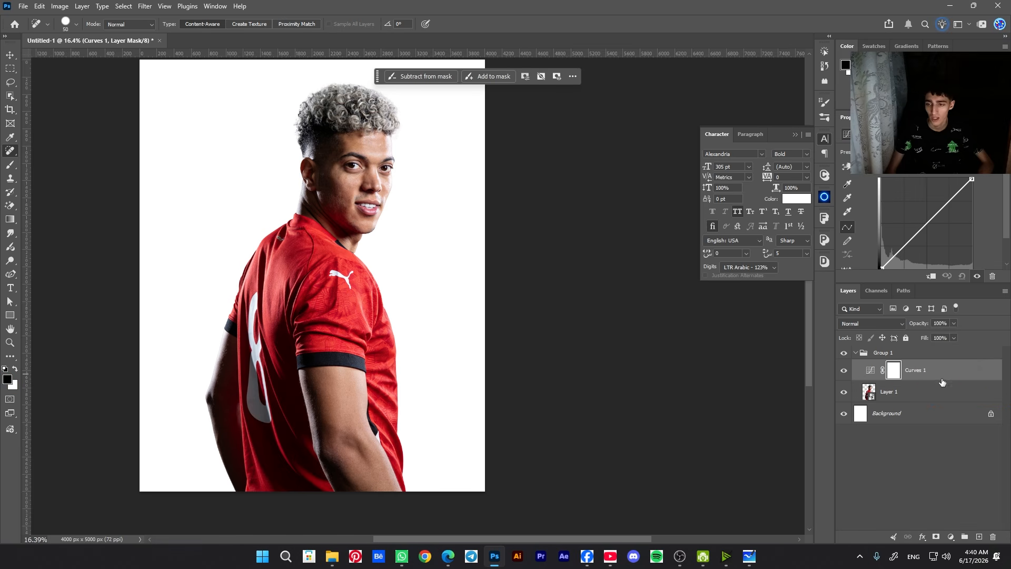
alt+click(899, 380)
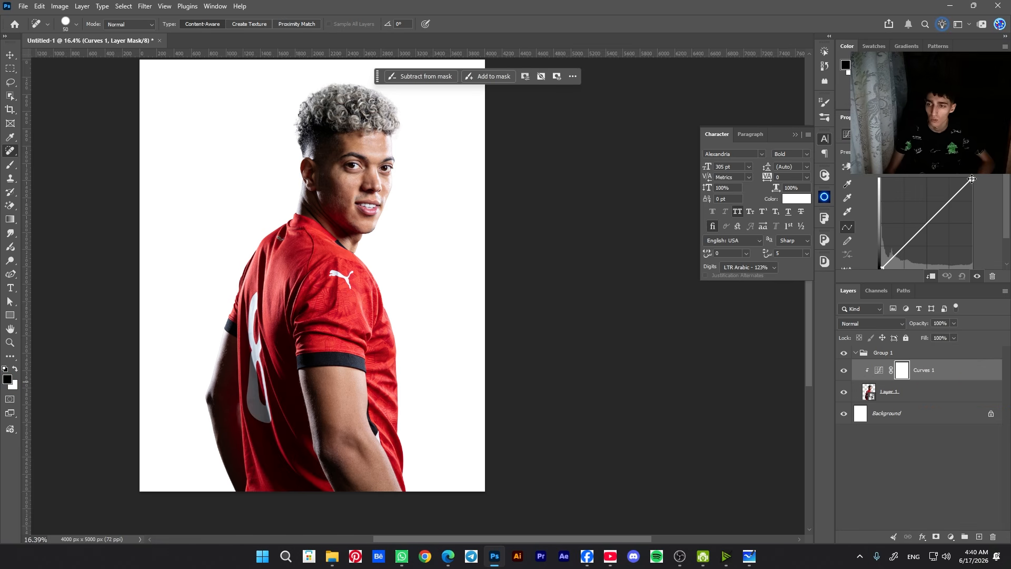
drag(973, 179, 971, 189)
drag(935, 225, 930, 234)
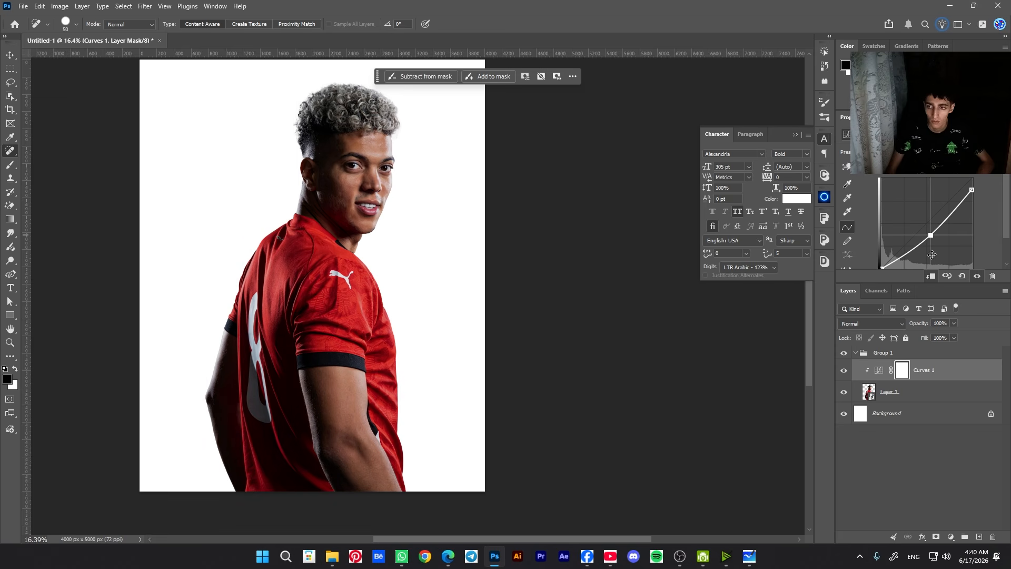
click(900, 371)
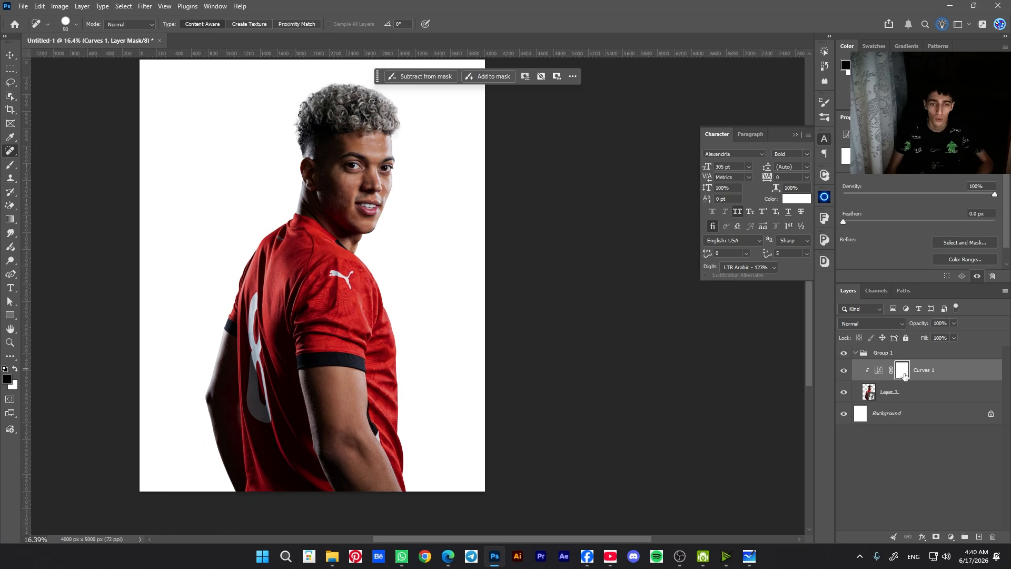
key(ctrl+i)
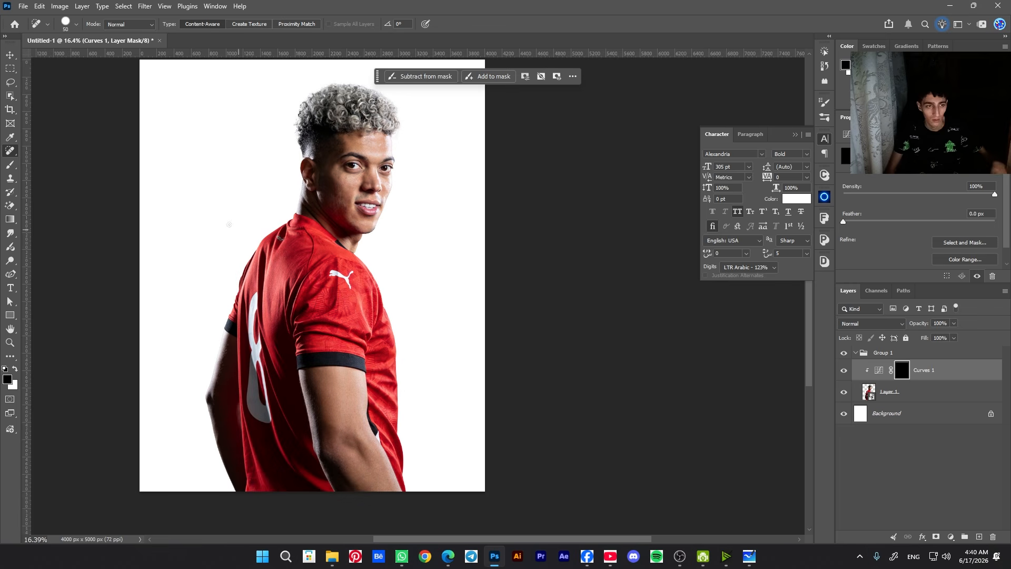
- Set up a soft round white brush at 200 px and 56% opacity for painting on the Curves mask
key(b)
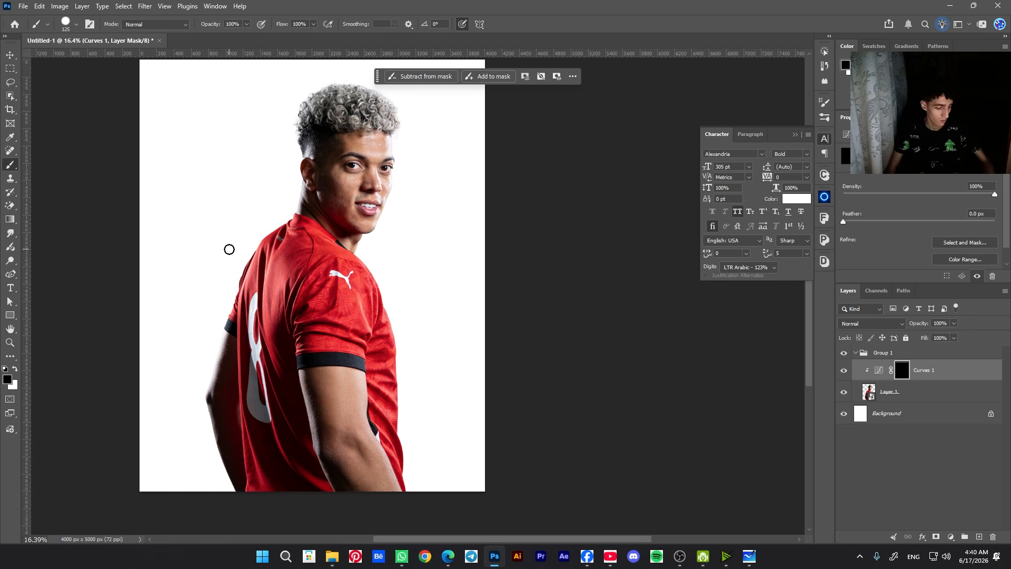
scroll(338, 191, up, 8)
key(bracketright)
key(bracketright)
key(bracketright)
key(bracketright)
key(bracketright)
key(bracketright)
key(bracketright)
key(bracketright)
key(bracketright)
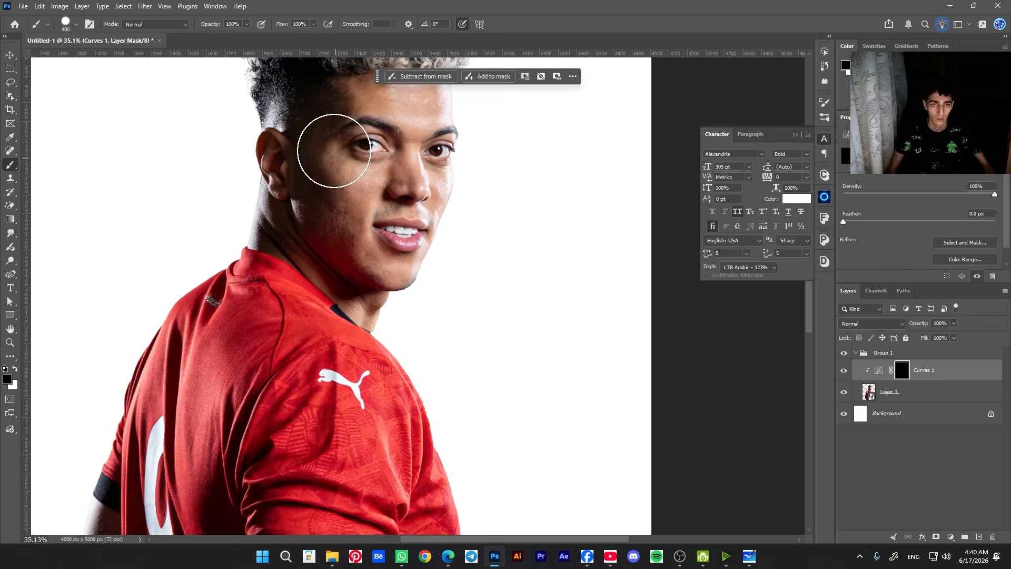
scroll(333, 151, up, 6)
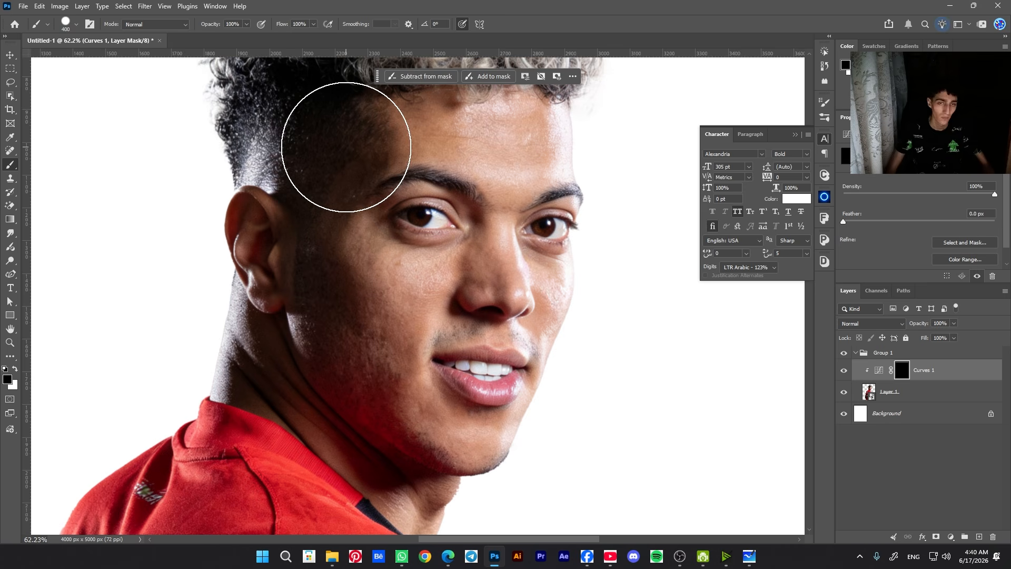
key(bracketleft)
key(bracketleft)
key(bracketleft)
key(bracketleft)
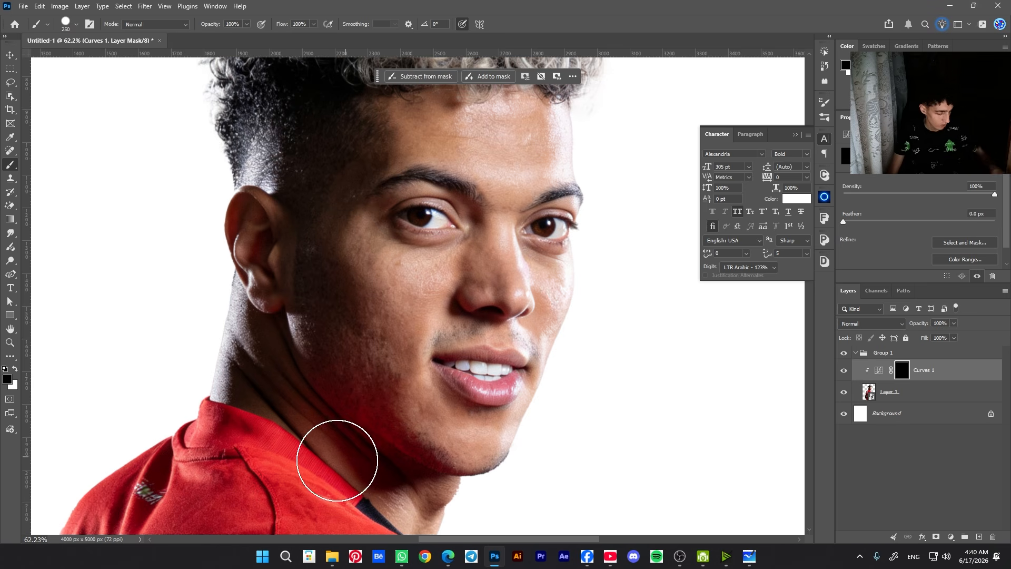
key(x)
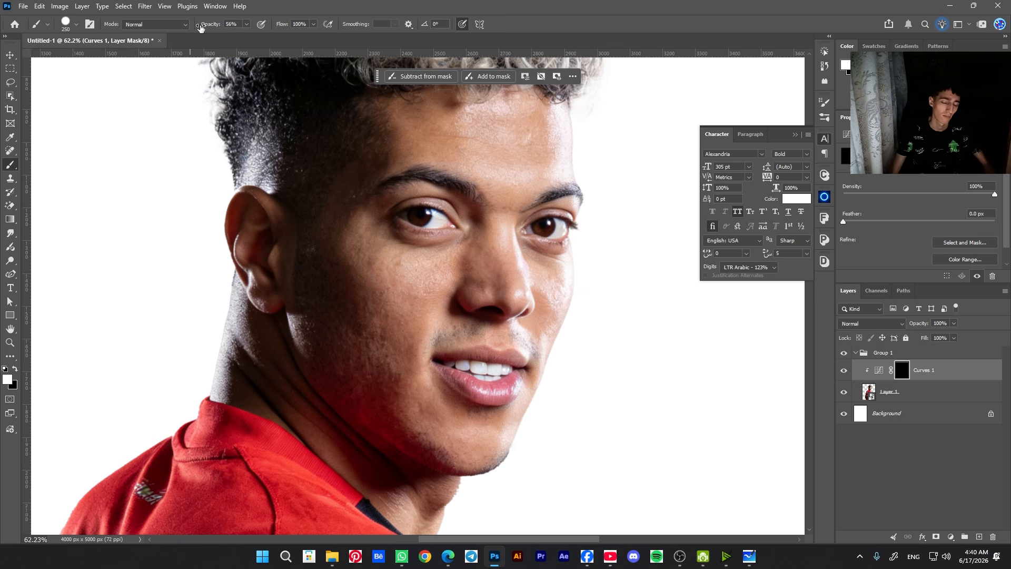
key(bracketleft)
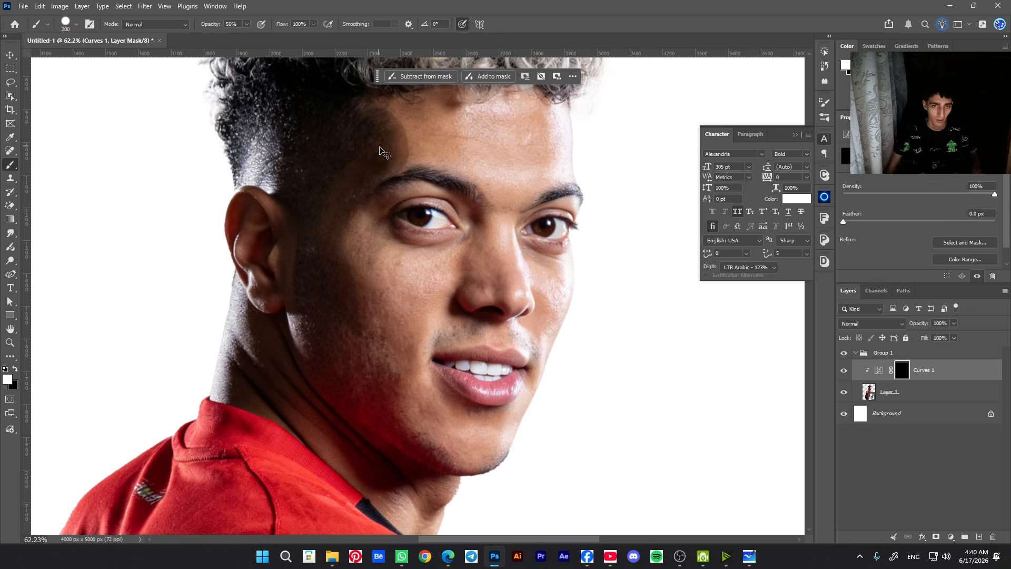
right_click(423, 181)
double_click(469, 270)
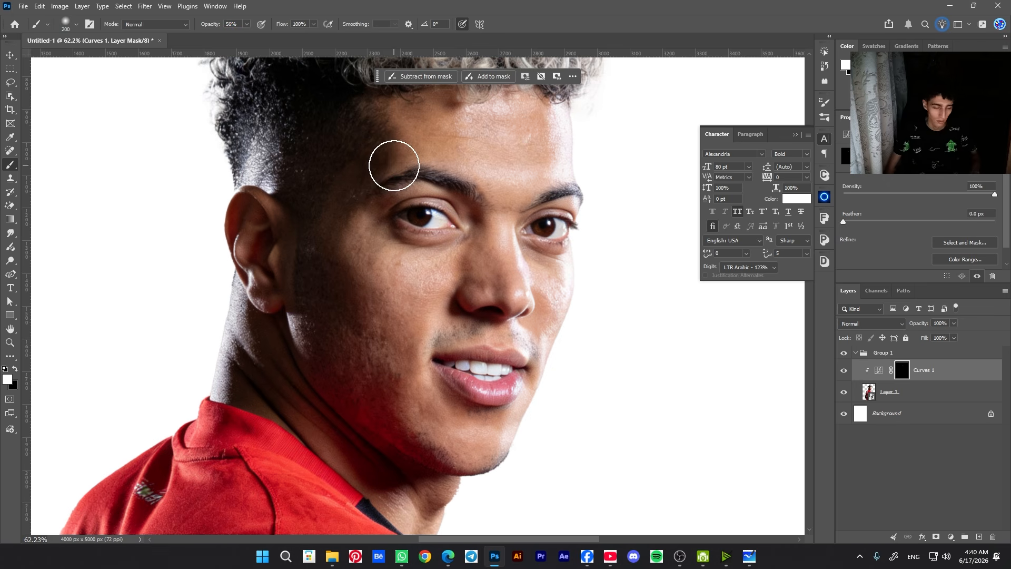
key(bracketleft)
key(bracketleft)
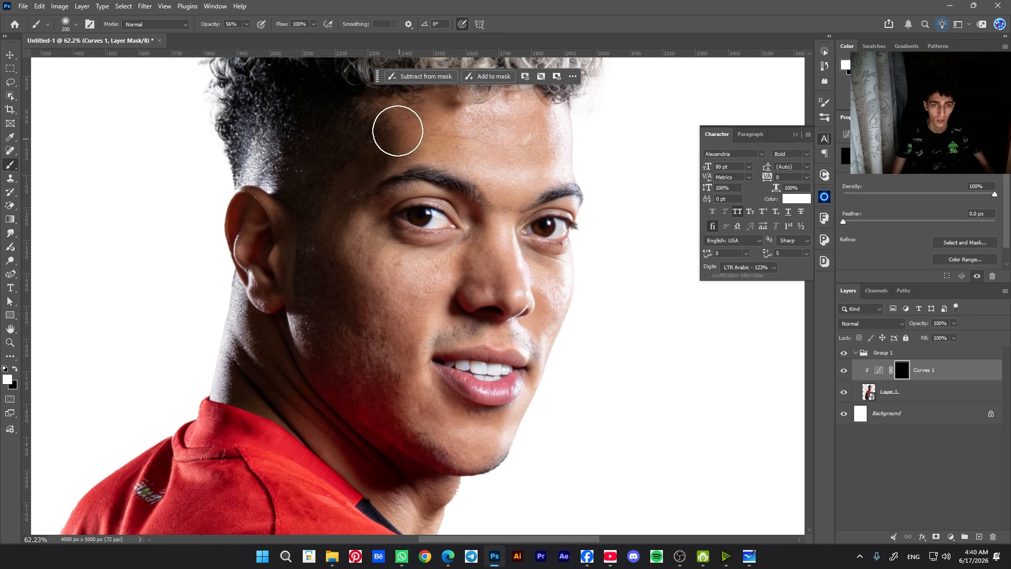
- Paint white on the Curves mask over the shaded temple, side of the face, ear and back of the neck to darken them
mouse_move(324, 228)
mouse_down()
mouse_move(327, 260)
mouse_move(353, 272)
mouse_move(368, 297)
mouse_move(392, 378)
mouse_move(387, 408)
mouse_up()
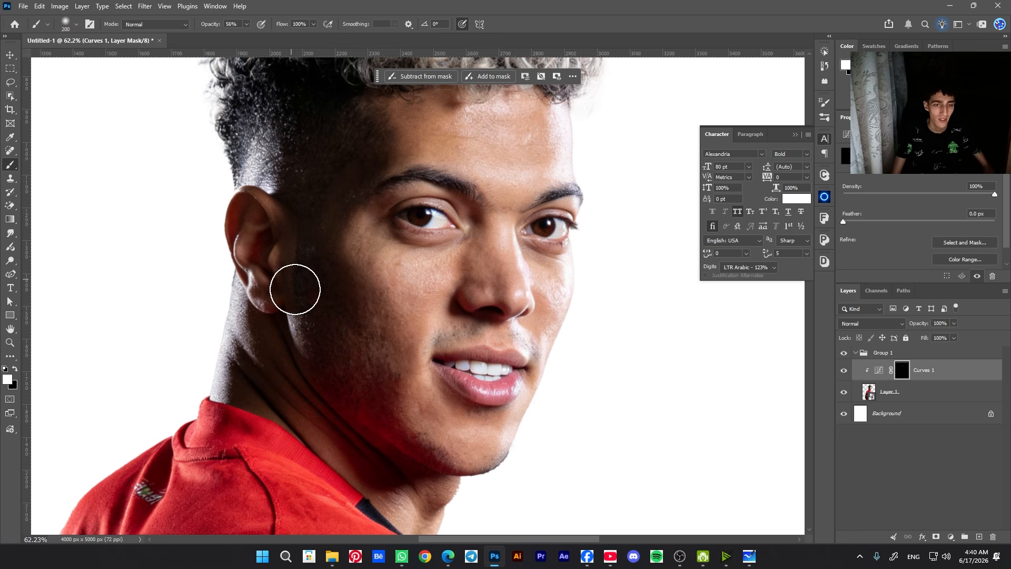
drag(284, 169, 263, 147)
drag(249, 347, 242, 341)
drag(257, 193, 276, 158)
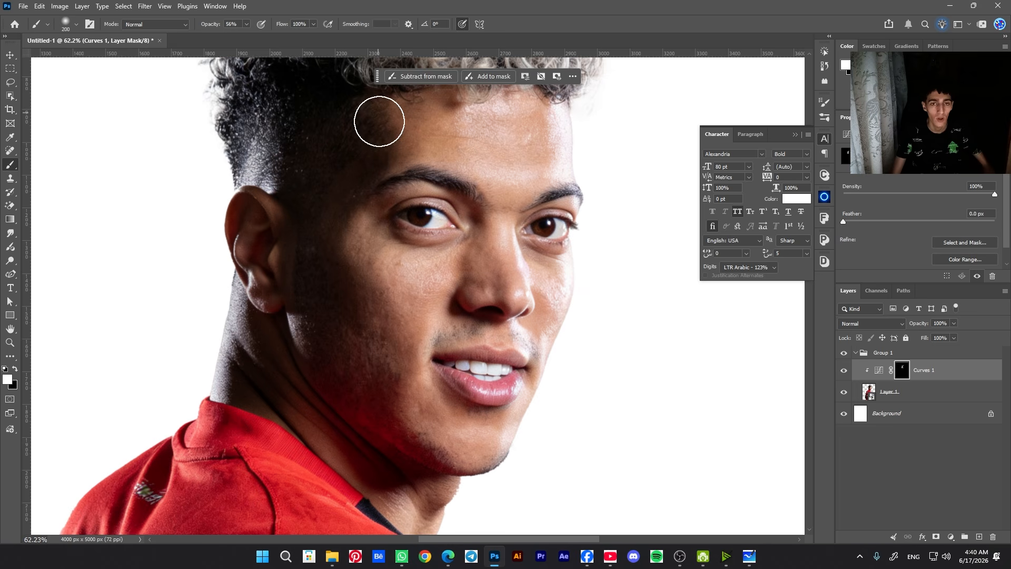
- Deepen the shadow on the lower cheek and jawline by painting the Curves mask with a 300 px brush
key(bracketleft)
key(bracketleft)
key(bracketleft)
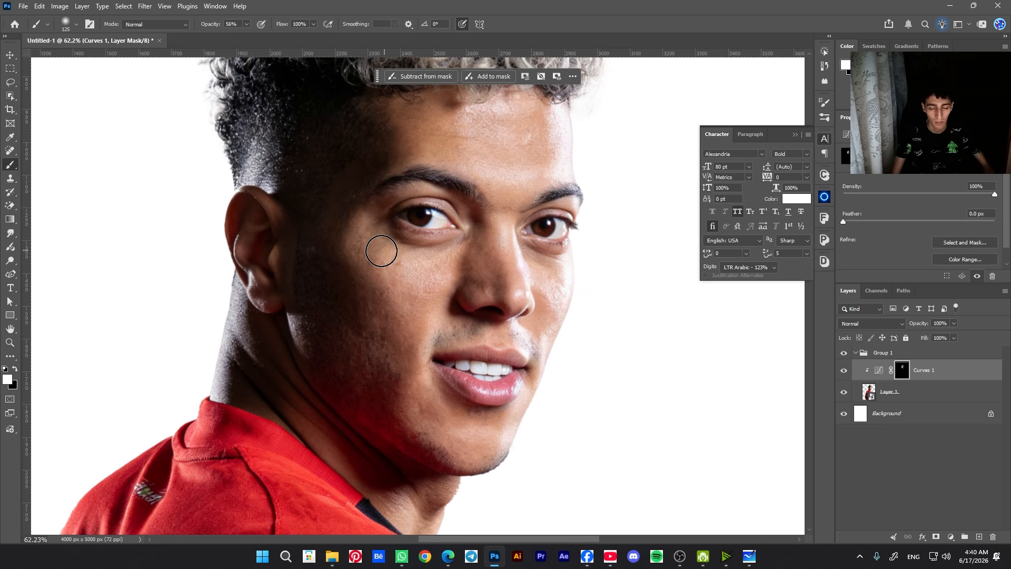
scroll(381, 250, down, 5)
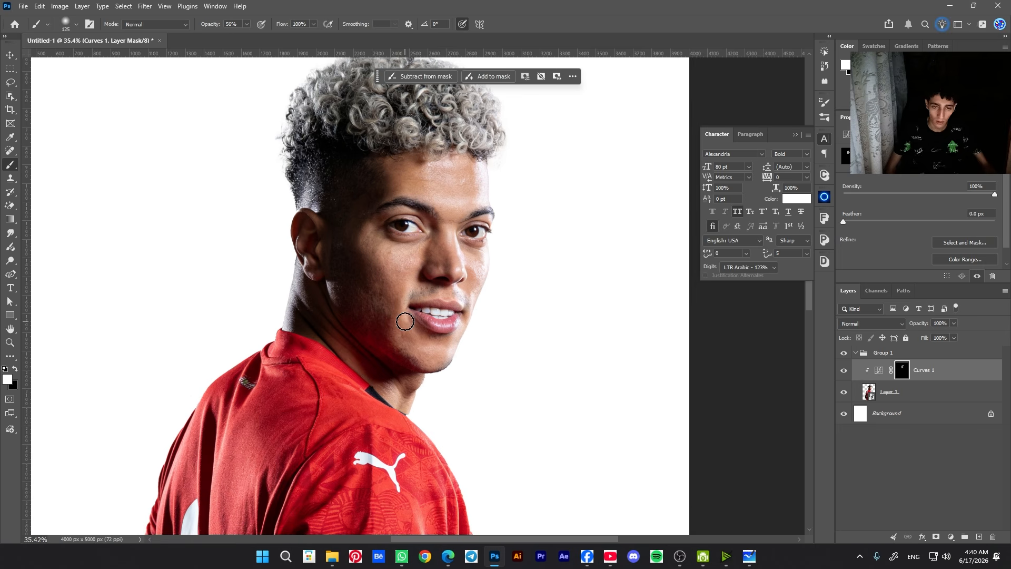
key(bracketright)
key(bracketright)
key(bracketright)
key(bracketright)
key(bracketright)
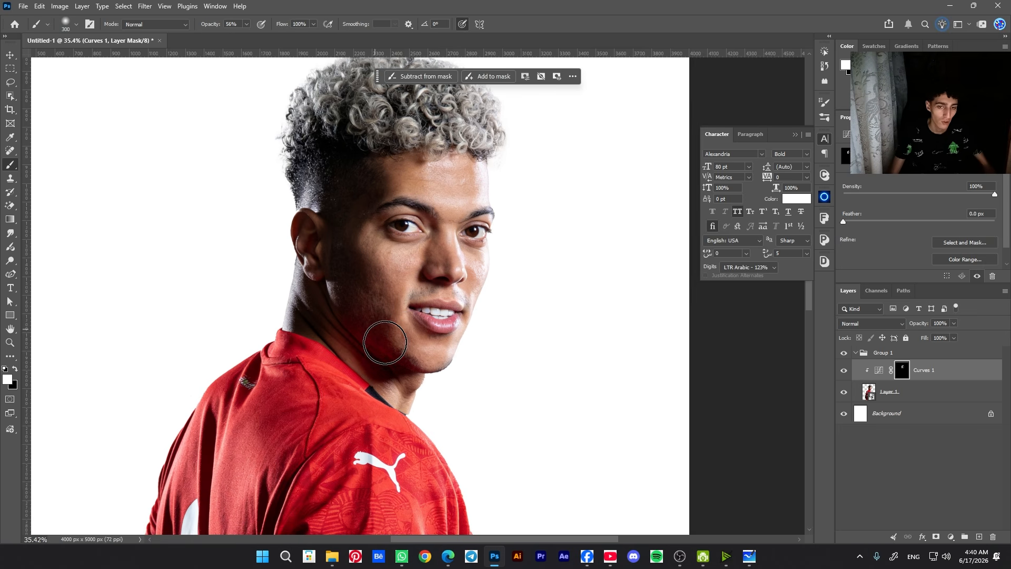
mouse_move(362, 331)
mouse_down()
mouse_move(363, 366)
mouse_move(399, 388)
mouse_move(343, 344)
mouse_move(310, 348)
mouse_move(293, 332)
mouse_move(311, 317)
mouse_move(348, 321)
mouse_up()
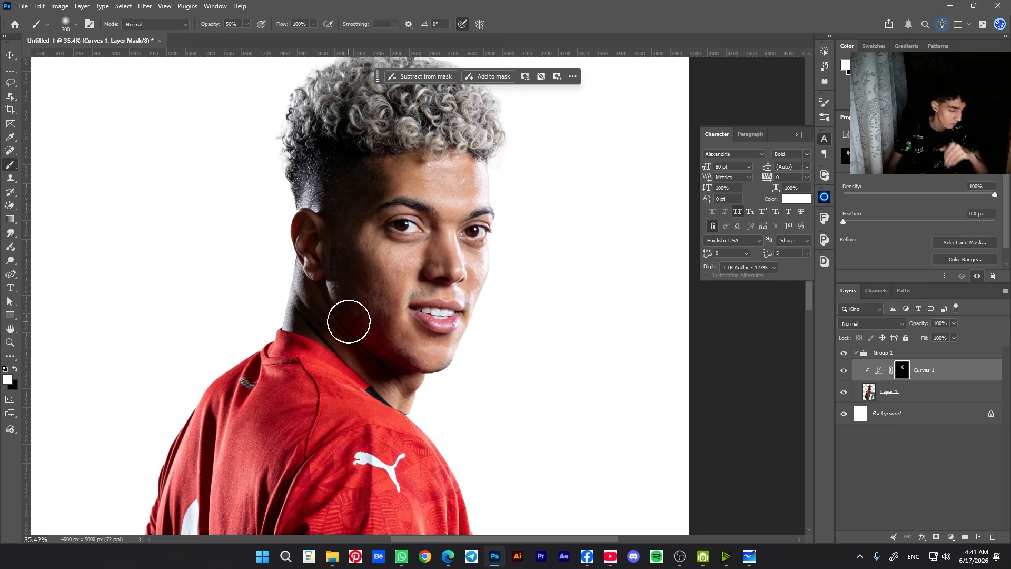
- Darken the shaded inner side of the far arm by painting the Curves mask with the 300 px brush
scroll(349, 322, down, 2)
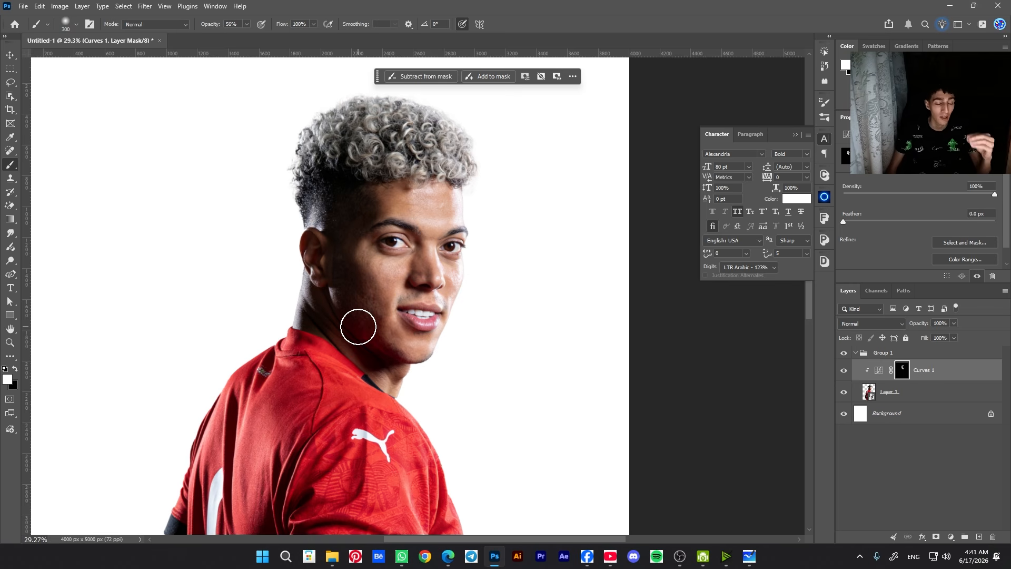
scroll(358, 327, down, 4)
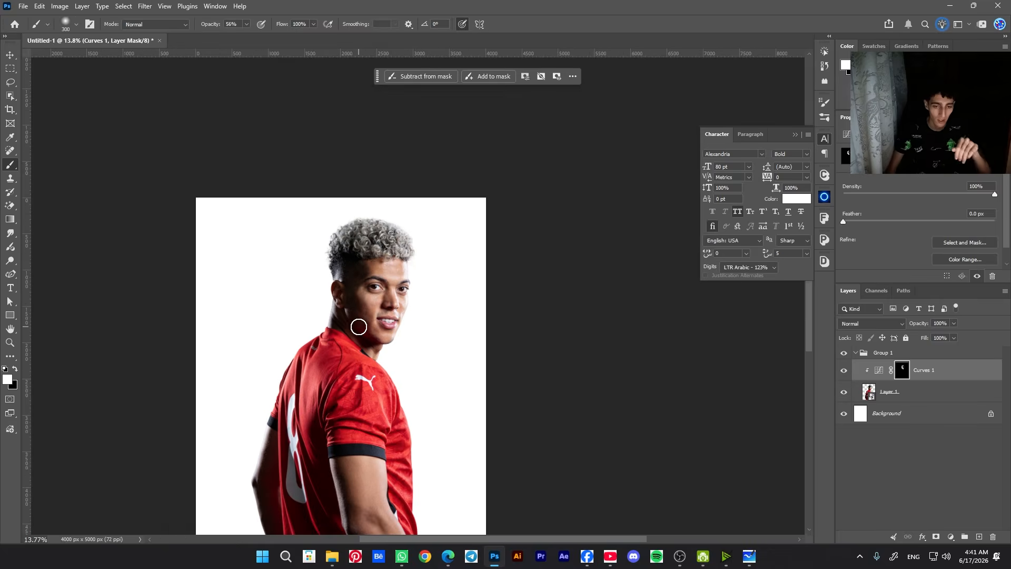
scroll(367, 282, up, 2)
scroll(364, 275, down, 10)
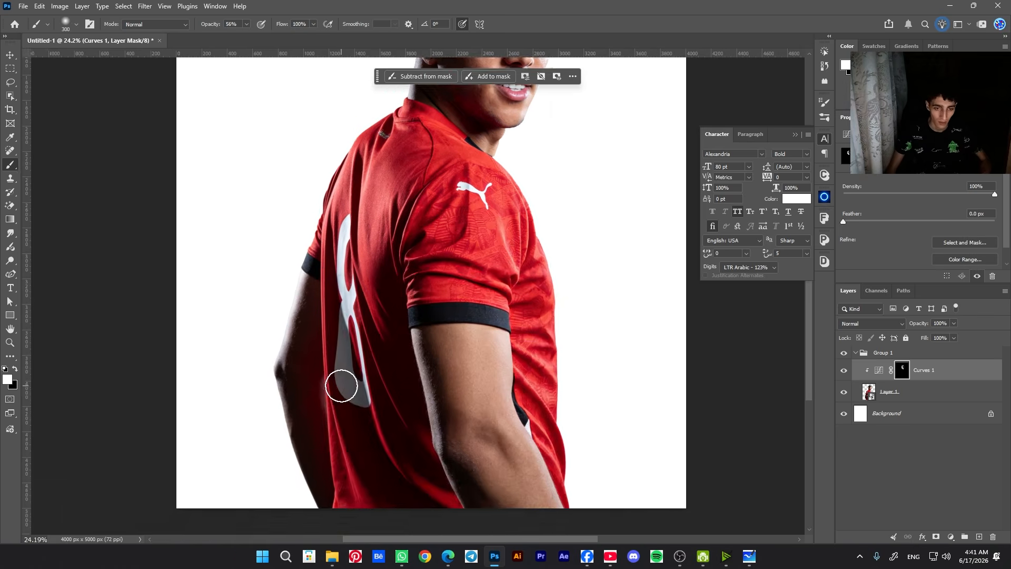
scroll(341, 386, up, 3)
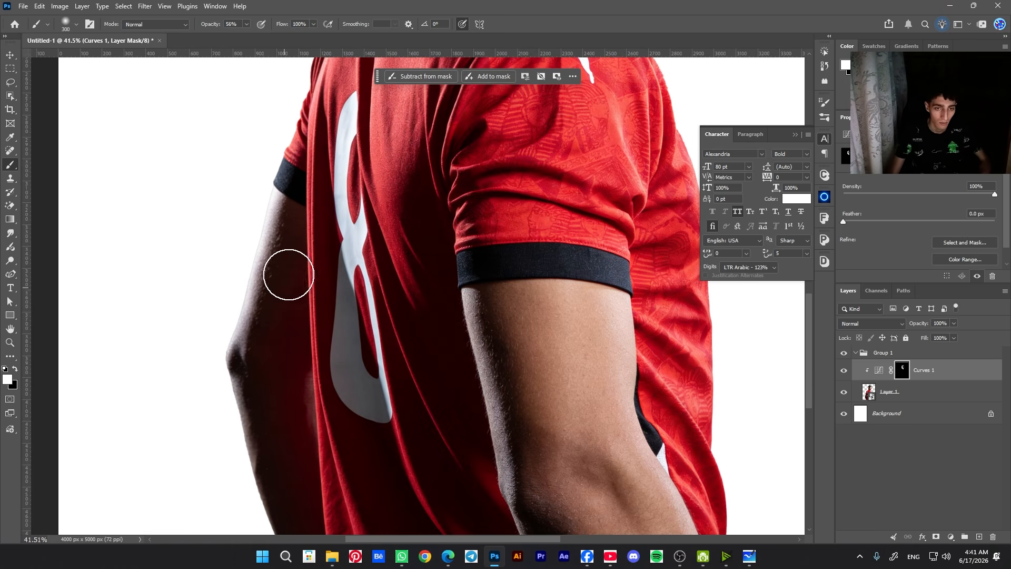
mouse_move(286, 274)
mouse_down()
mouse_move(270, 293)
mouse_move(268, 356)
mouse_move(298, 375)
mouse_move(307, 444)
mouse_move(255, 444)
mouse_move(259, 281)
mouse_up()
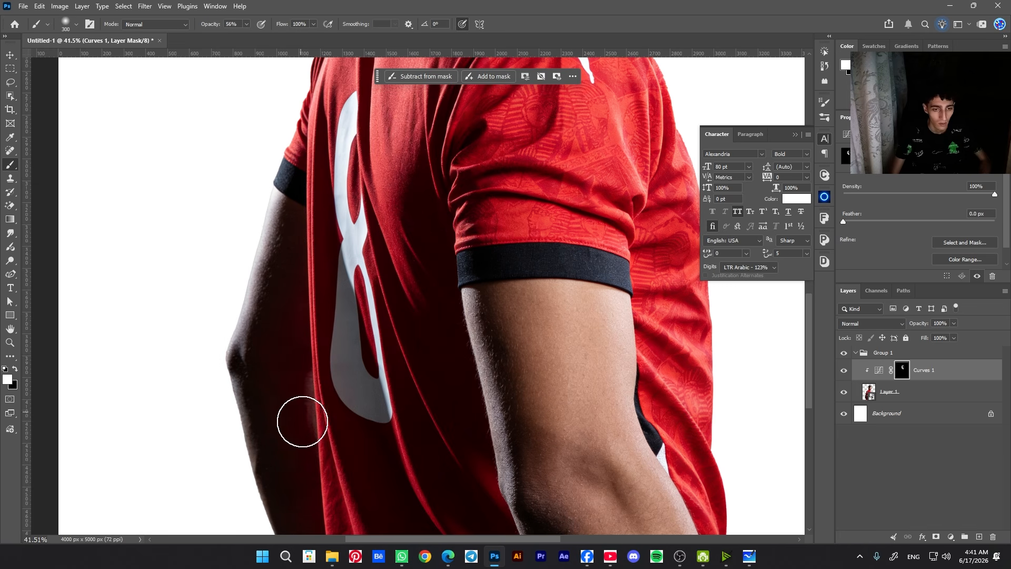
drag(302, 417, 279, 305)
- Paint the Curves mask along the shaded side of the near arm, from below the sleeve to the elbow
drag(365, 349, 202, 479)
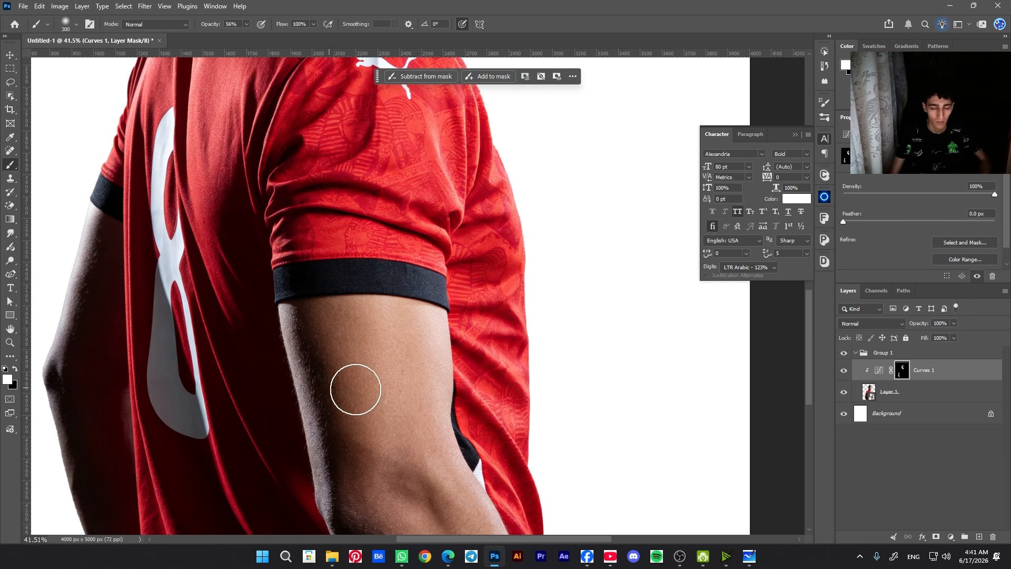
mouse_move(356, 390)
mouse_down()
mouse_move(330, 433)
mouse_move(296, 336)
mouse_move(323, 318)
mouse_move(349, 375)
mouse_move(341, 435)
mouse_move(335, 281)
mouse_up()
mouse_move(345, 345)
mouse_down()
mouse_move(358, 426)
mouse_move(334, 370)
mouse_move(381, 435)
mouse_move(339, 271)
mouse_move(359, 340)
mouse_move(353, 323)
mouse_up()
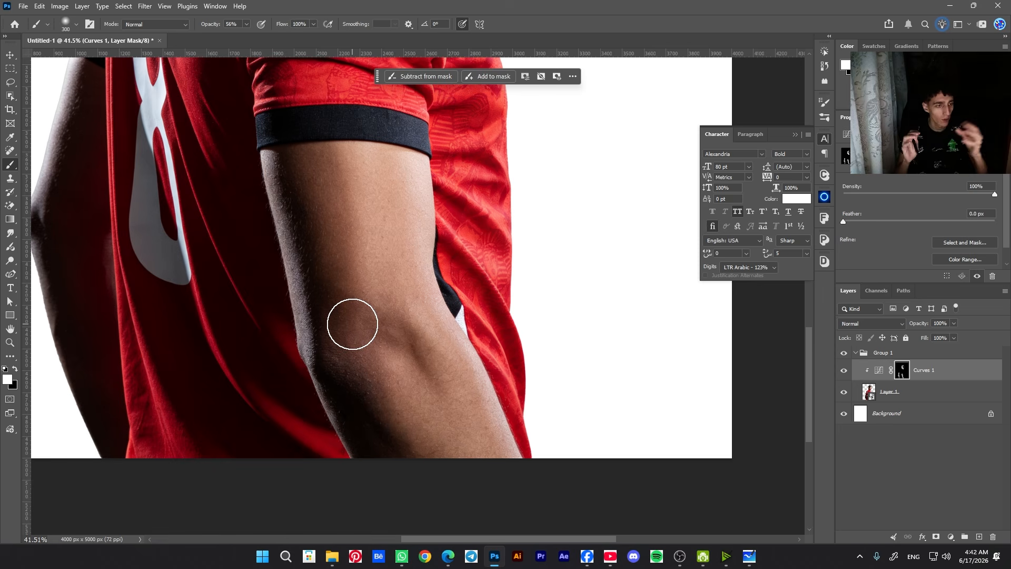
- Compare the whole portrait with and without the darkening Curves adjustment by toggling its visibility
scroll(352, 323, down, 5)
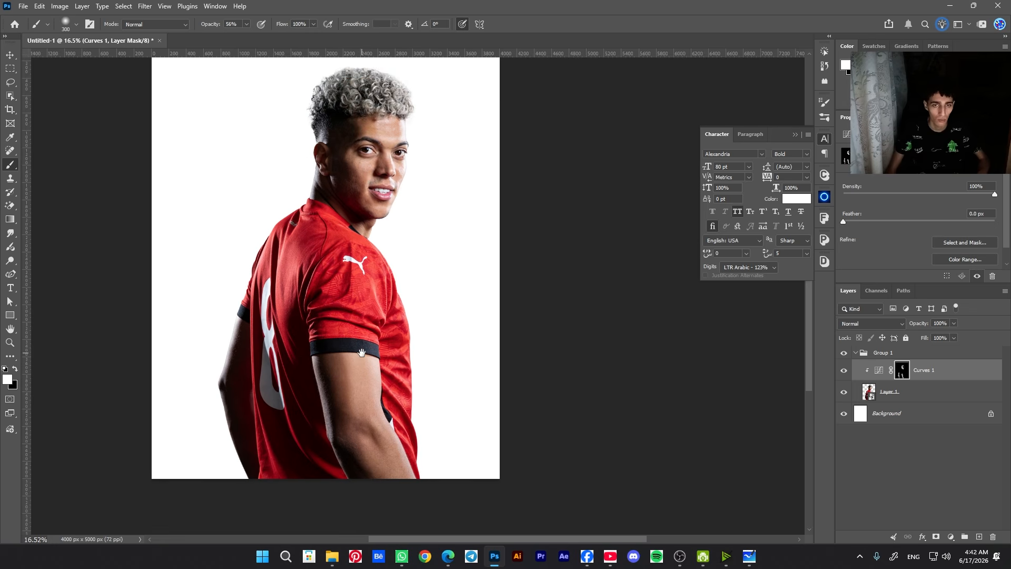
click(844, 372)
click(844, 372)
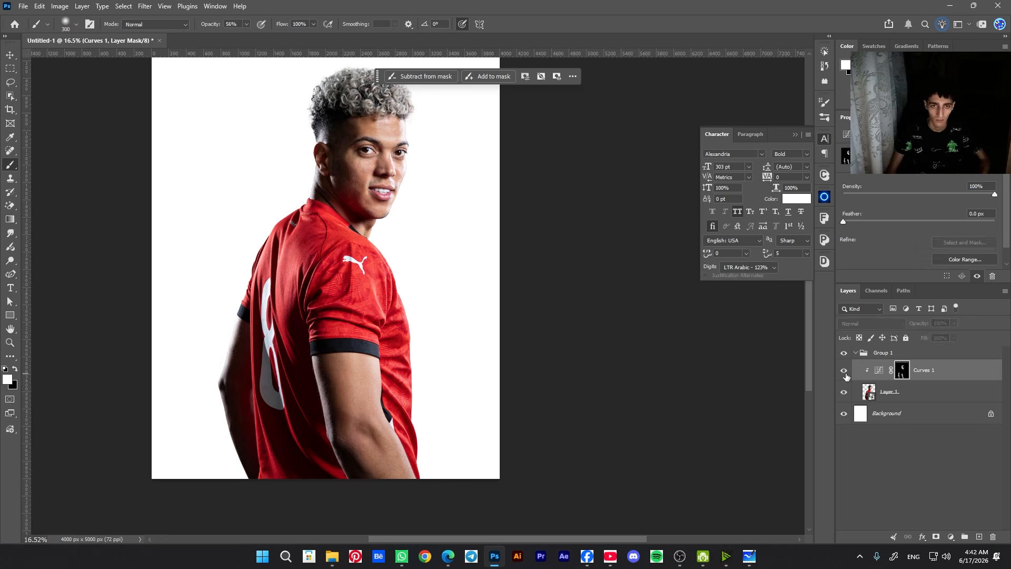
click(845, 373)
click(844, 373)
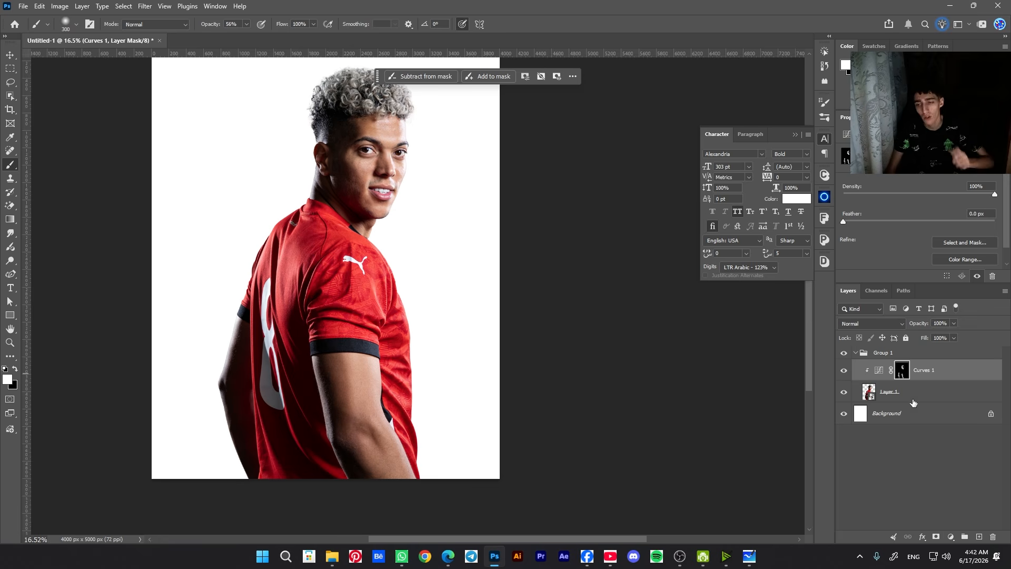
- Add a second clipped Curves adjustment directly above the portrait layer, raise its midtones slightly, and invert its mask to black
click(913, 403)
click(951, 536)
click(952, 379)
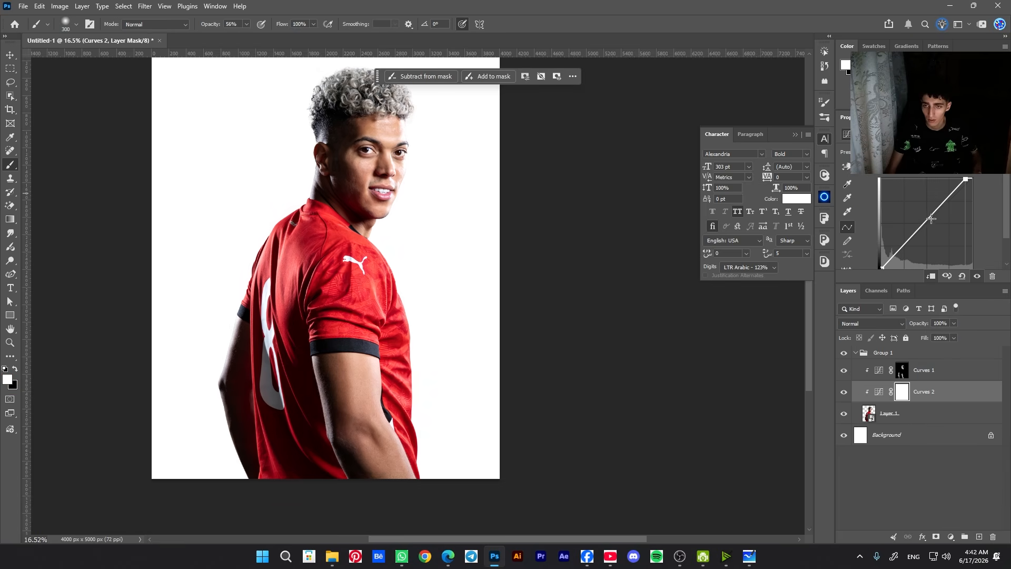
drag(928, 219, 928, 217)
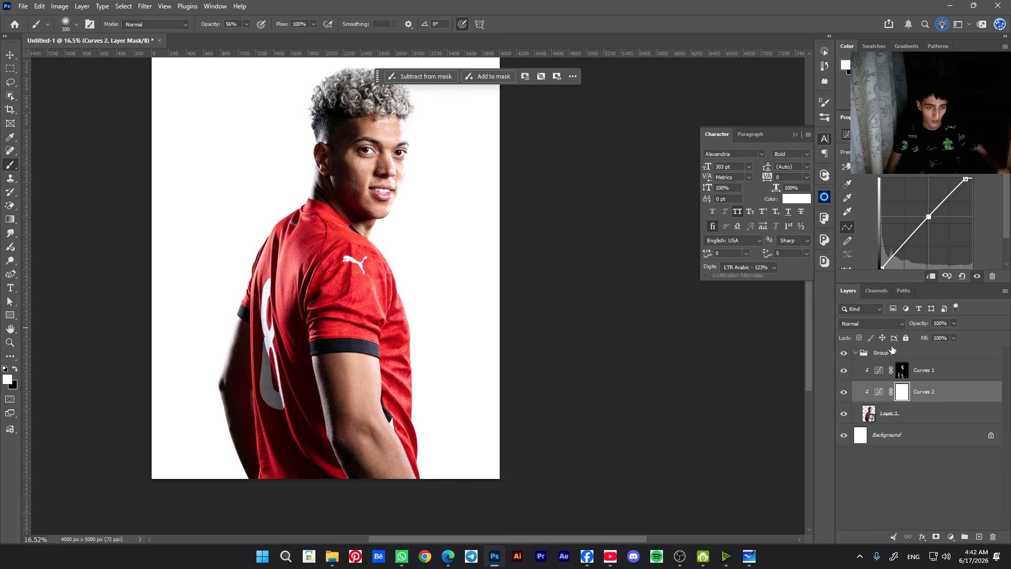
key(ctrl+i)
- Paint white on the second Curves mask to brighten the nose with a 200 px brush and the cheek with a 300 px brush
scroll(405, 136, up, 5)
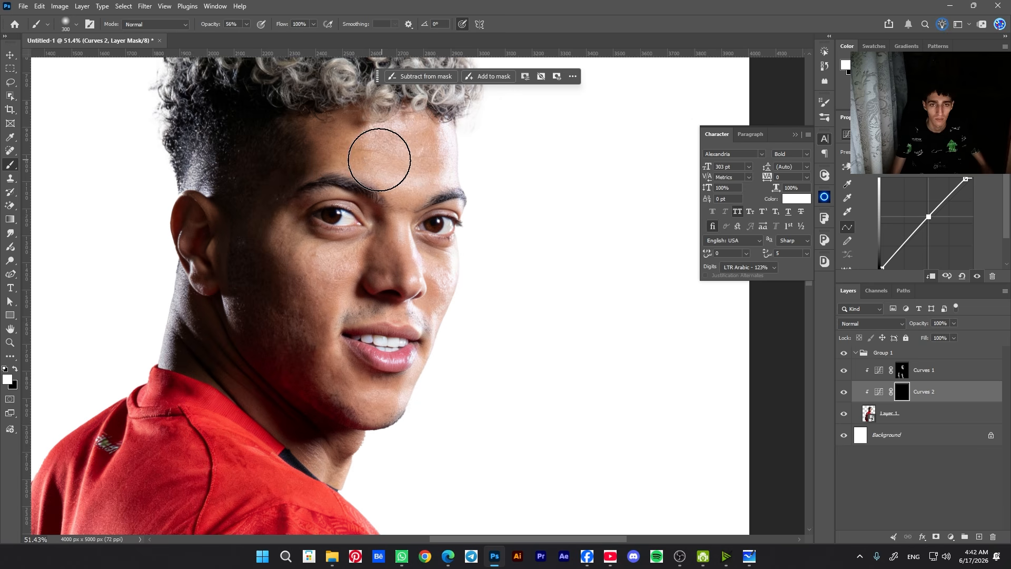
key(bracketleft)
key(bracketleft)
drag(397, 213, 410, 274)
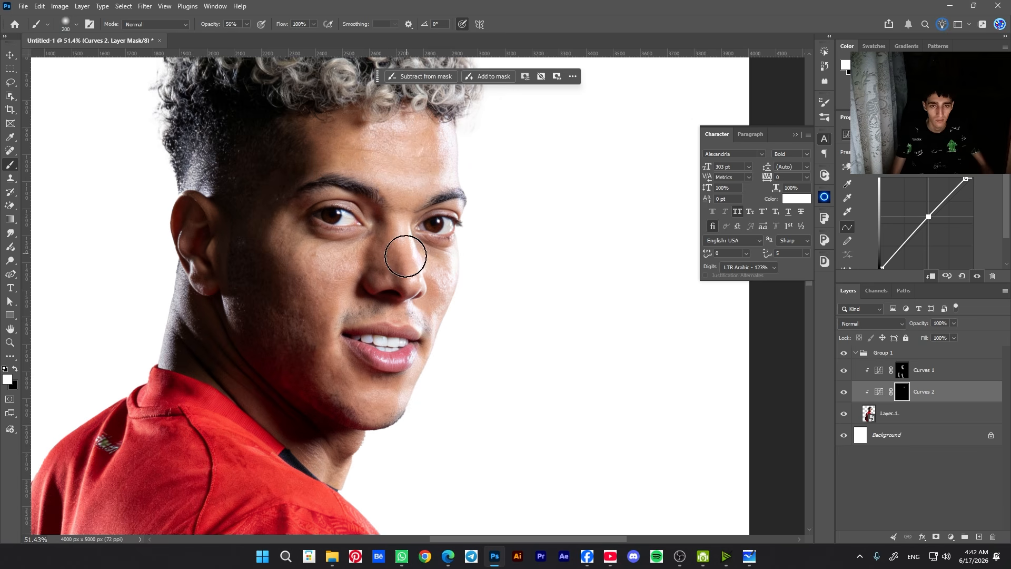
key(bracketright)
key(bracketright)
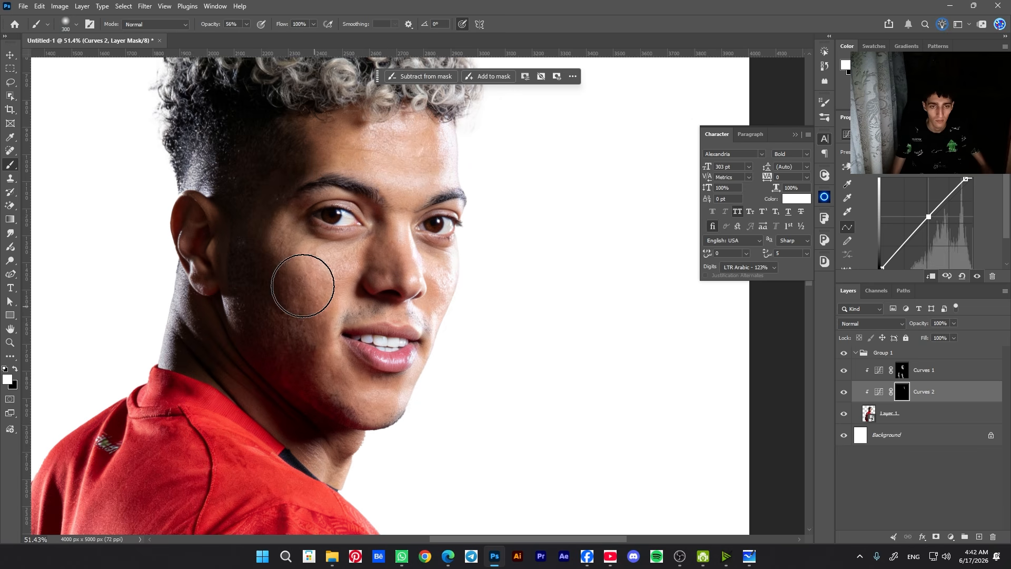
- Brighten the lit edge of the neck and the short hair above the ear with a 175 px brush on the second Curves mask
key(bracketleft)
key(bracketleft)
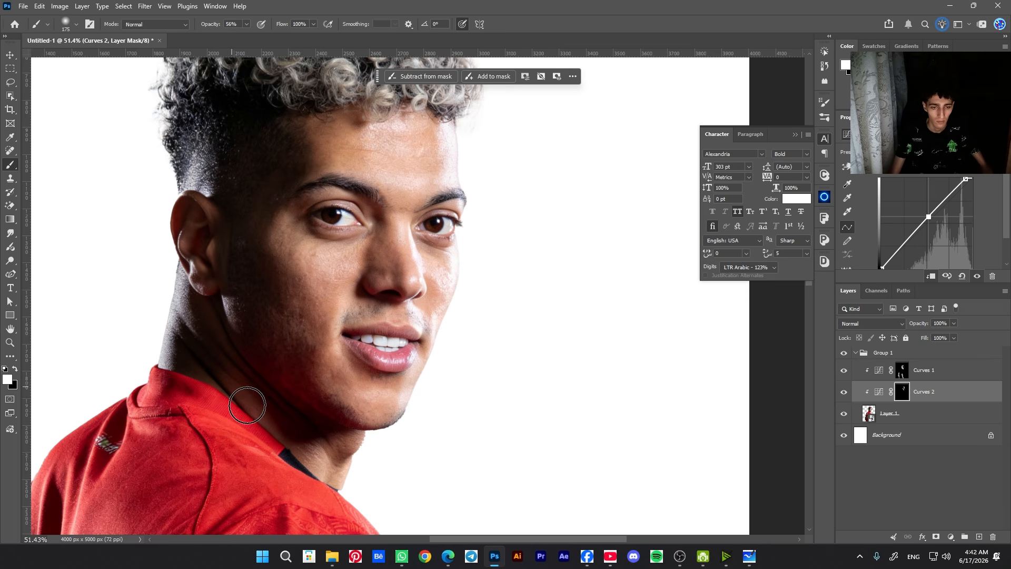
key(bracketleft)
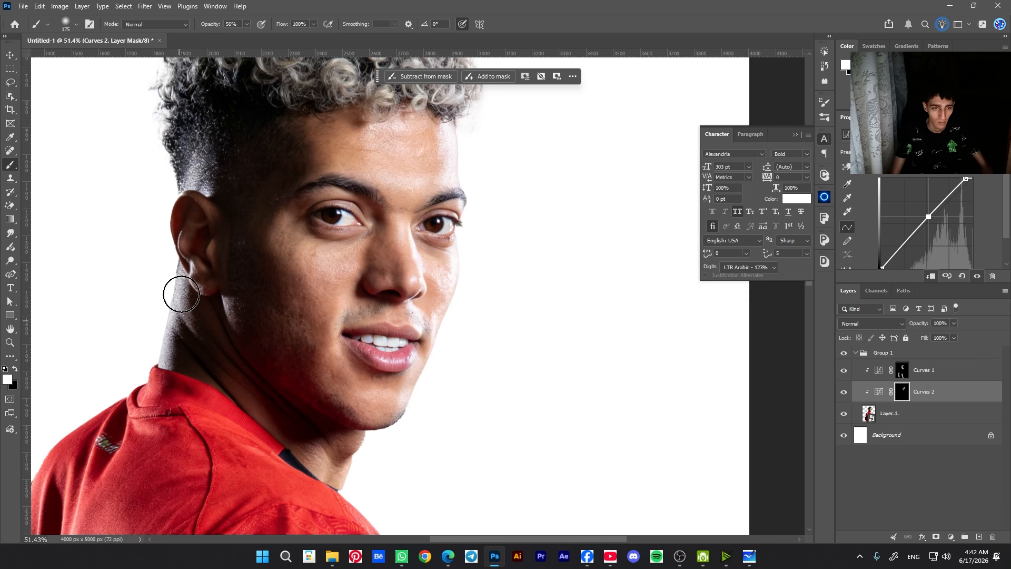
click(230, 301)
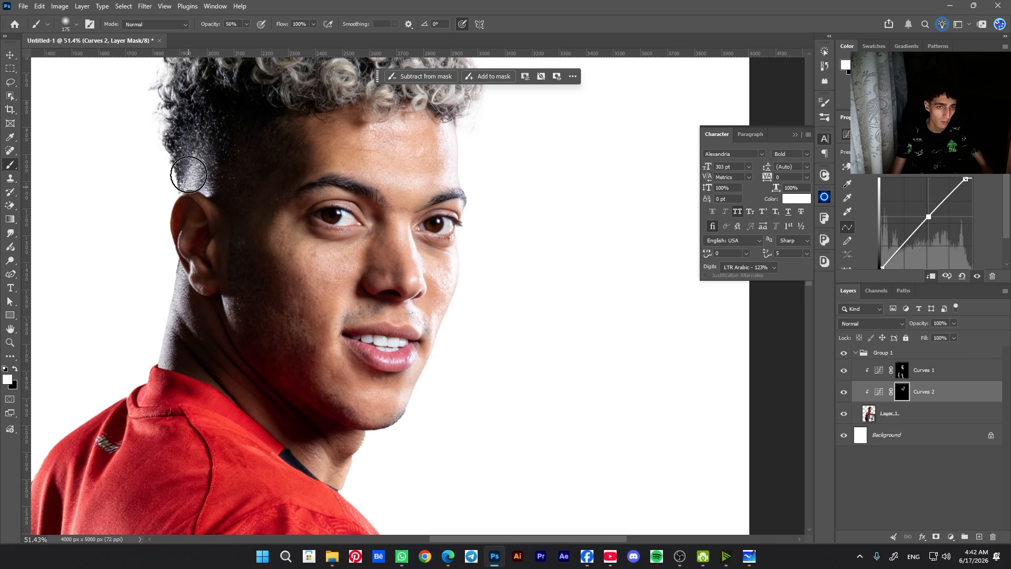
click(201, 132)
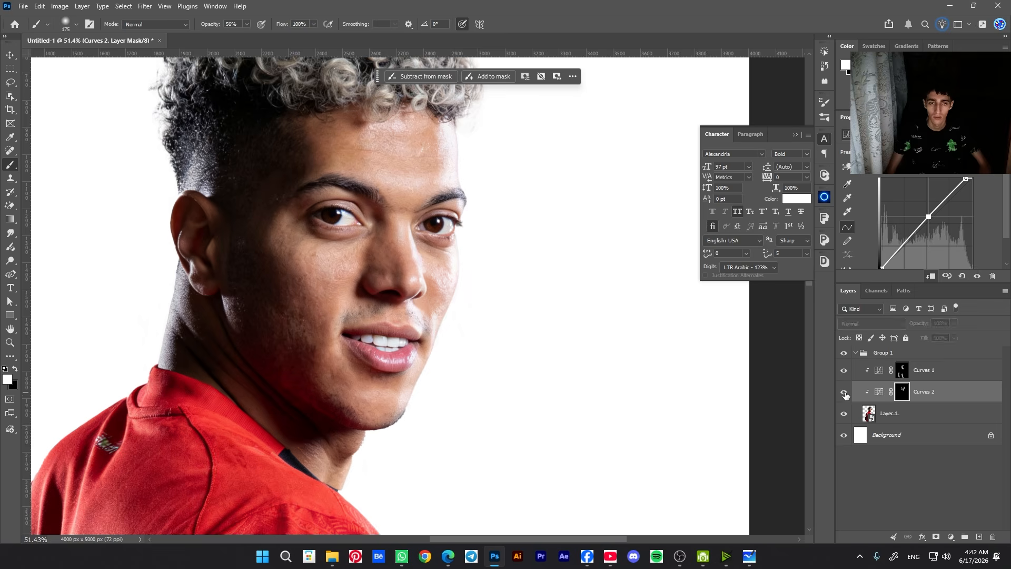
- Brighten the near upper arm and forearm on the second Curves mask with a 600 px white brush, raising the brush opacity to 89%
scroll(419, 274, down, 5)
scroll(418, 275, up, 3)
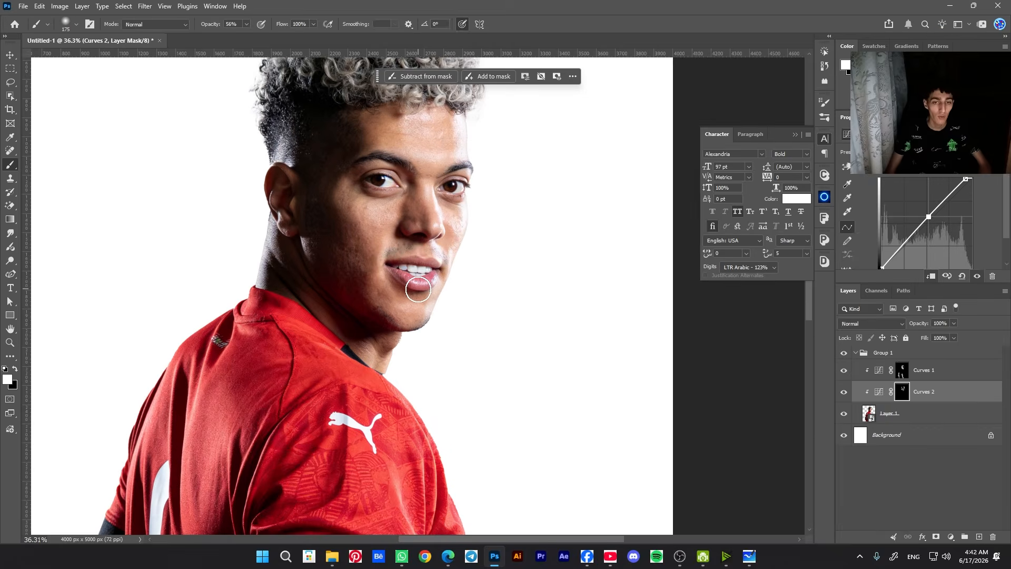
scroll(422, 282, down, 3)
scroll(431, 452, up, 2)
drag(431, 452, 399, 284)
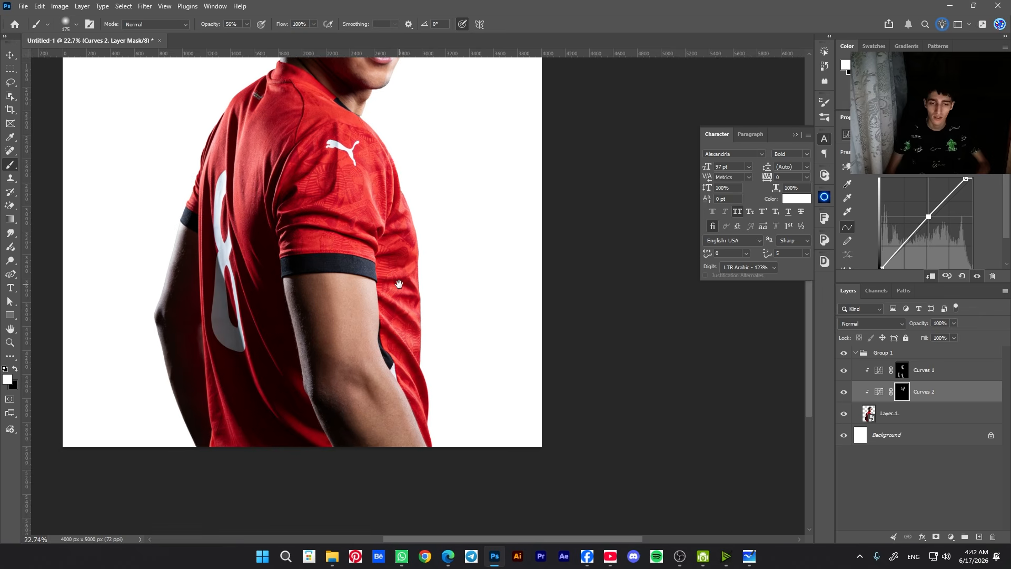
key(bracketright)
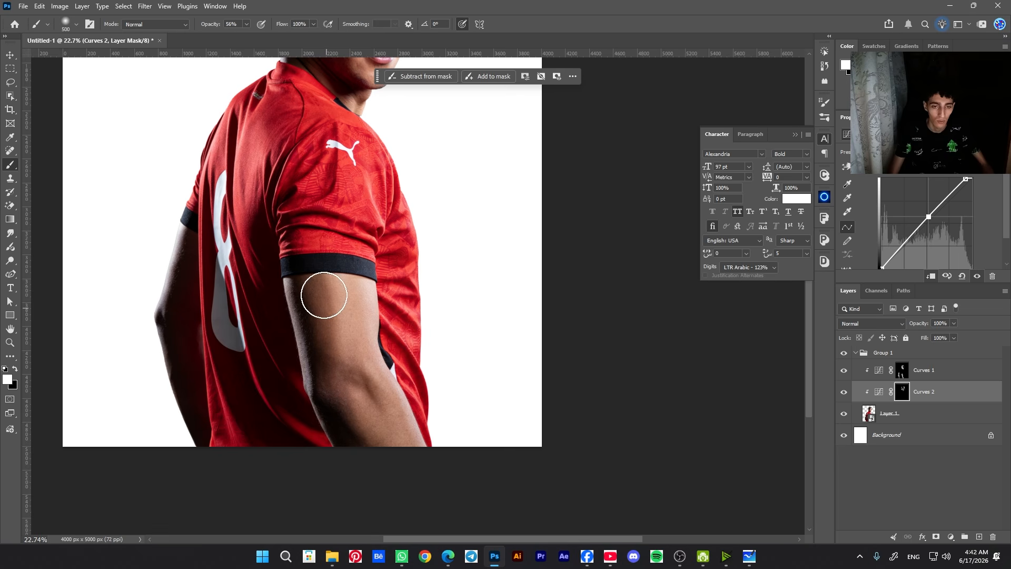
key(bracketright)
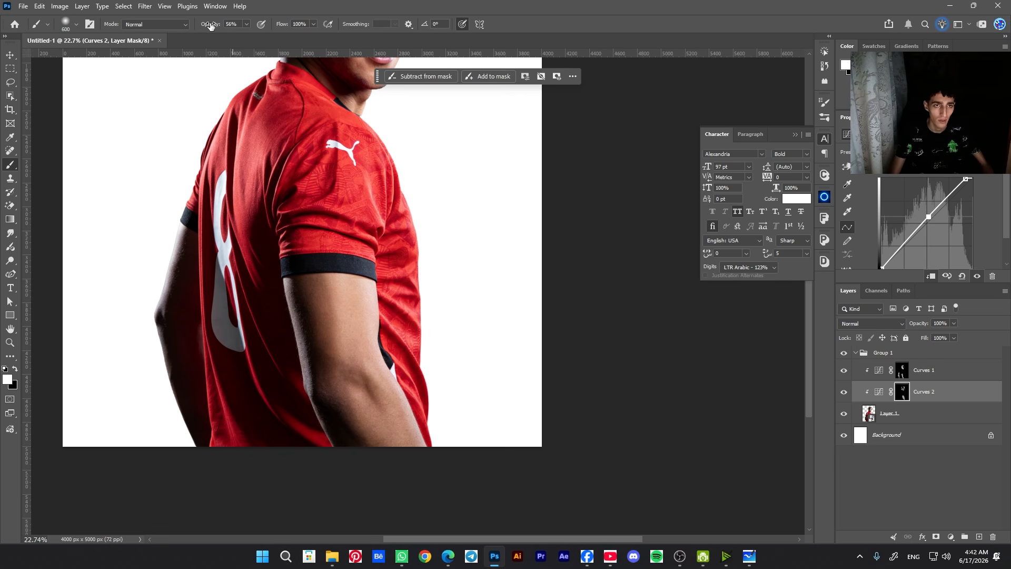
text(89)
key(Return)
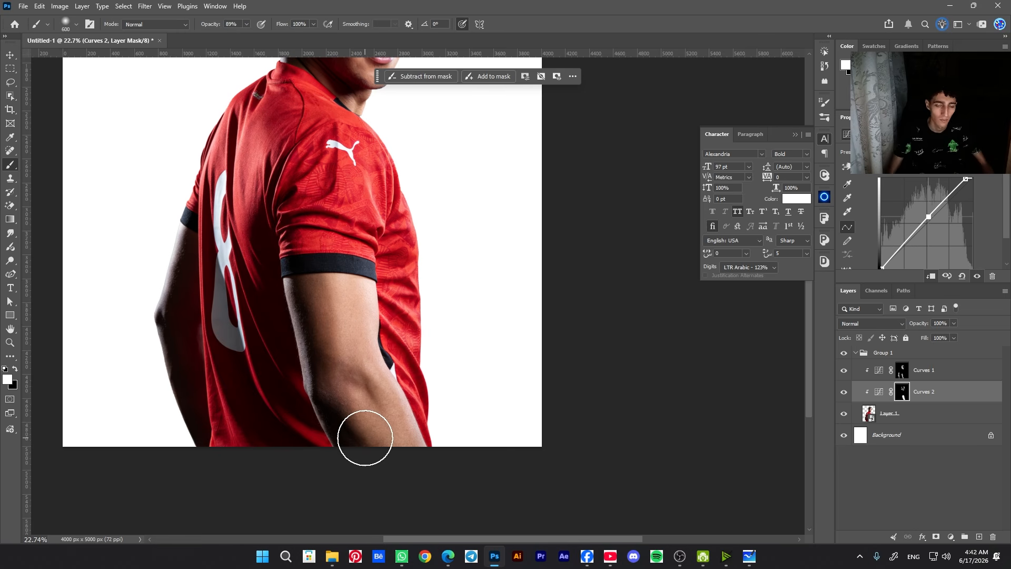
- Compare the whole portrait with and without the brightening Curves adjustment by toggling its visibility
scroll(365, 437, down, 3)
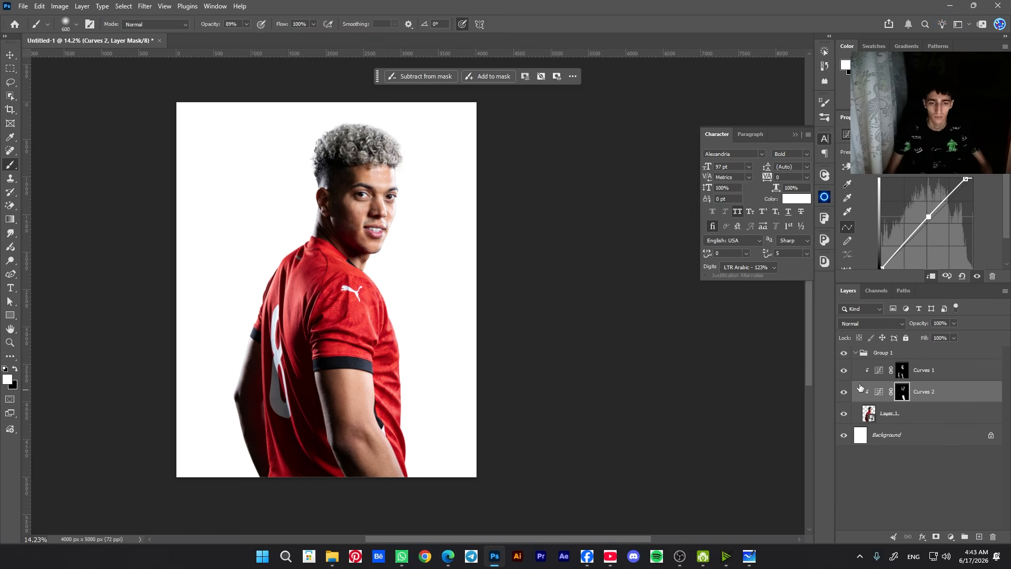
click(843, 392)
click(843, 392)
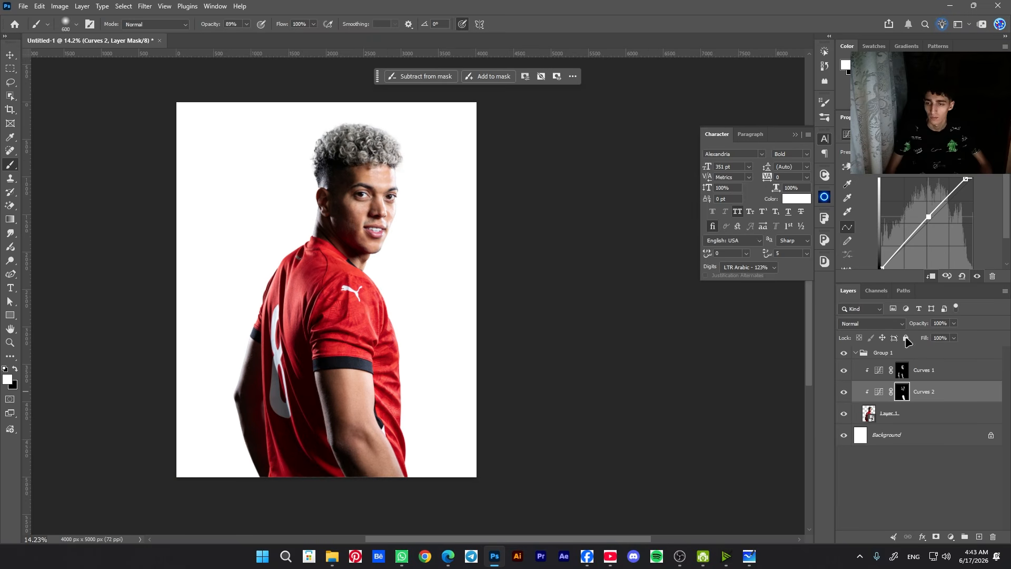
- Feather the brightening Curves mask by 7.8 px and the darkening Curves mask by 5.3 px
click(901, 395)
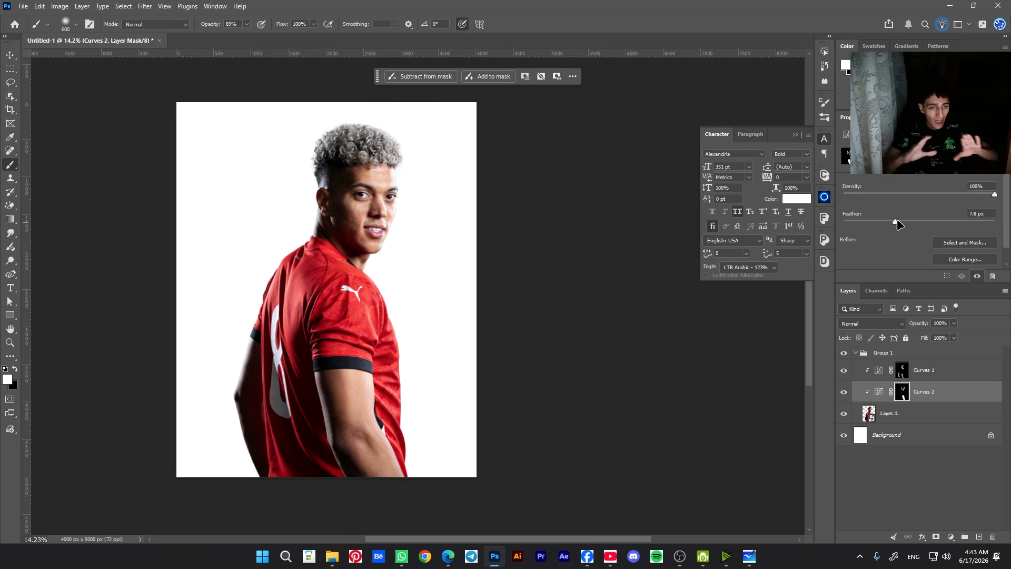
click(900, 373)
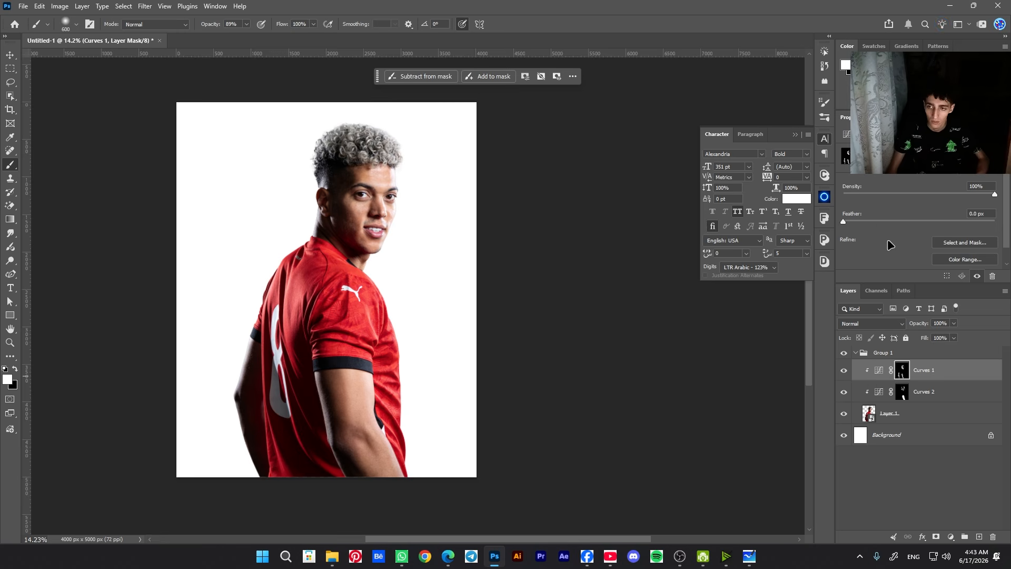
scroll(369, 216, up, 4)
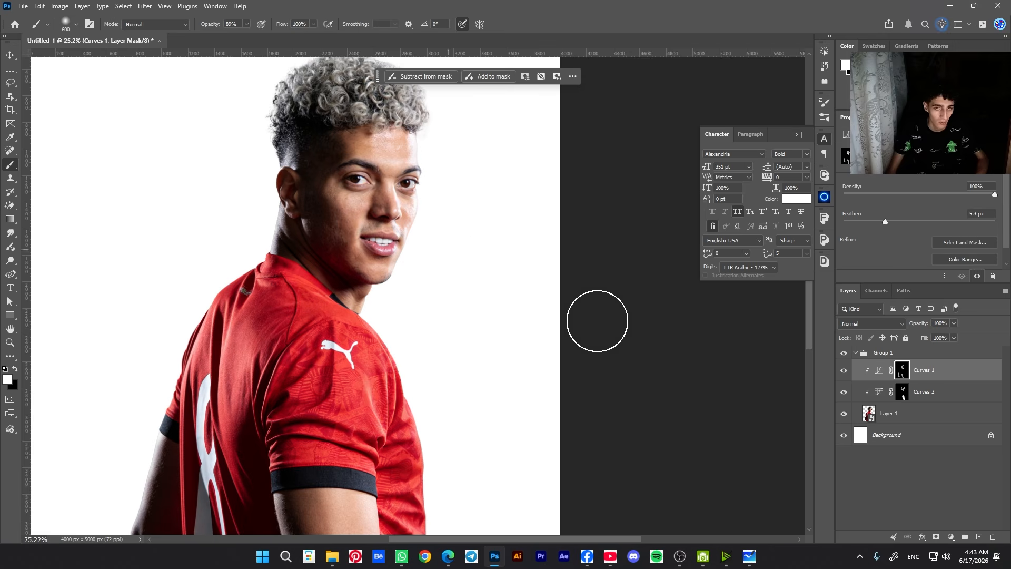
- Group the two Curves adjustments and compare the full portrait with and without the group
shift+click(924, 393)
key(ctrl+g)
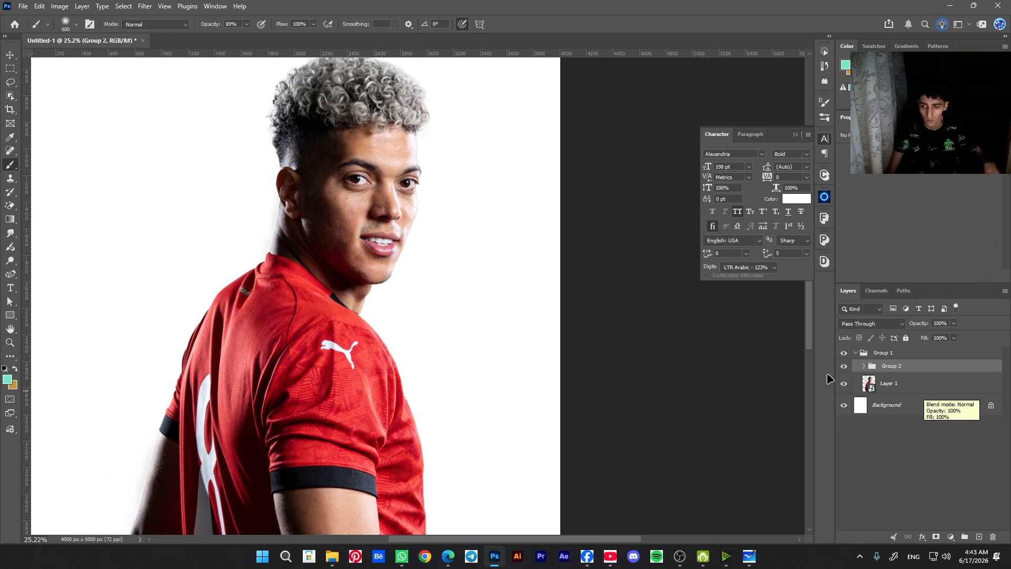
click(844, 365)
scroll(324, 243, down, 1)
scroll(324, 243, down, 3)
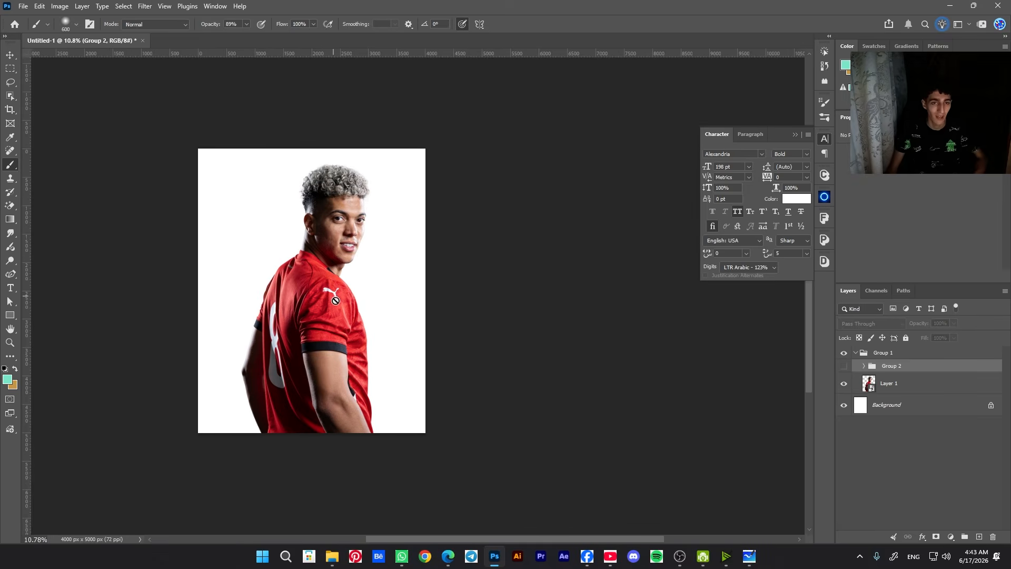
scroll(337, 241, up, 2)
click(842, 367)
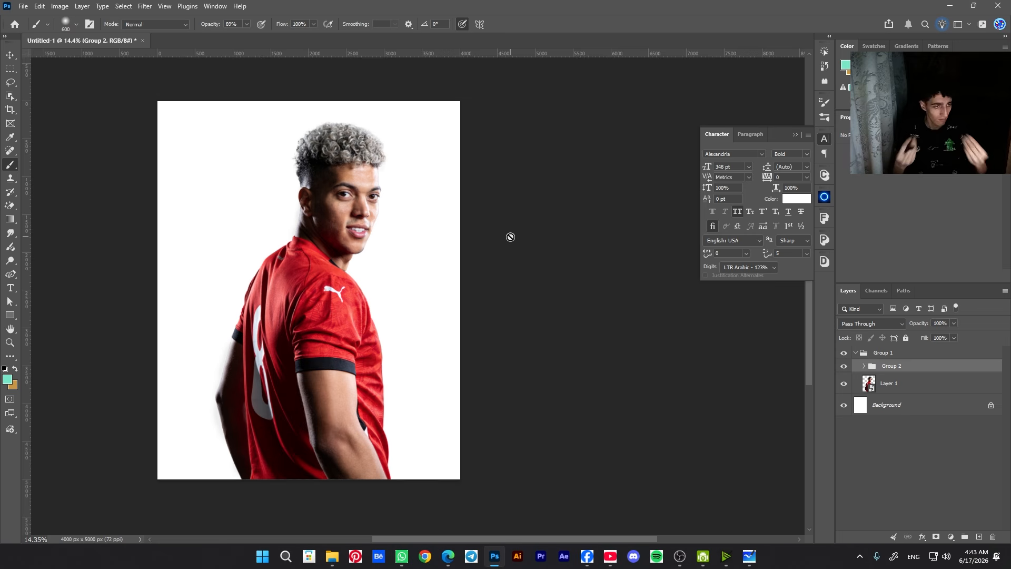
- Add a Curves adjustment with lowered highlights and midtones, invert its mask to black, and clip it to the portrait layer beneath the group
click(919, 389)
click(908, 369)
click(949, 536)
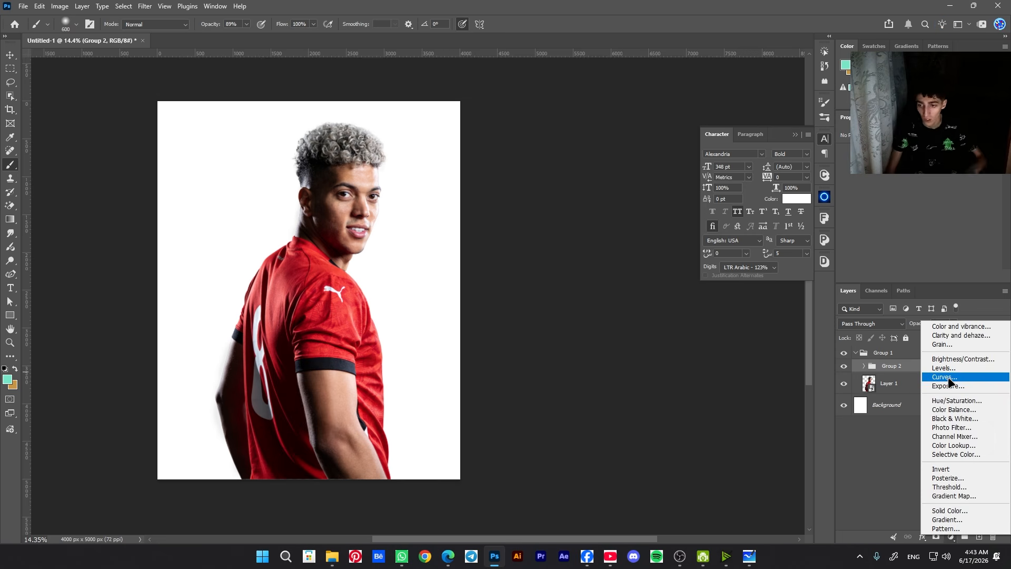
click(944, 376)
drag(971, 181, 972, 195)
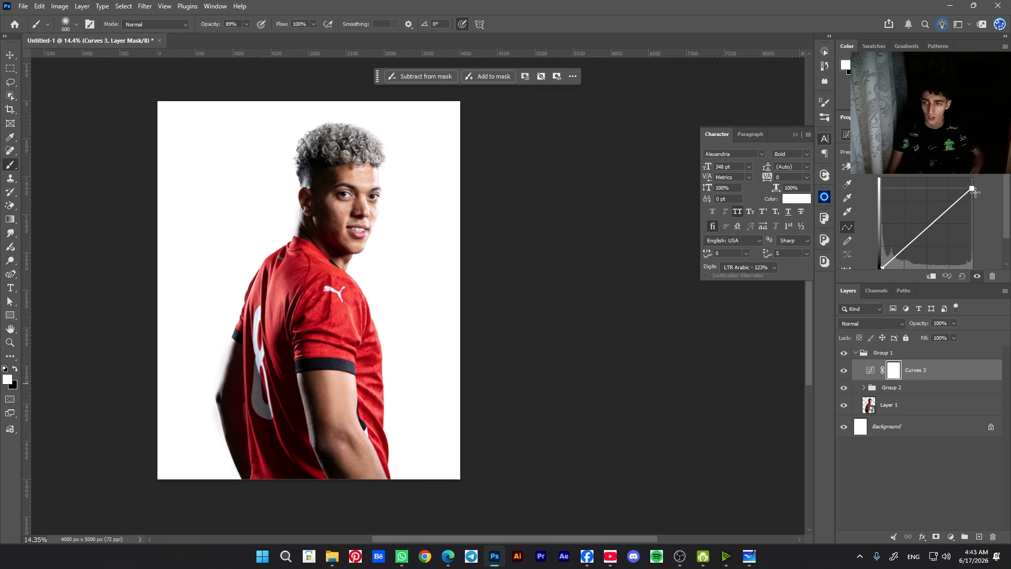
drag(917, 243, 920, 244)
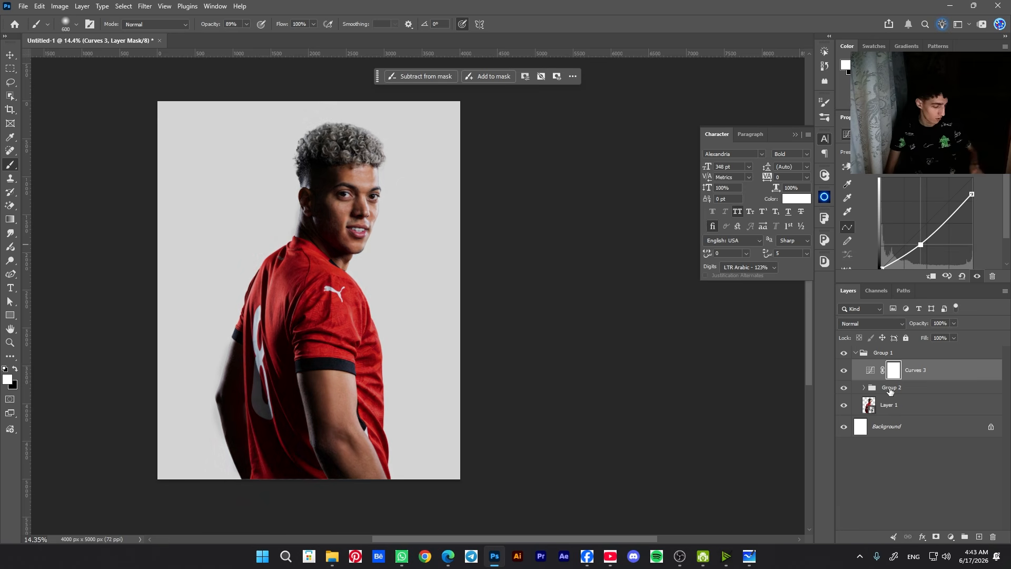
key(ctrl+i)
drag(916, 374, 916, 394)
alt+click(916, 394)
- Paint white on the Curves 3 mask to deepen the shadows on the shirt's sleeve, folds and side, using brush sizes from 500 down to 250 px
scroll(331, 311, up, 2)
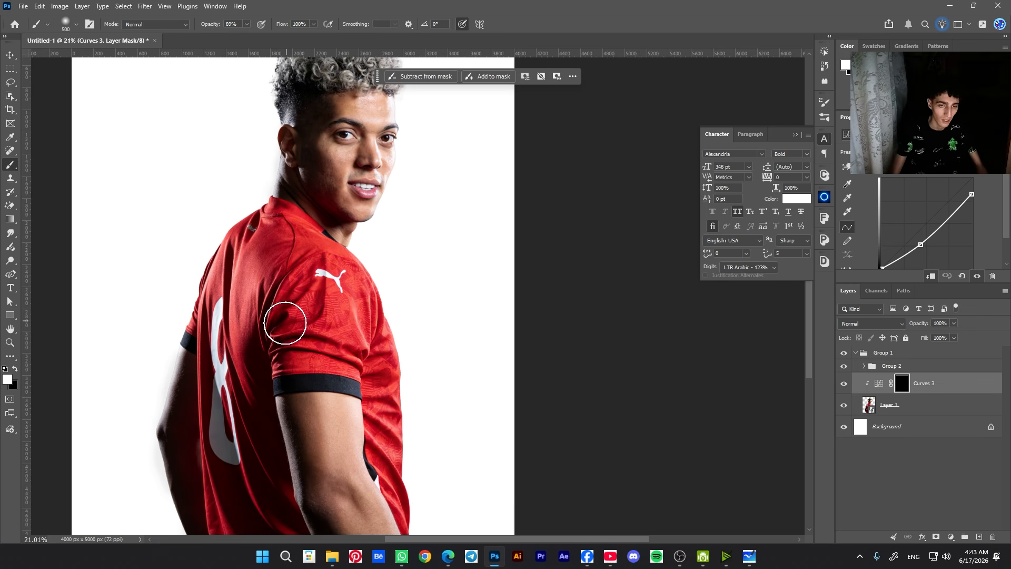
key(bracketleft)
mouse_move(293, 322)
mouse_down()
mouse_move(292, 293)
mouse_move(305, 339)
mouse_move(278, 345)
mouse_move(236, 492)
mouse_move(267, 522)
mouse_move(254, 425)
mouse_up()
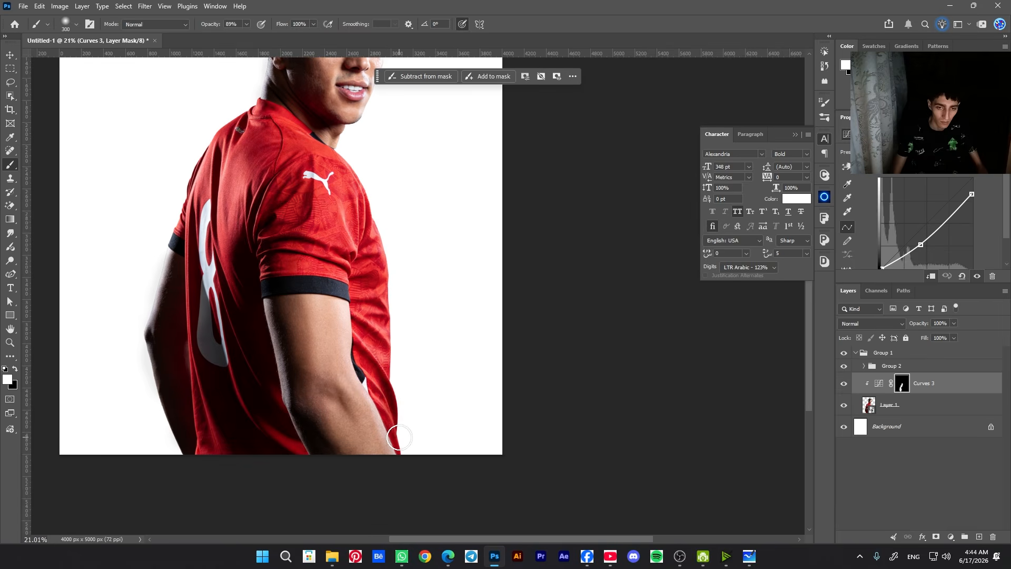
key(bracketright)
key(bracketleft)
key(bracketleft)
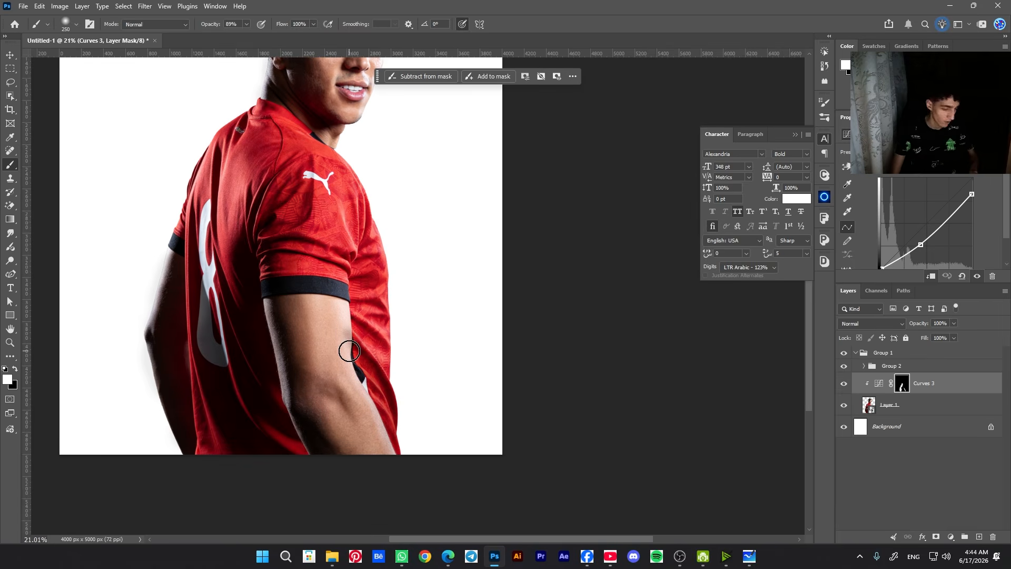
key(x)
key(x)
key(bracketright)
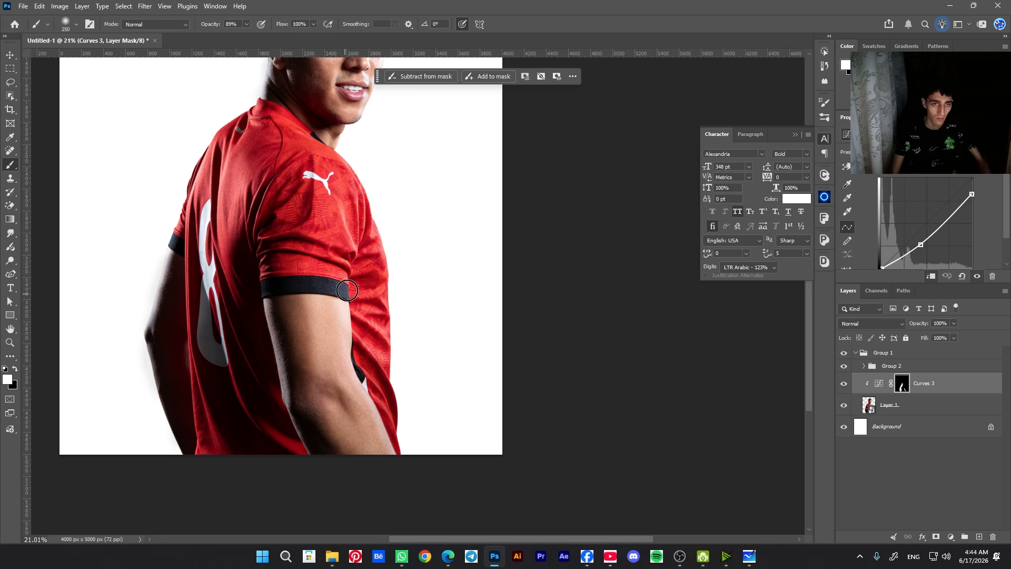
key(bracketleft)
key(bracketleft)
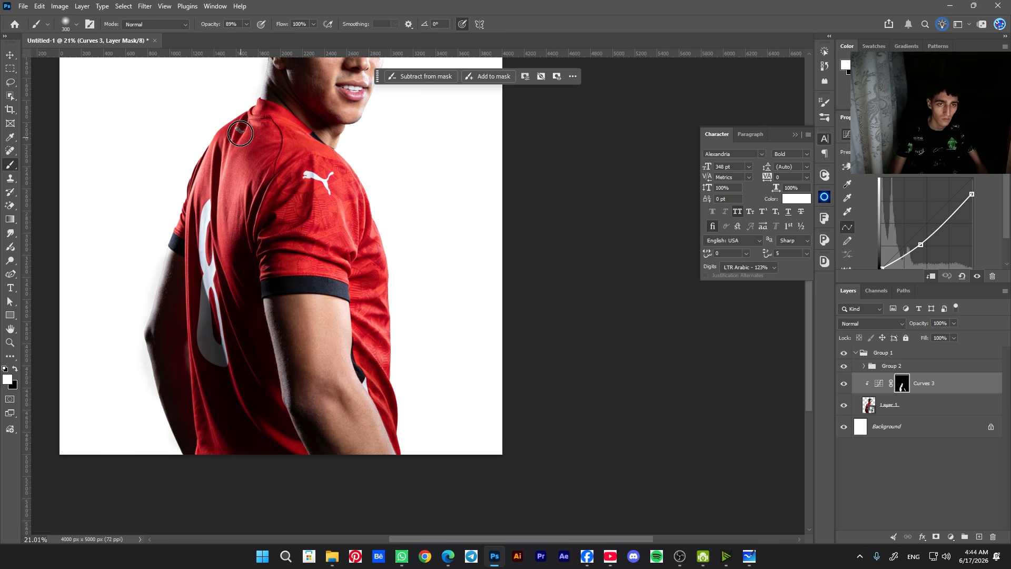
- Darken the vertical fold between the collar and the shirt number with a 300 px brush, and enlarge the brush to 600 px
mouse_move(240, 136)
mouse_down()
mouse_move(230, 147)
mouse_move(226, 208)
mouse_move(221, 179)
mouse_move(215, 199)
mouse_up()
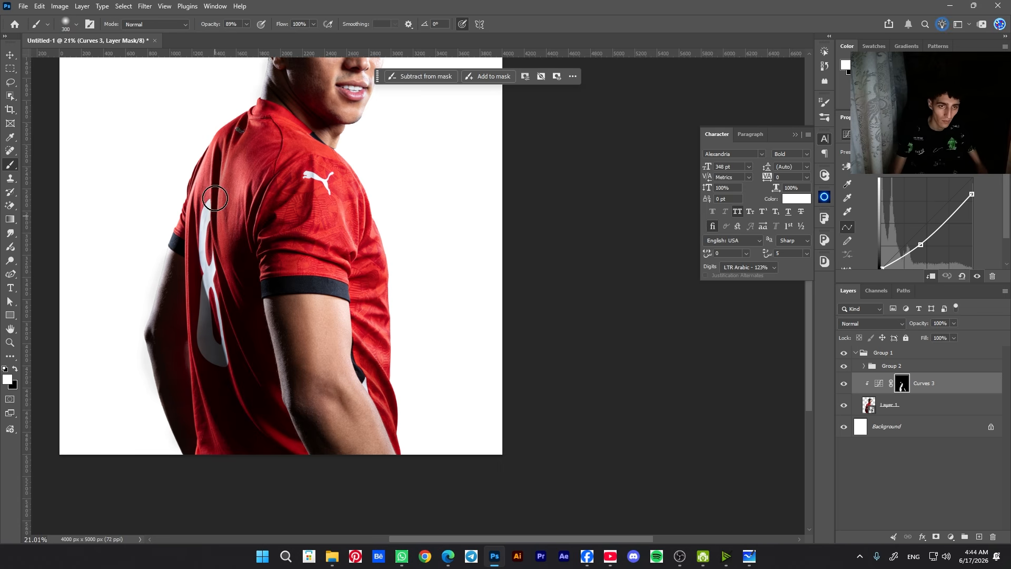
key(bracketright)
key(bracketright)
key(bracketright)
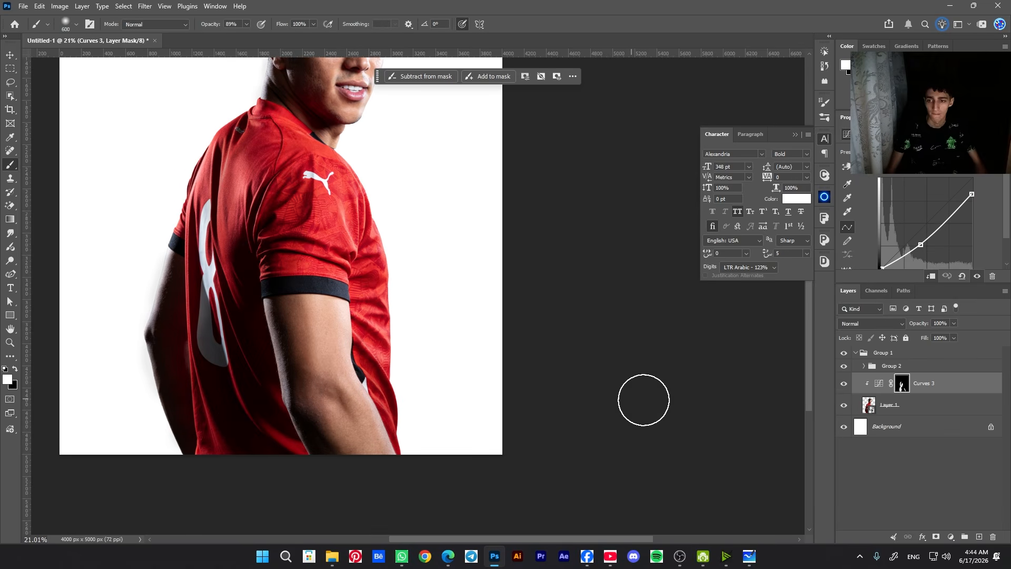
- Compare the shirt with and without the Curves 3 darkening by toggling its visibility
click(844, 384)
click(844, 384)
click(845, 383)
click(845, 384)
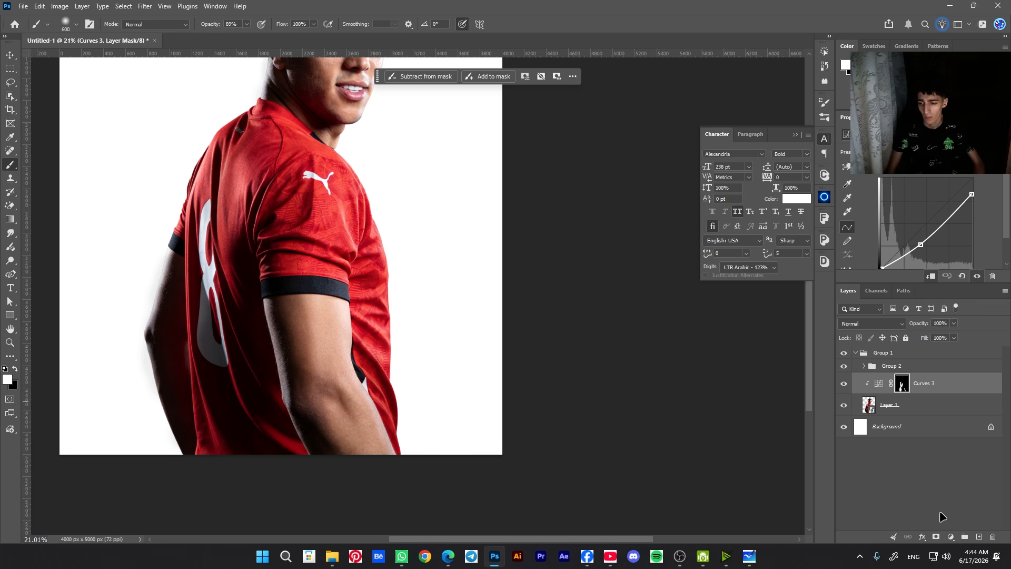
- Add another Curves adjustment above Curves 3, pulling the white point slightly inward and fine-tuning the midtones to brighten the image
click(950, 536)
click(895, 361)
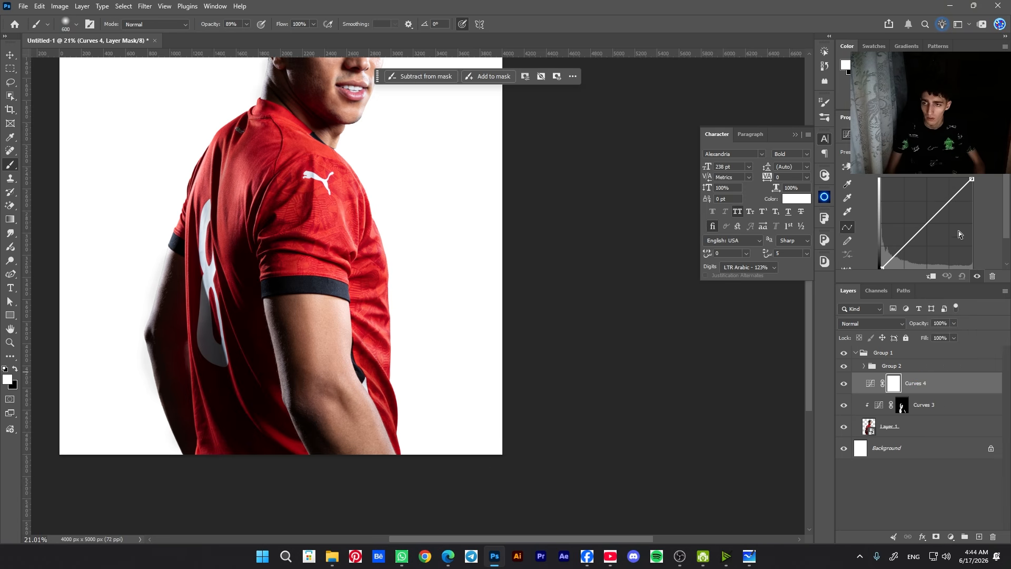
drag(970, 182, 961, 179)
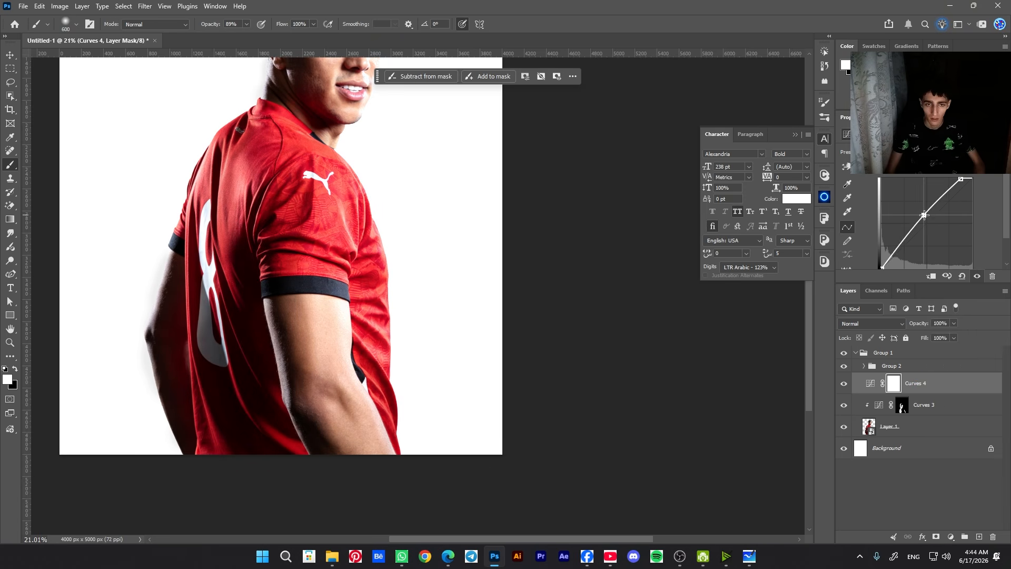
click(925, 216)
drag(926, 217, 927, 219)
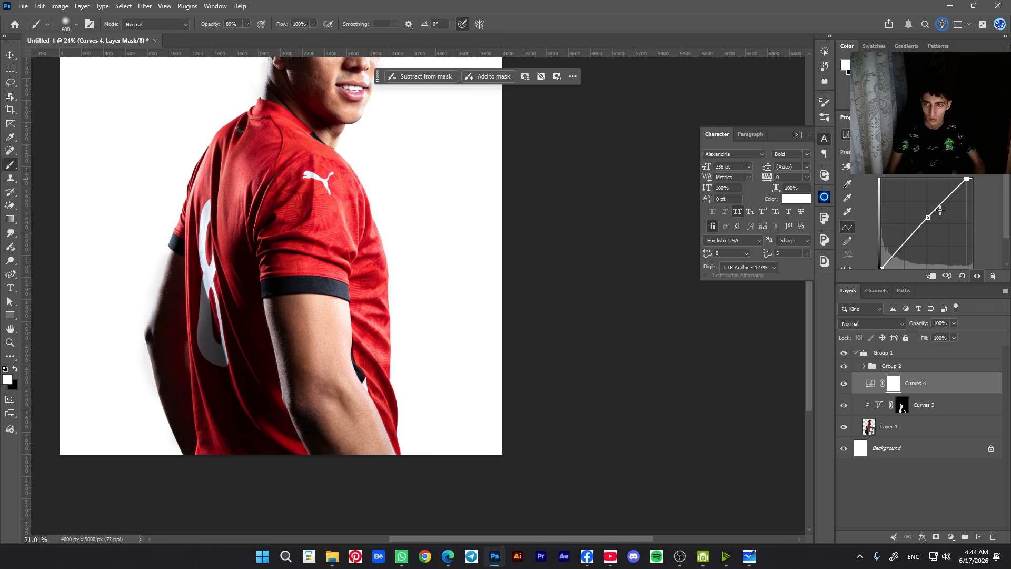
mouse_move(928, 217)
mouse_down()
mouse_move(924, 204)
mouse_move(932, 216)
mouse_up()
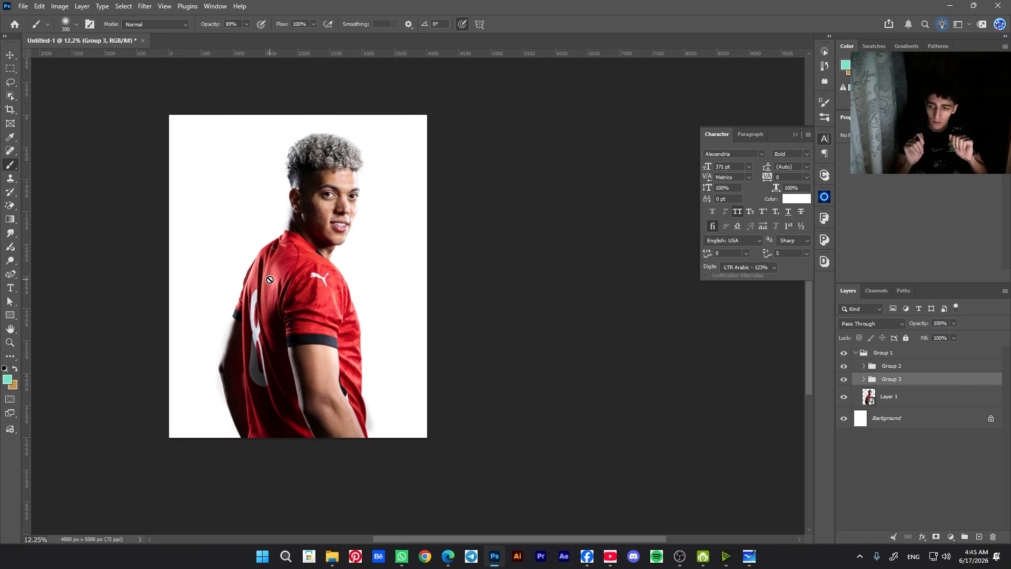
- Convert Group 2, Group 3 and the portrait layer together into one smart object
scroll(363, 211, up, 10)
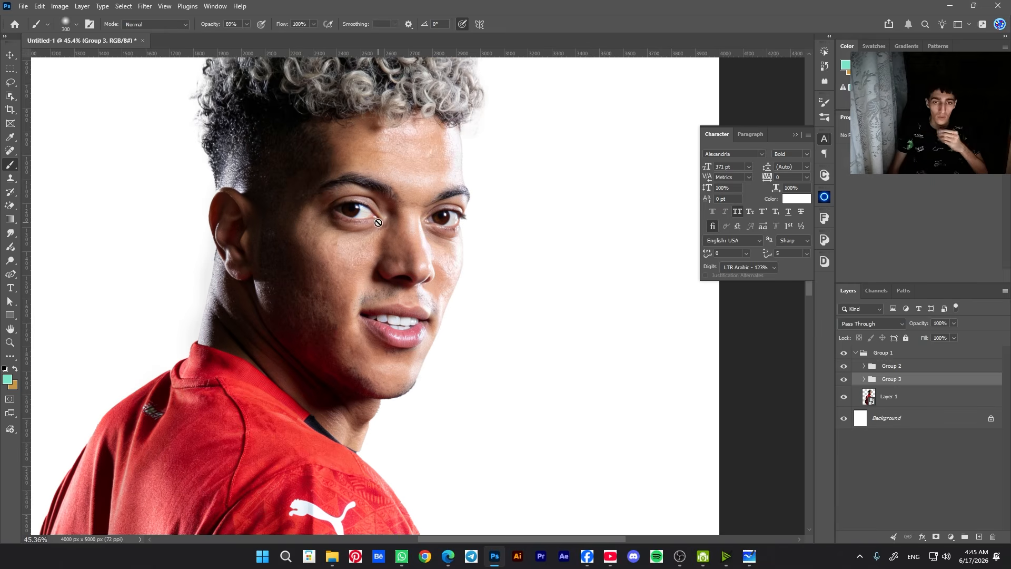
click(895, 367)
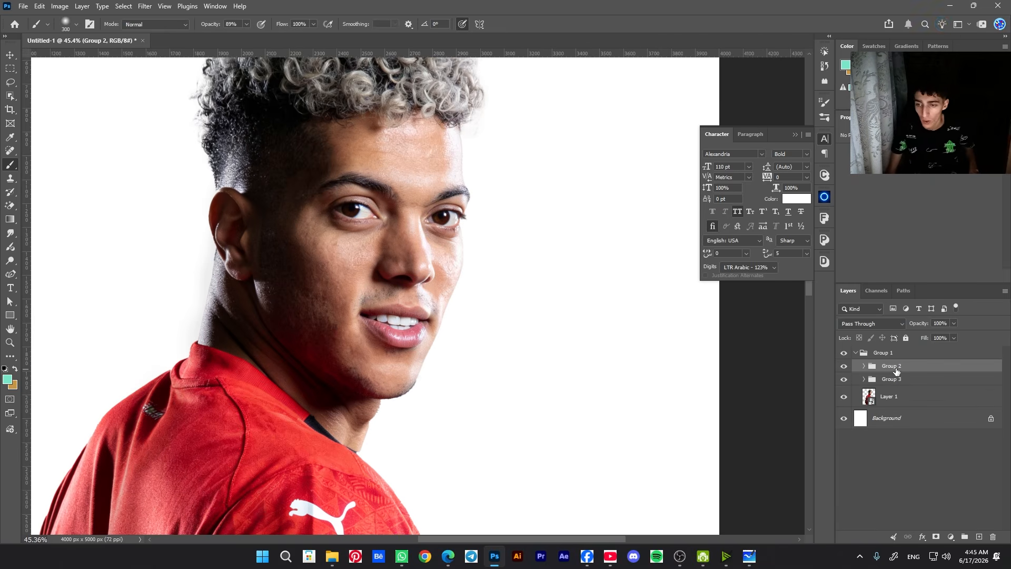
shift+click(899, 402)
right_click(899, 401)
click(953, 343)
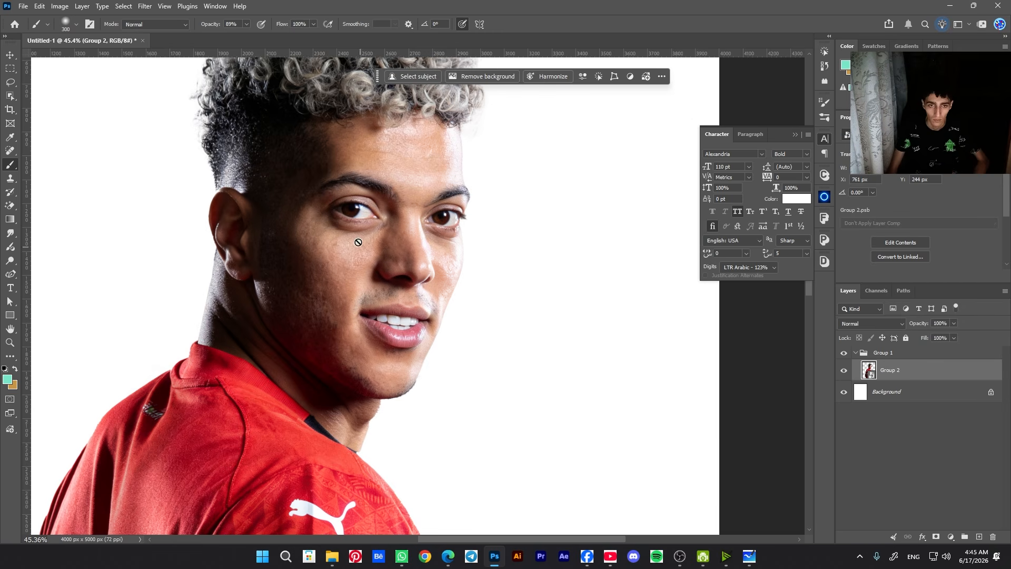
- Open the contents of the new smart object and, inside it, the contents of the nested Layer 1 smart object
scroll(357, 244, down, 4)
scroll(356, 253, up, 1)
double_click(870, 374)
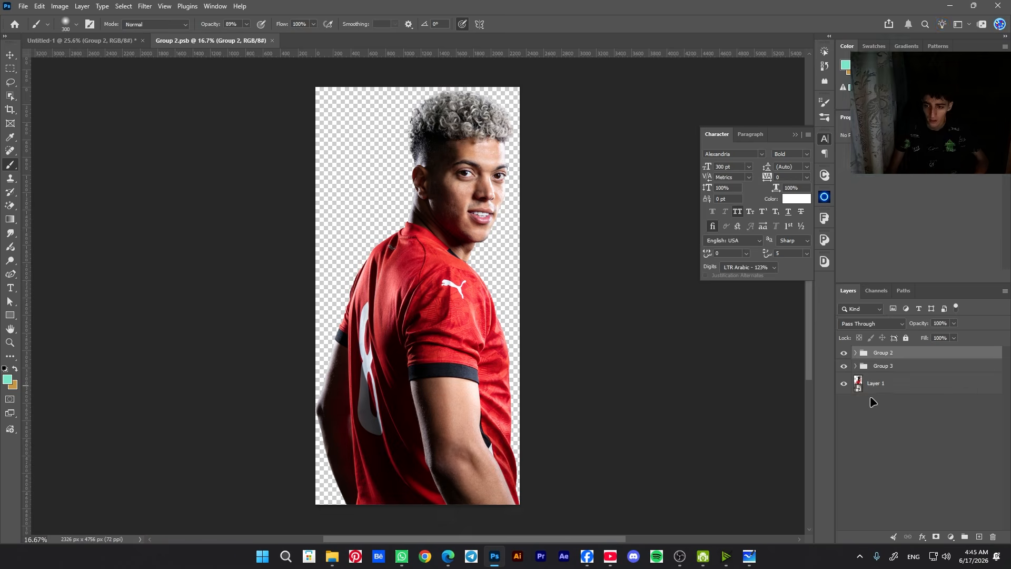
double_click(859, 386)
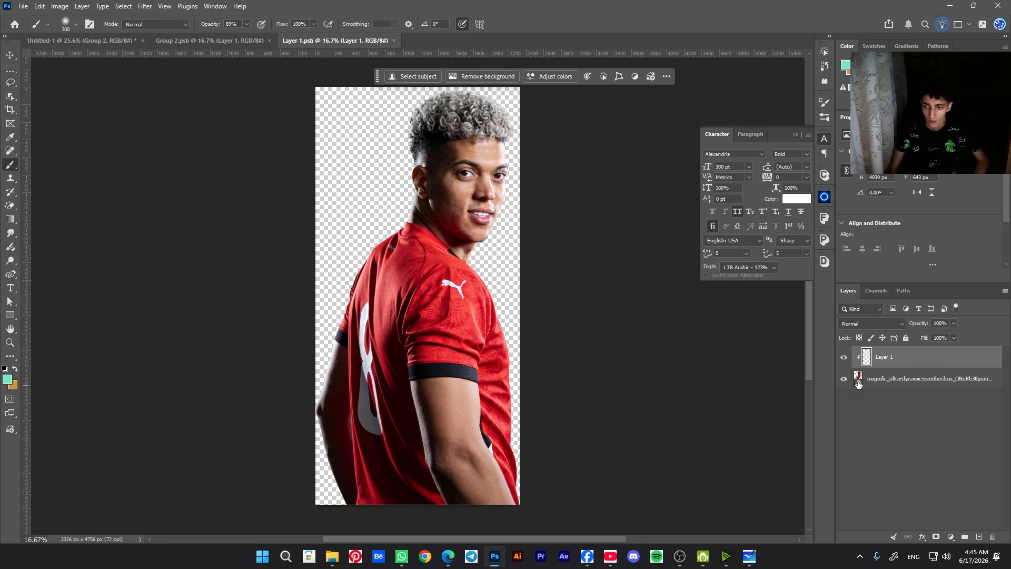
click(903, 380)
key(ctrl+j)
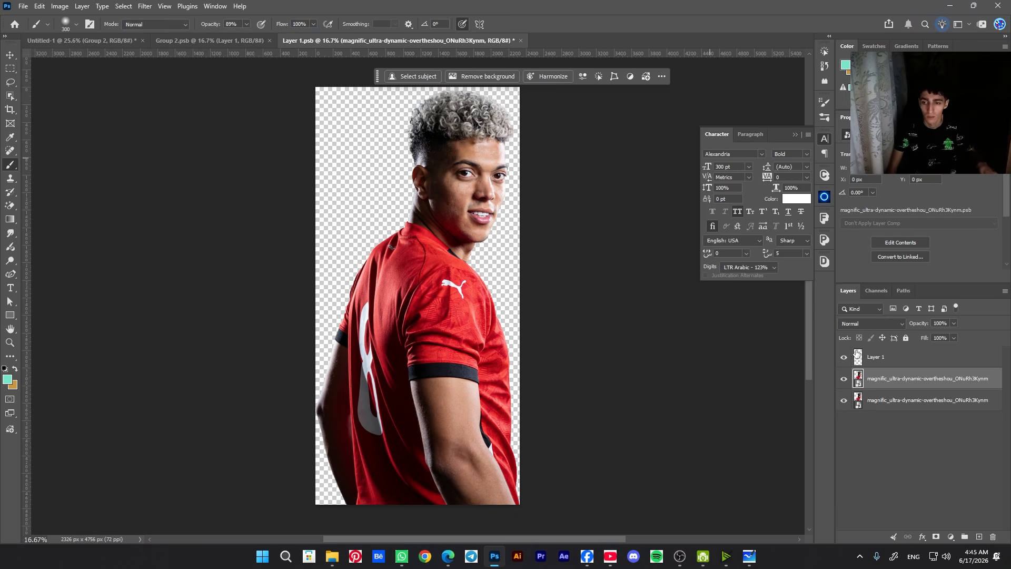
key(ctrl+z)
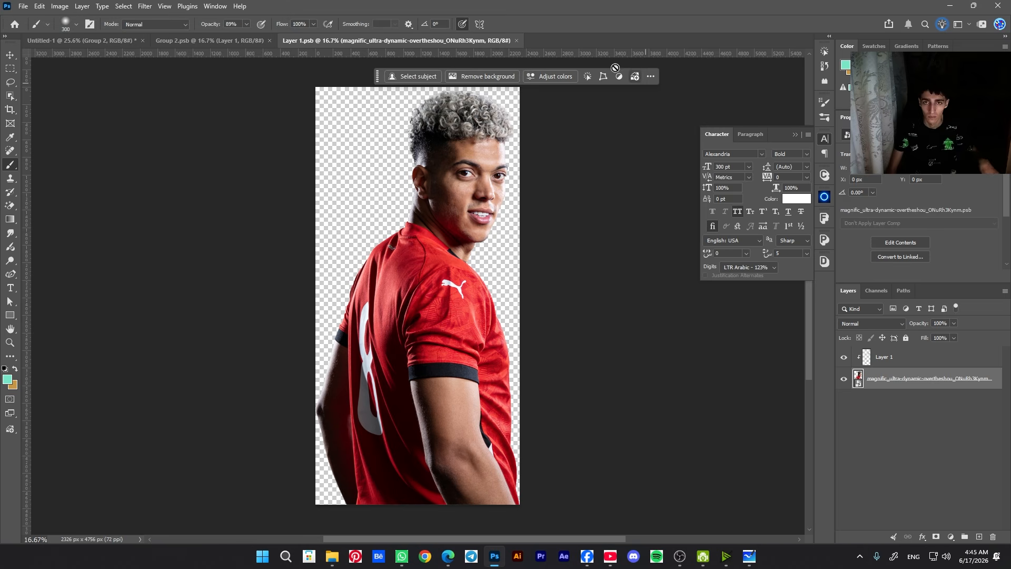
- Close both smart object documents and paste the original portrait above Group 2 in the main document
click(516, 40)
click(269, 40)
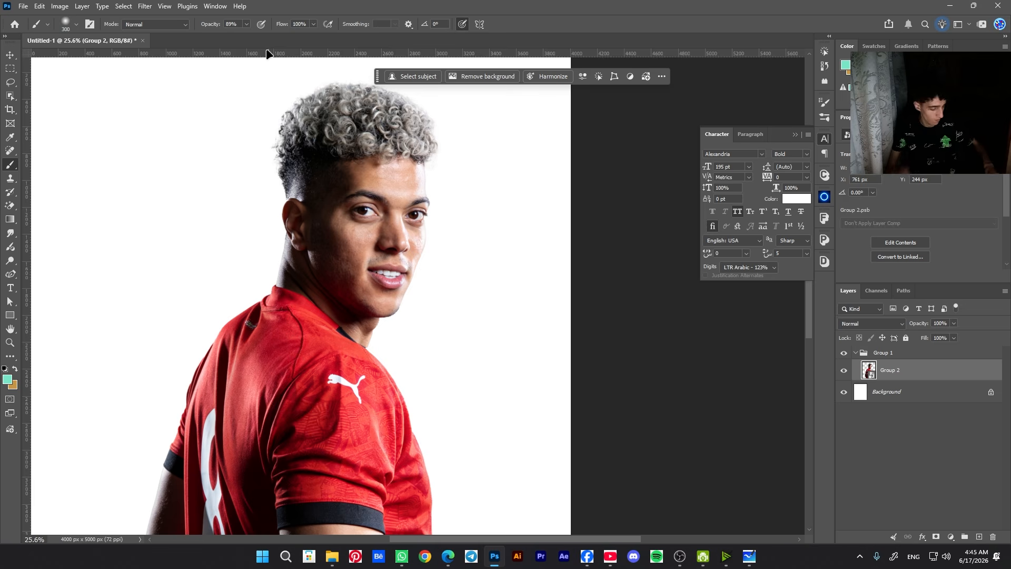
key(ctrl+v)
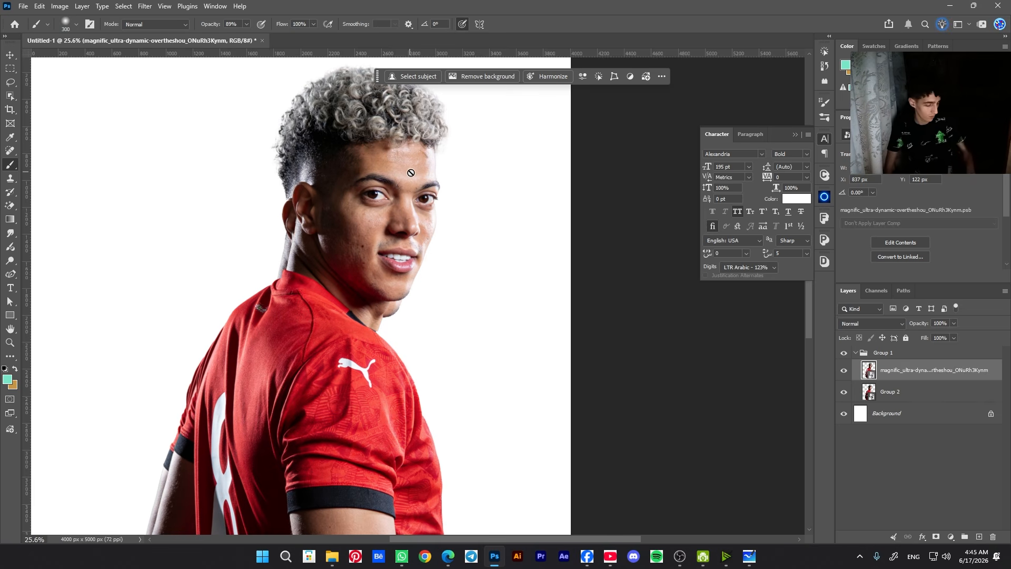
- Line the pasted original portrait up with the retouched figure and move its layer below Group 2, outside Group 1
key(ctrl+t)
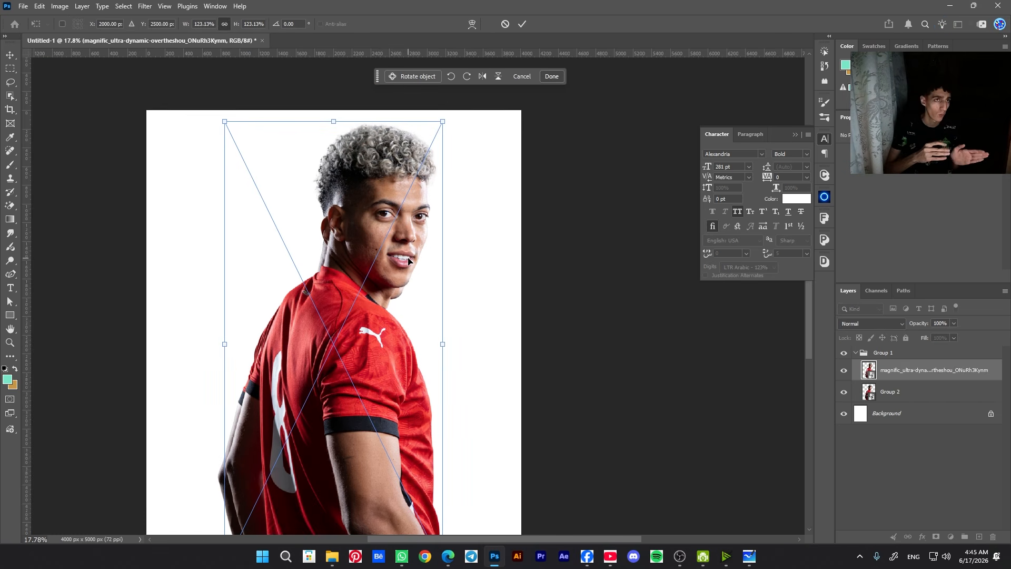
scroll(408, 260, down, 3)
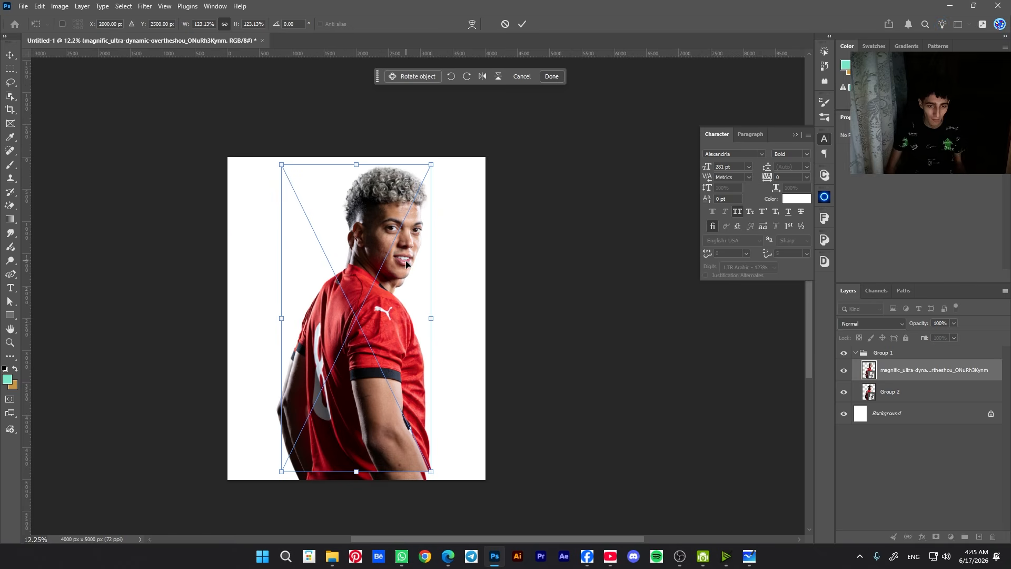
drag(408, 261, 406, 281)
drag(388, 357, 383, 364)
drag(906, 371, 886, 405)
scroll(353, 276, down, 2)
scroll(360, 311, up, 5)
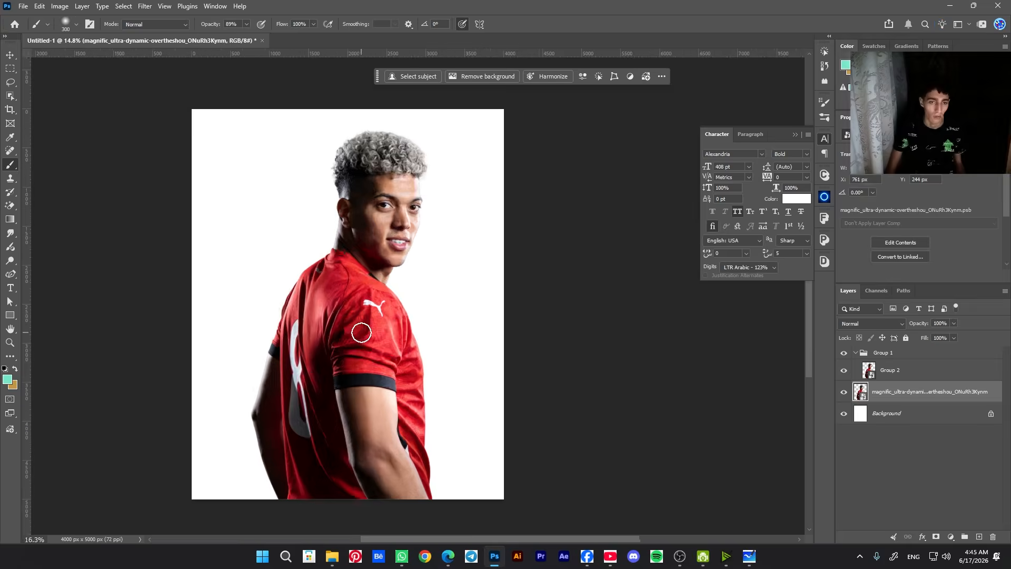
scroll(402, 327, down, 1)
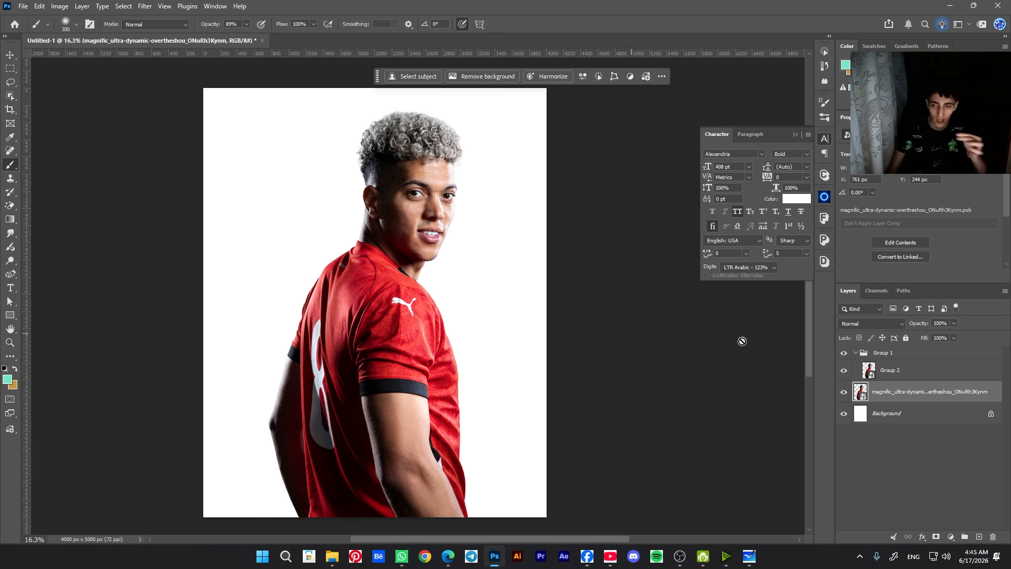
- Compare the retouched portrait with the original by toggling Group 2's visibility
click(843, 372)
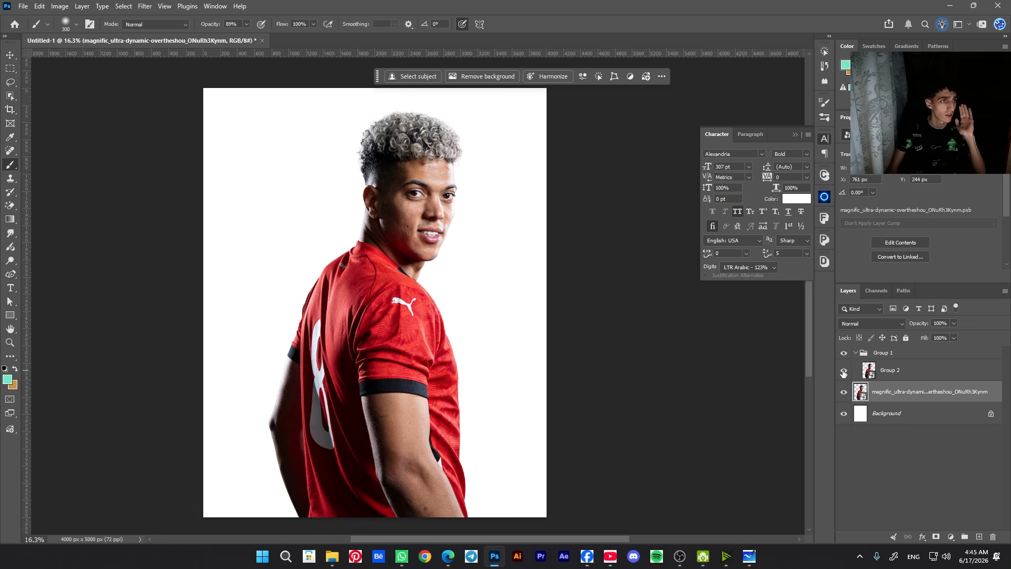
click(843, 372)
click(843, 372)
click(843, 371)
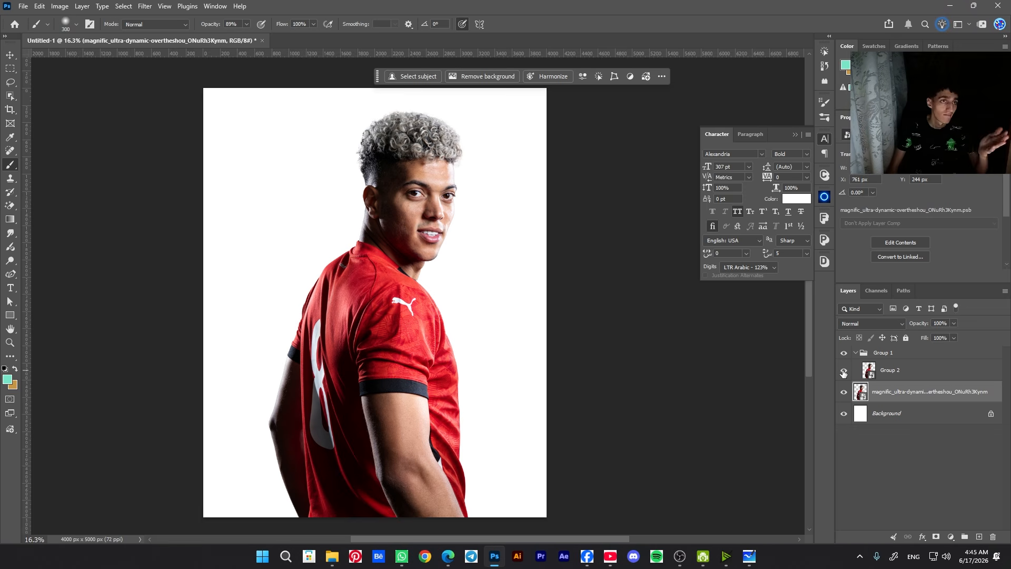
- Open the Camera Raw Filter on Group 2 and apply the adaptive Enhance Portrait preset, raising its amount above the default
click(902, 375)
click(145, 6)
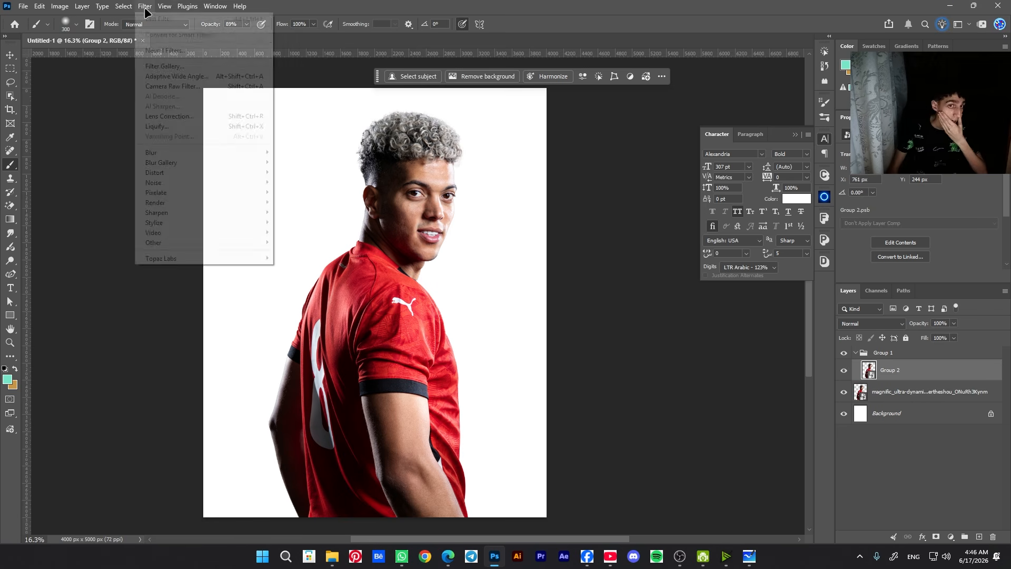
click(198, 86)
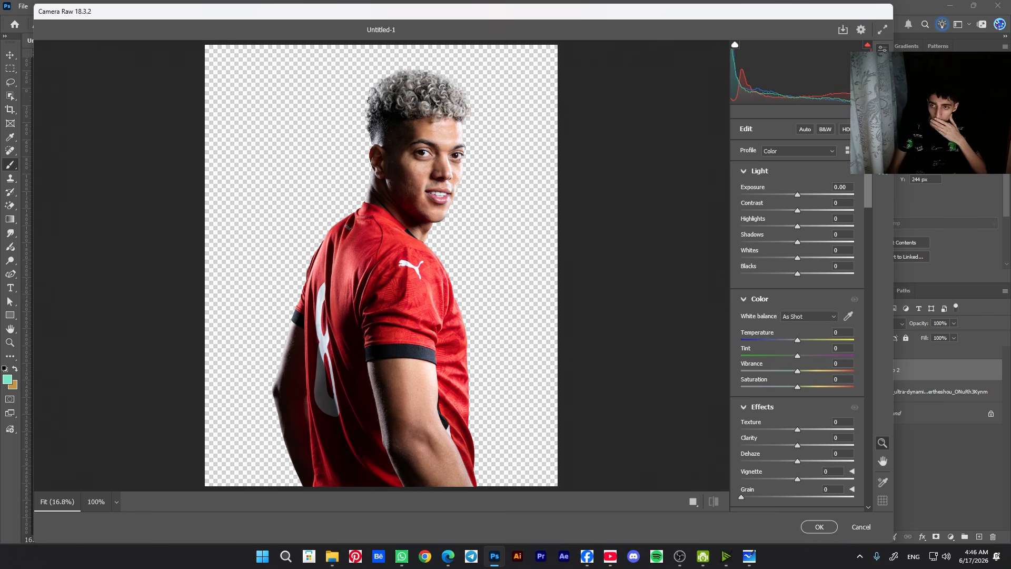
click(882, 151)
drag(399, 86, 515, 296)
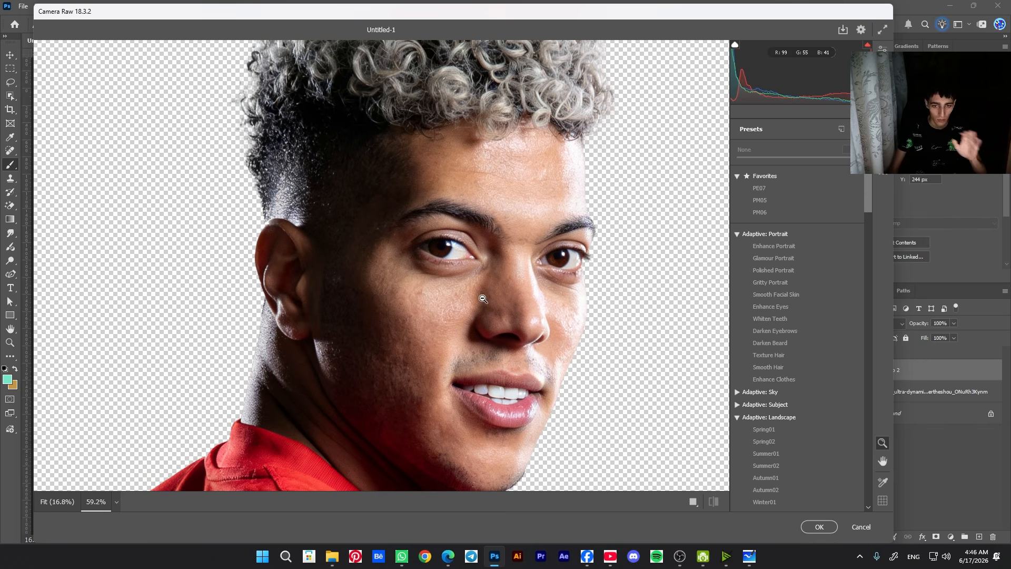
click(783, 246)
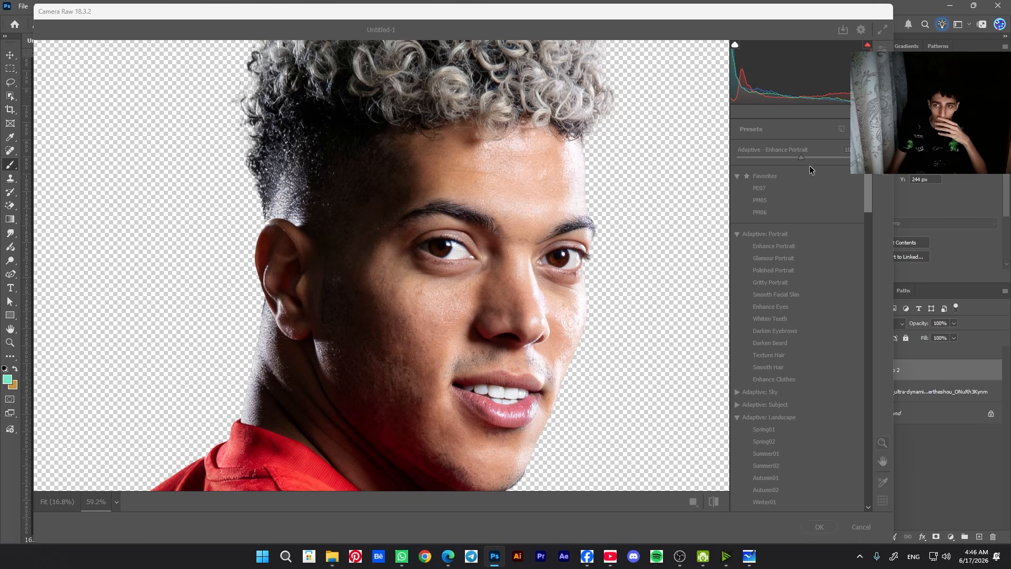
drag(801, 158, 718, 165)
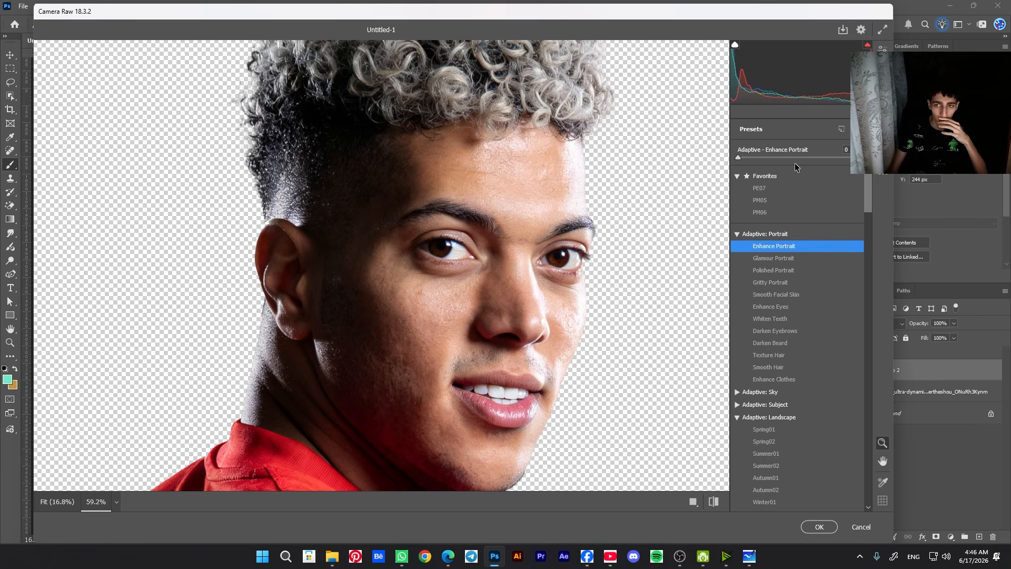
click(819, 159)
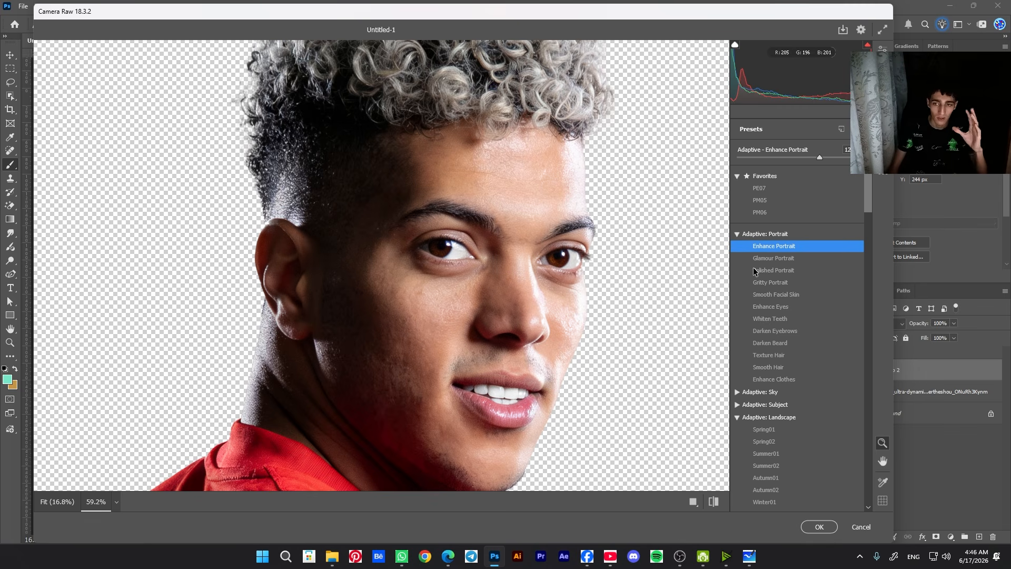
- Apply the adaptive Whiten Teeth preset at 67, commit the filter and convert Group 2 into a new smart object
click(771, 320)
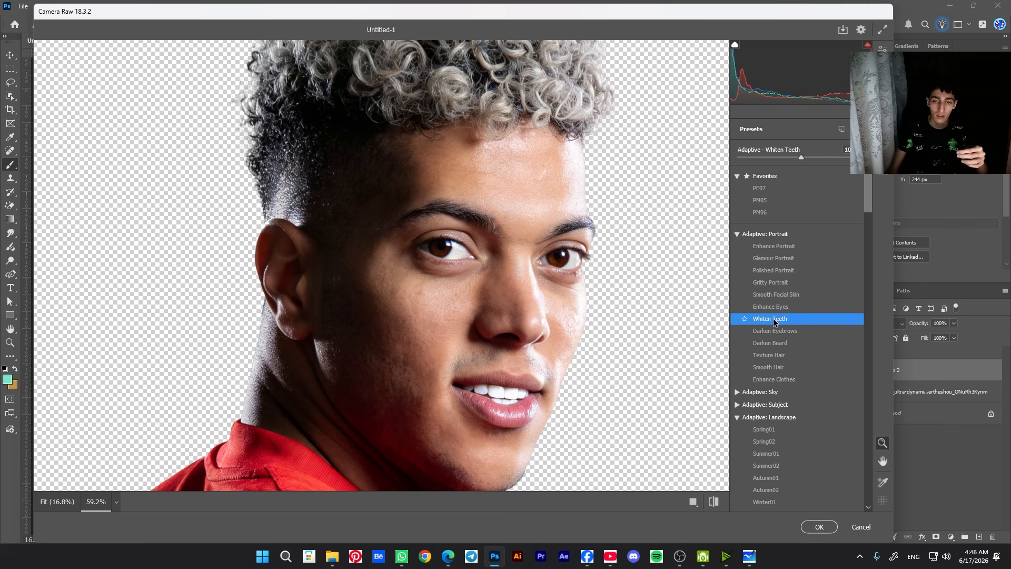
click(781, 157)
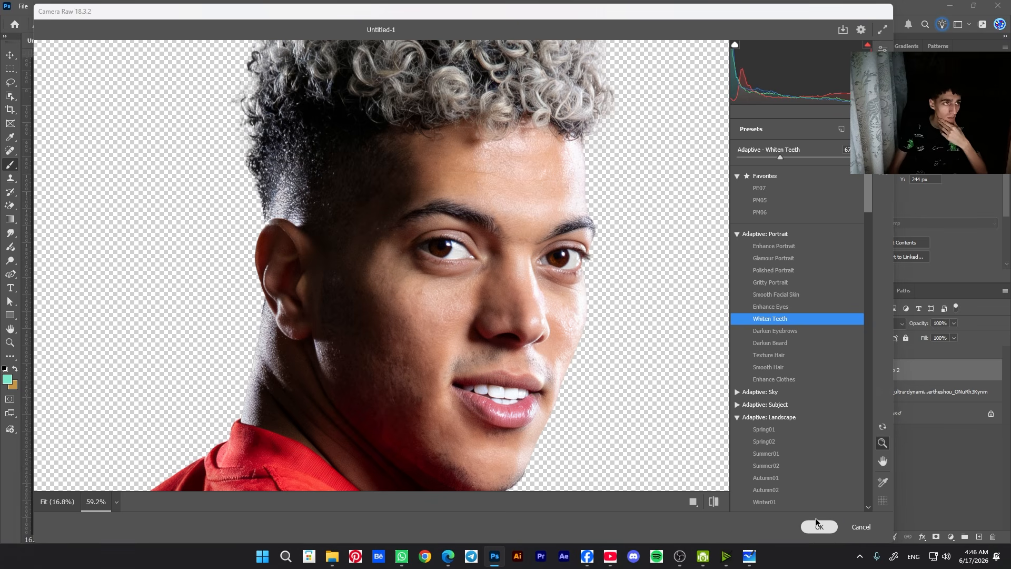
click(816, 524)
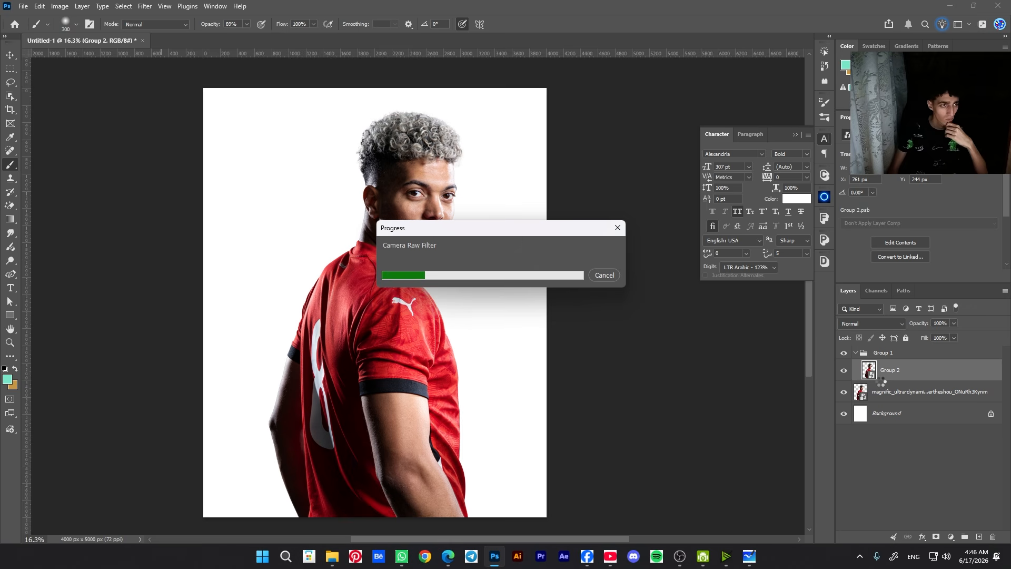
right_click(936, 372)
click(951, 231)
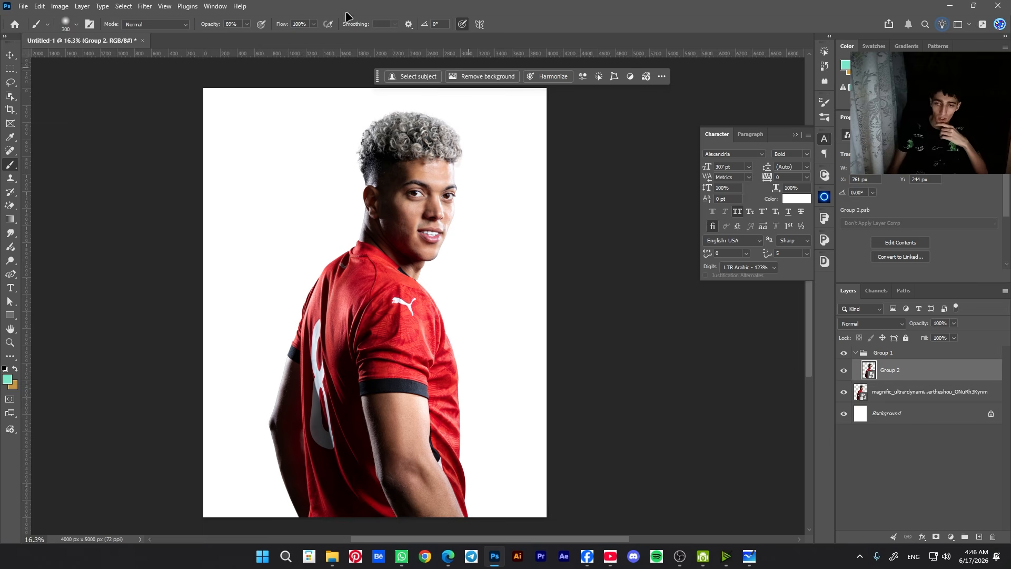
- Reopen the Camera Raw Filter on Group 2 and set Contrast +18, Highlights -6, Shadows -11 and Whites +12
click(146, 5)
click(186, 84)
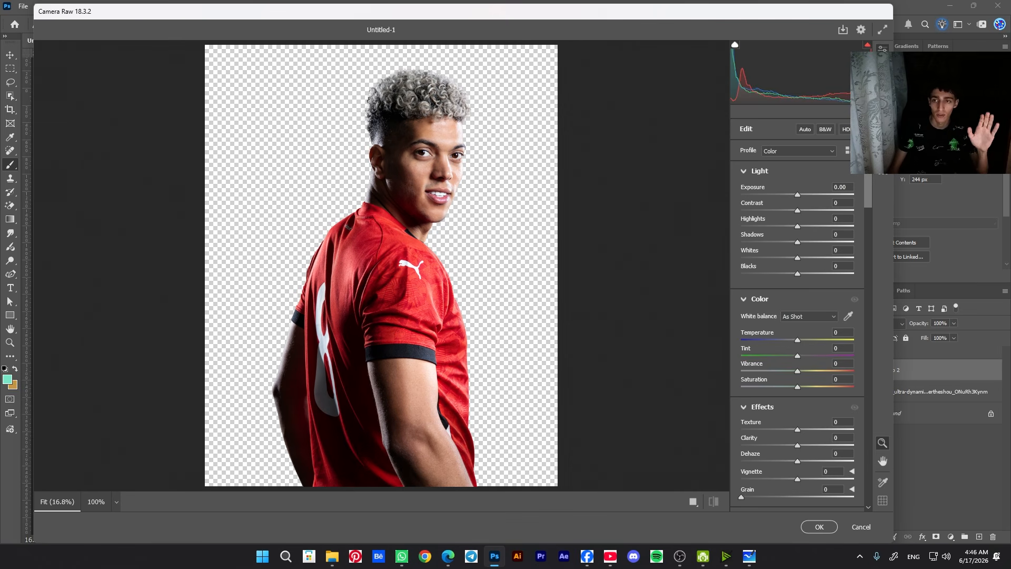
click(882, 152)
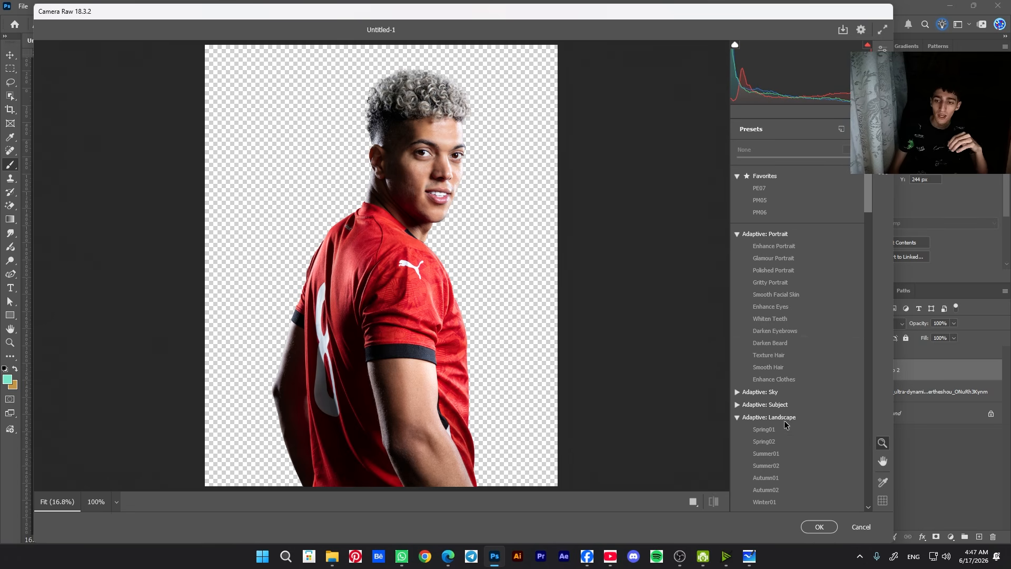
scroll(790, 421, down, 3)
scroll(791, 420, down, 7)
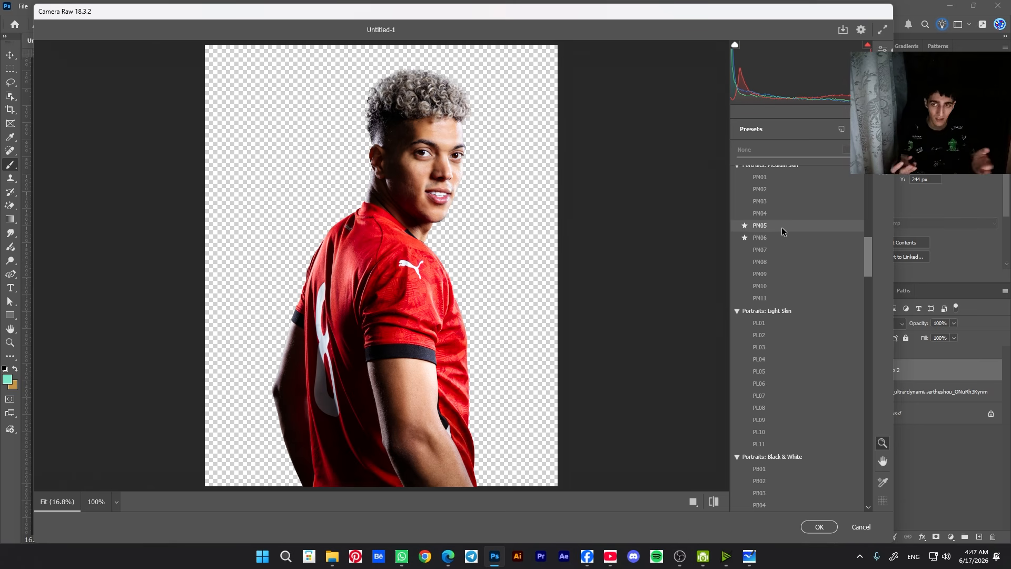
key(e)
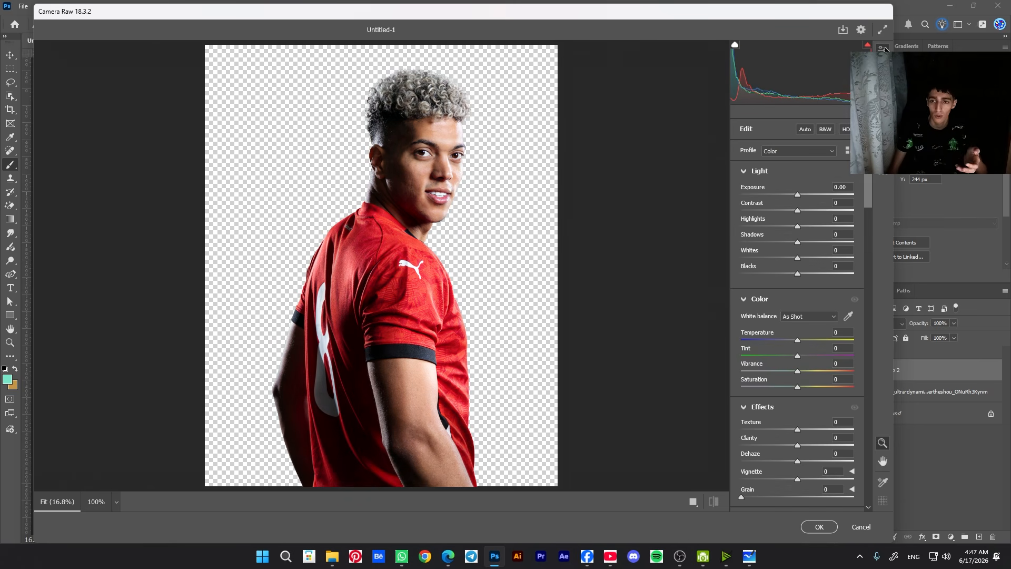
drag(443, 179, 474, 182)
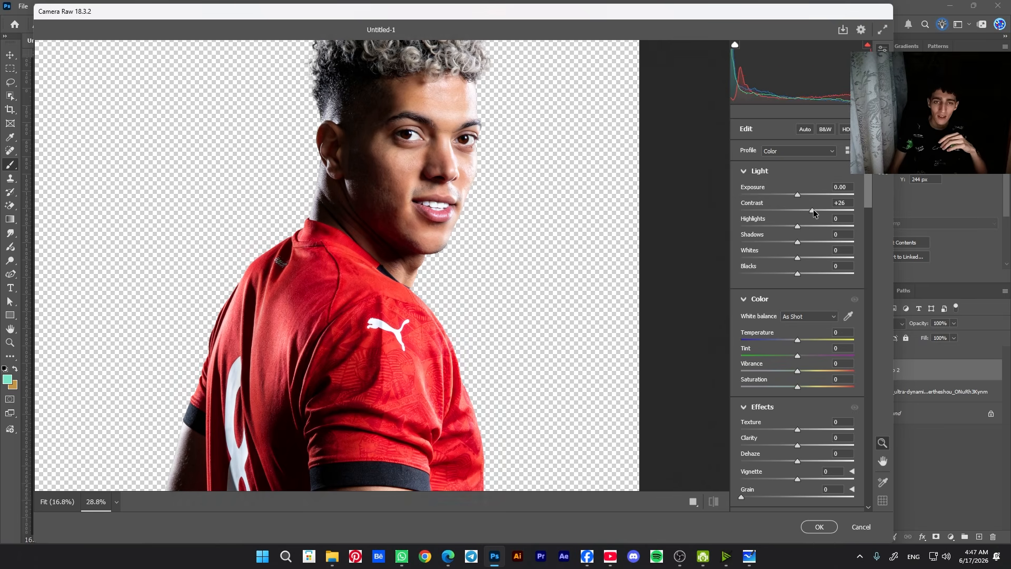
drag(797, 210, 818, 258)
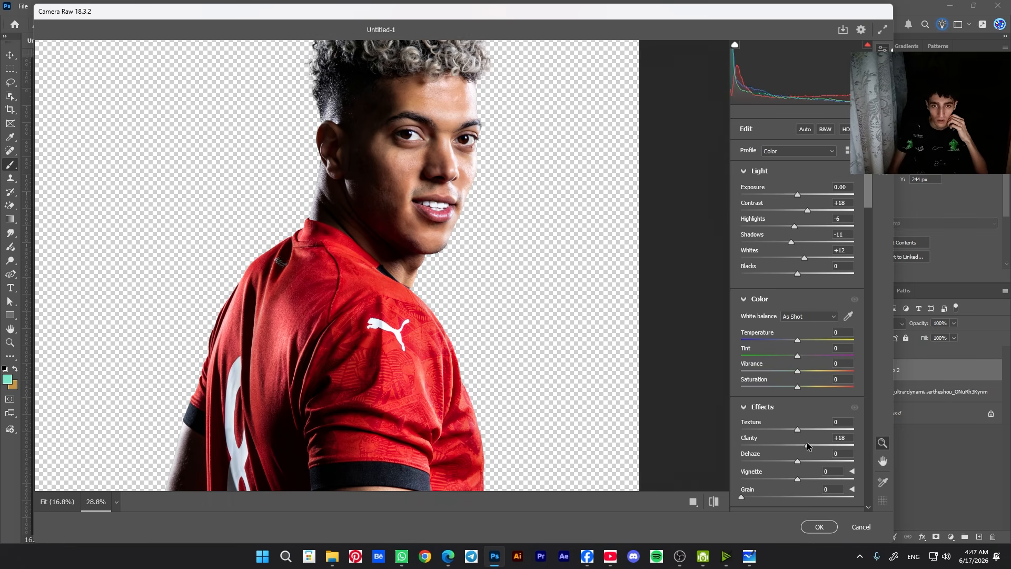
- Set Texture to +4, Clarity to +3, Sharpening to 18 and Noise Reduction to 9
drag(798, 446, 799, 431)
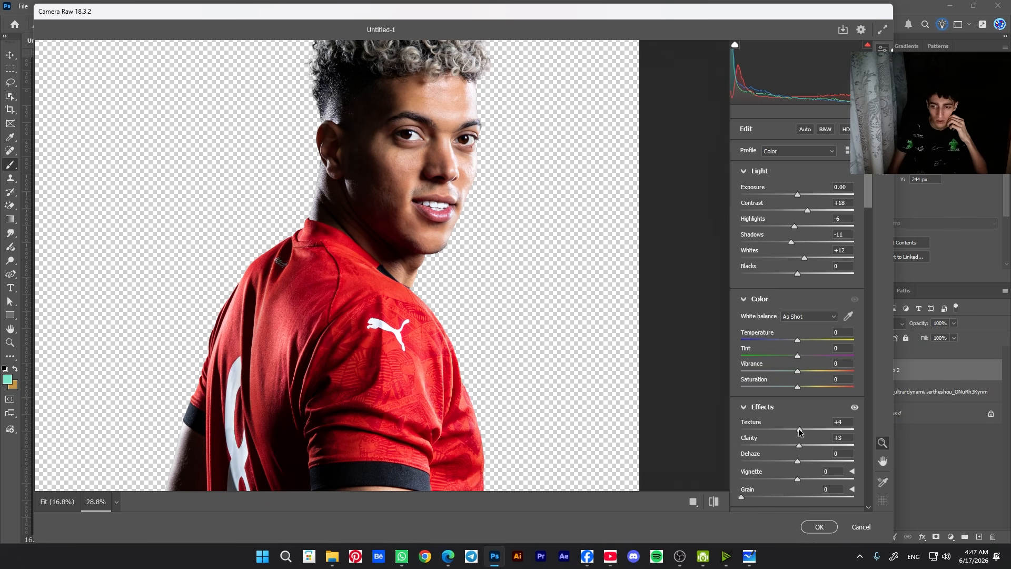
scroll(747, 497, down, 15)
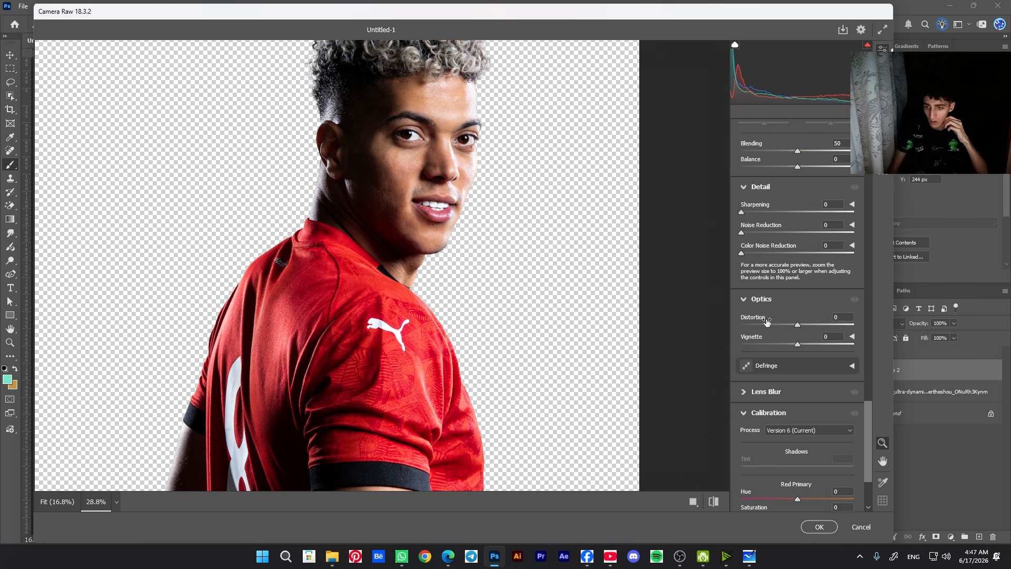
click(755, 212)
click(751, 232)
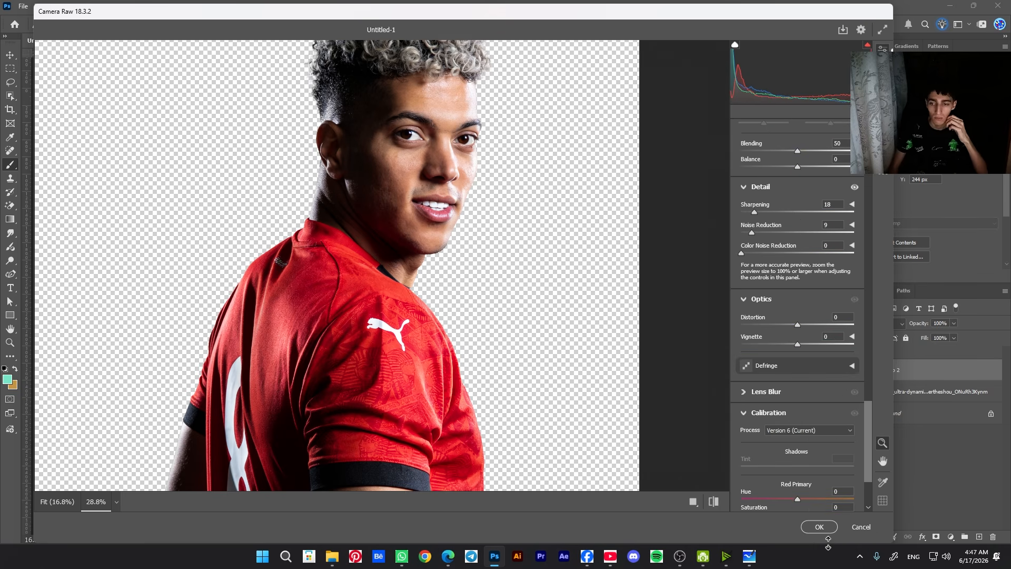
- Raise the Blue Primary saturation to +22 in the calibration settings and commit the Camera Raw Filter
scroll(821, 377, down, 2)
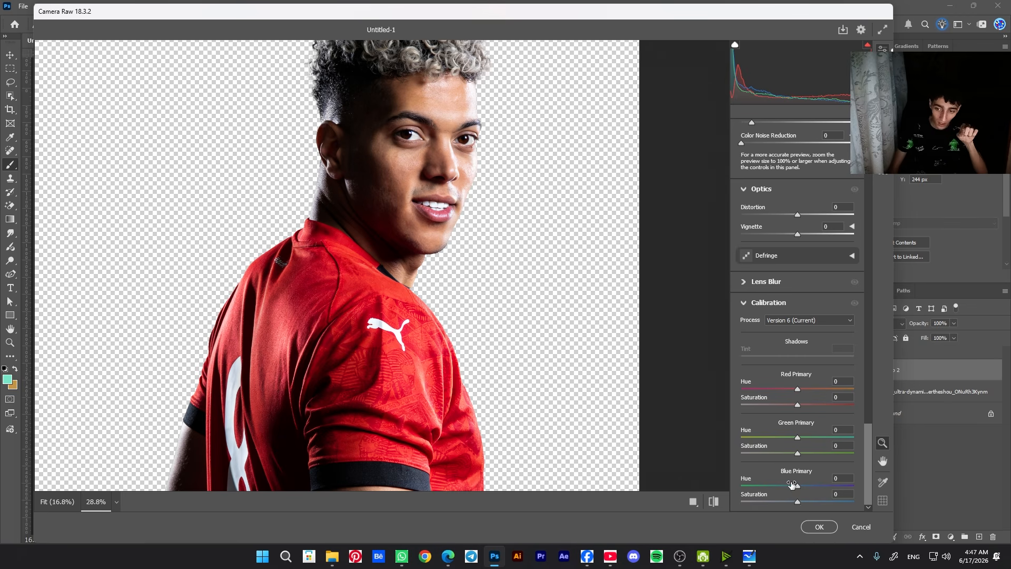
mouse_move(797, 501)
mouse_down()
mouse_move(838, 500)
mouse_move(816, 500)
mouse_move(809, 482)
mouse_move(785, 490)
mouse_move(810, 503)
mouse_up()
text(0)
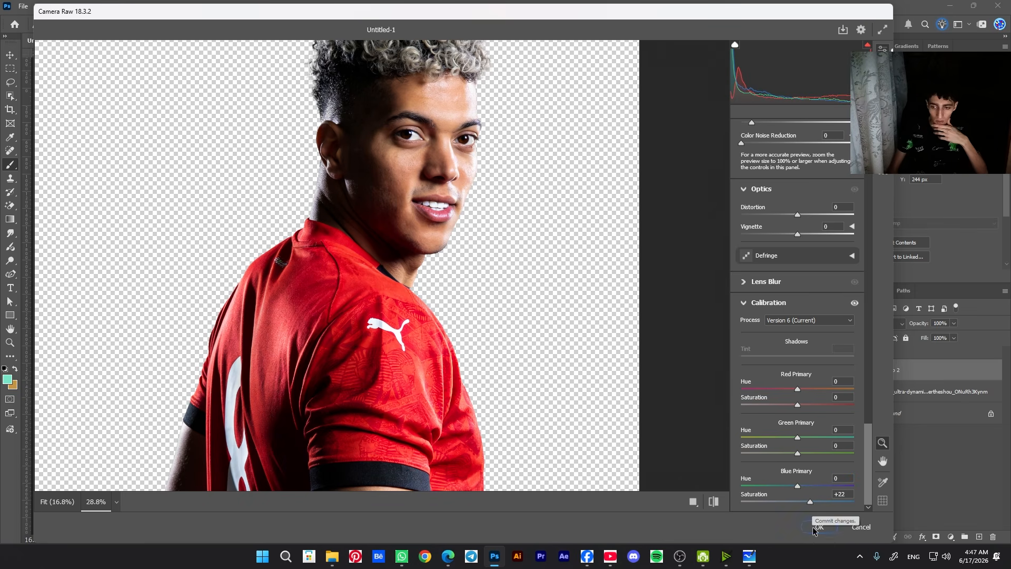
click(818, 527)
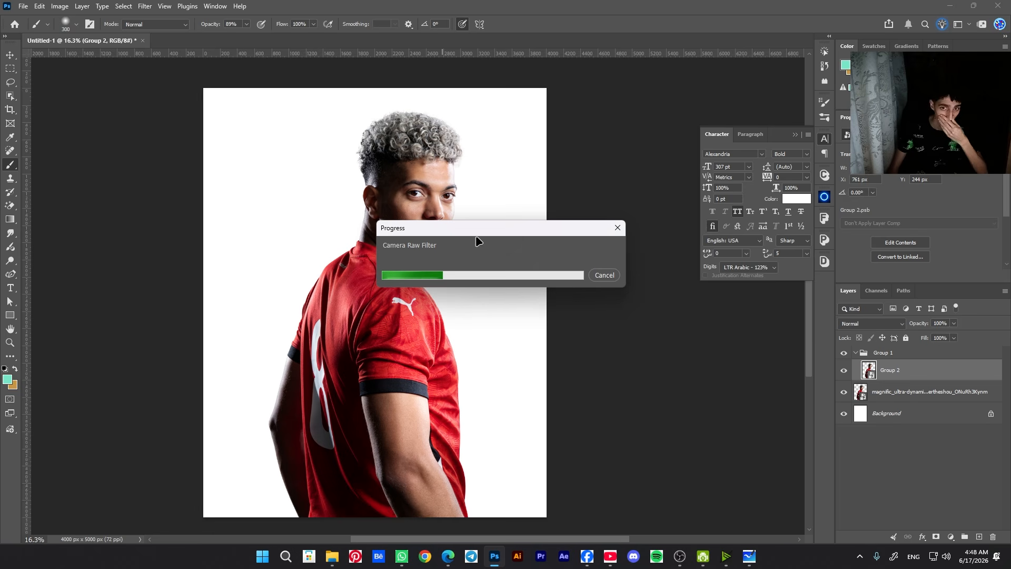
- Inspect the filtered face up close and compare it with the original by toggling Group 2's visibility
scroll(433, 197, up, 5)
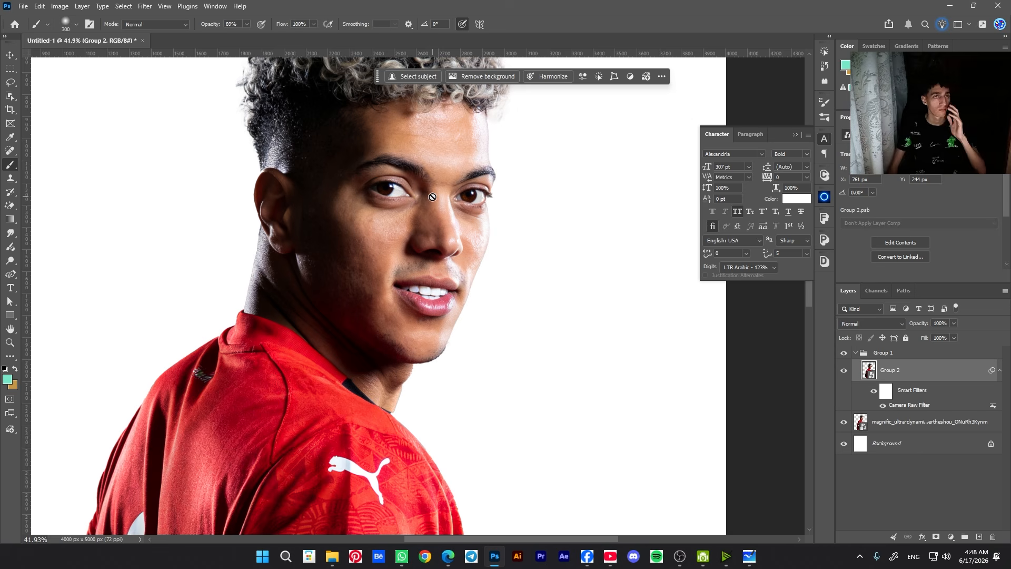
click(843, 370)
scroll(373, 219, down, 4)
scroll(385, 221, up, 1)
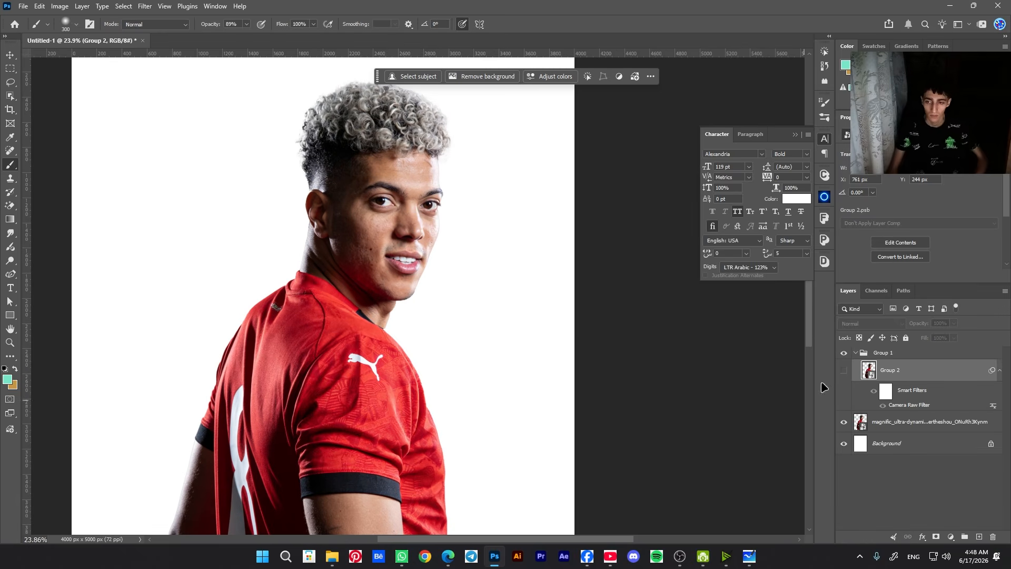
click(842, 370)
- Move Group 2 right of the original portrait, then shift both layers left together so they stand side by side
key(ctrl+t)
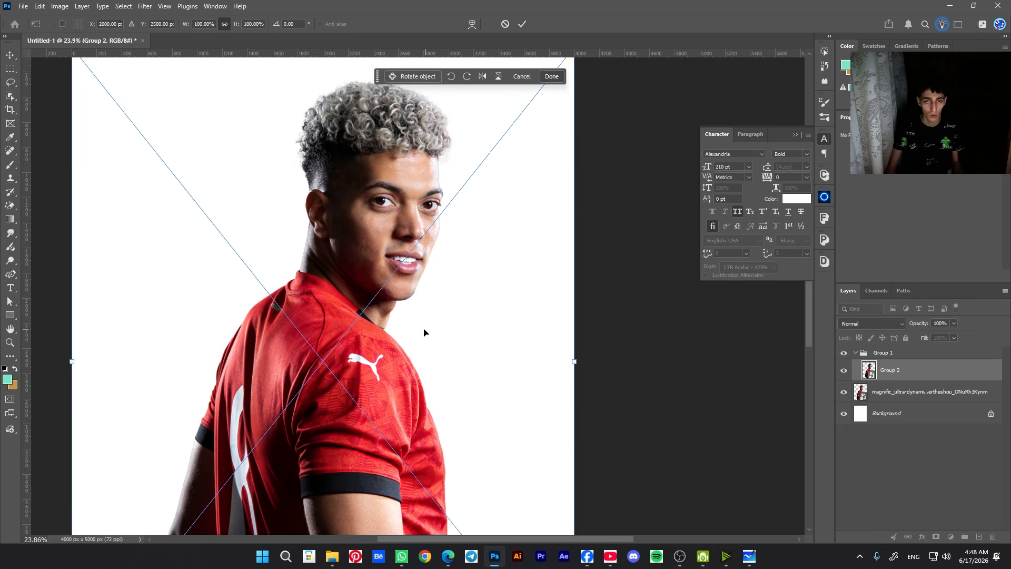
drag(422, 332, 621, 331)
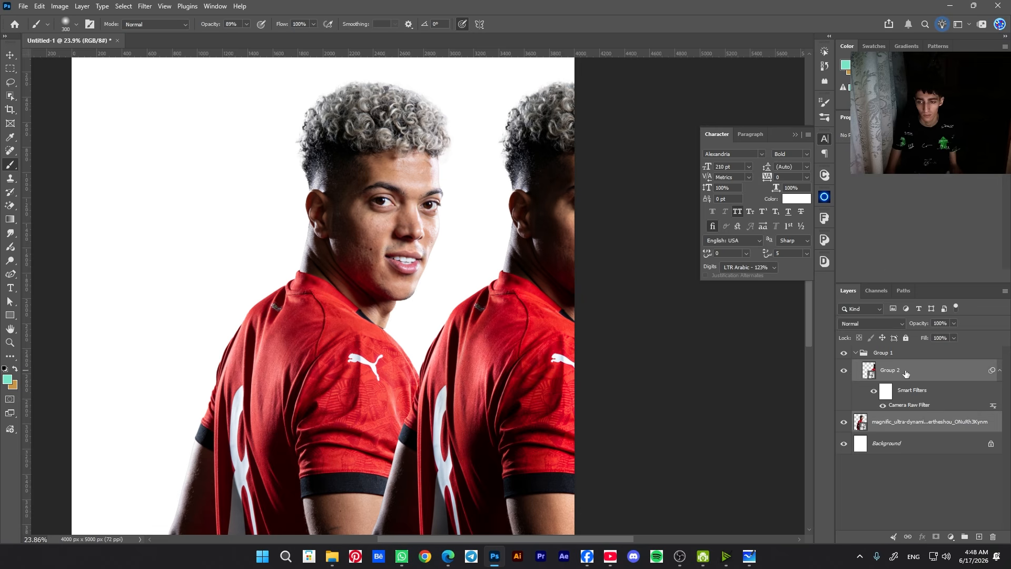
key(ctrl+t)
drag(459, 325, 364, 323)
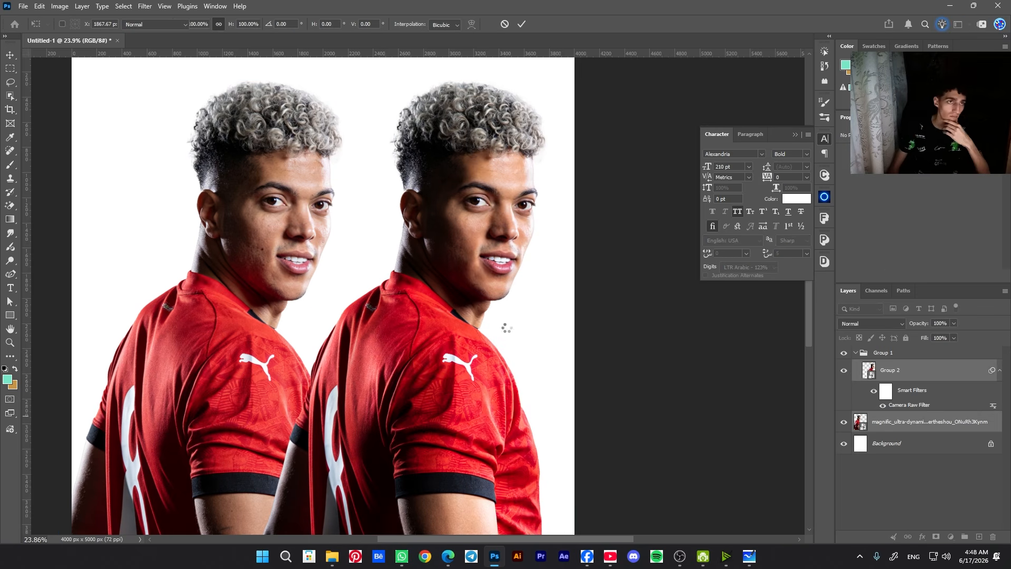
- Commit the move of both portraits and compare the original and retouched faces and jerseys up close and at full view
key(Return)
key(b)
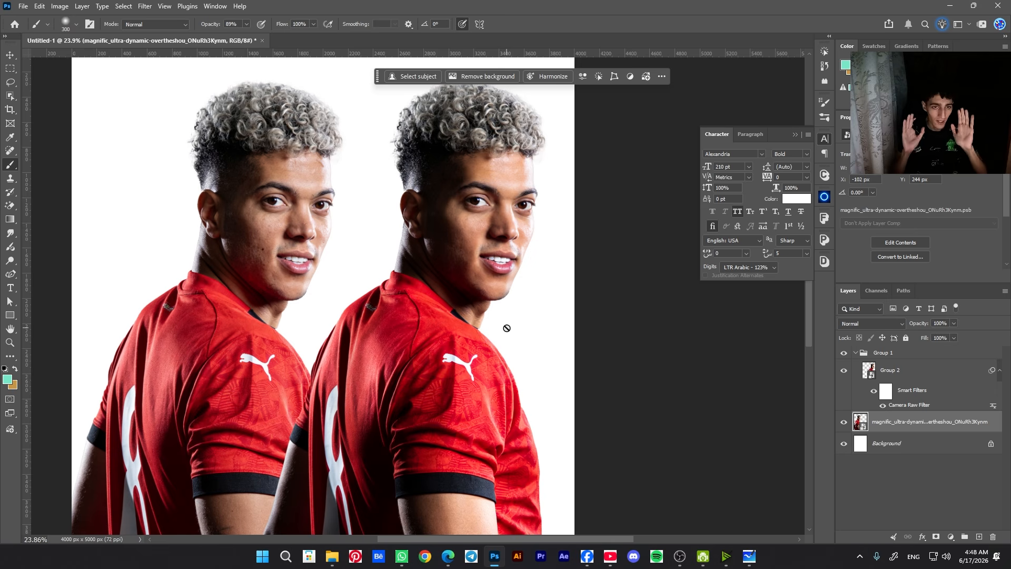
scroll(522, 321, down, 4)
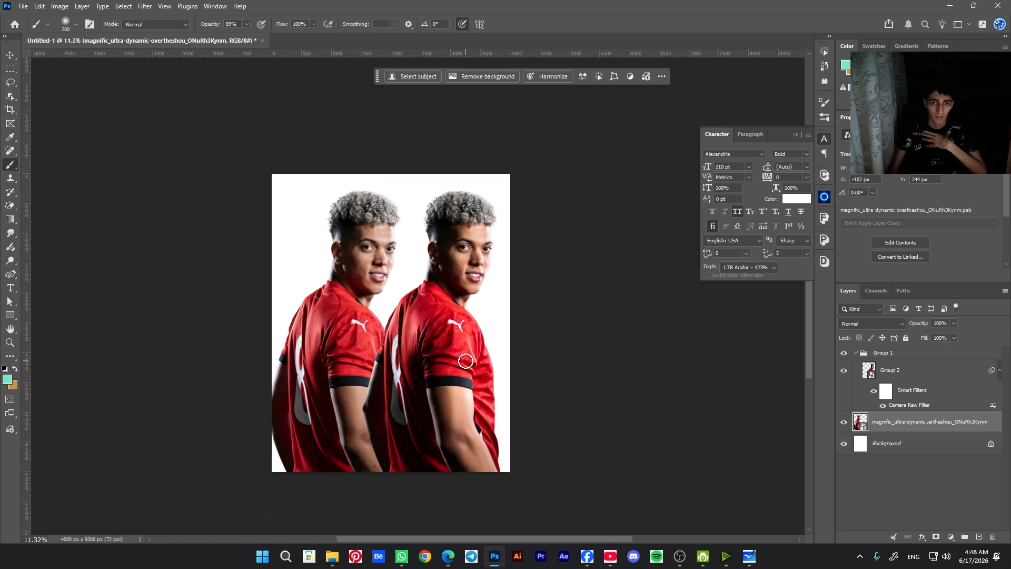
scroll(453, 337, up, 4)
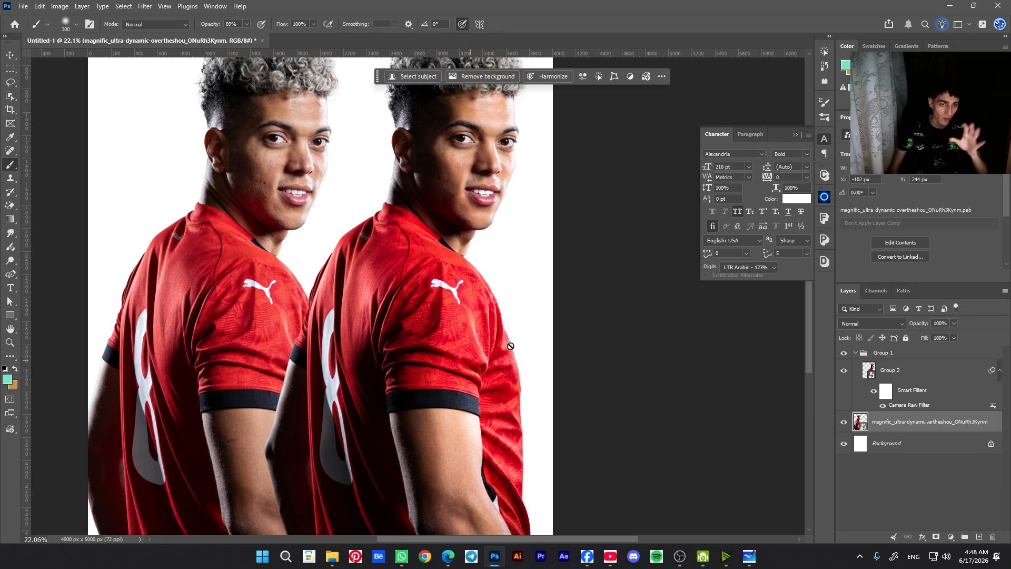
scroll(291, 187, up, 5)
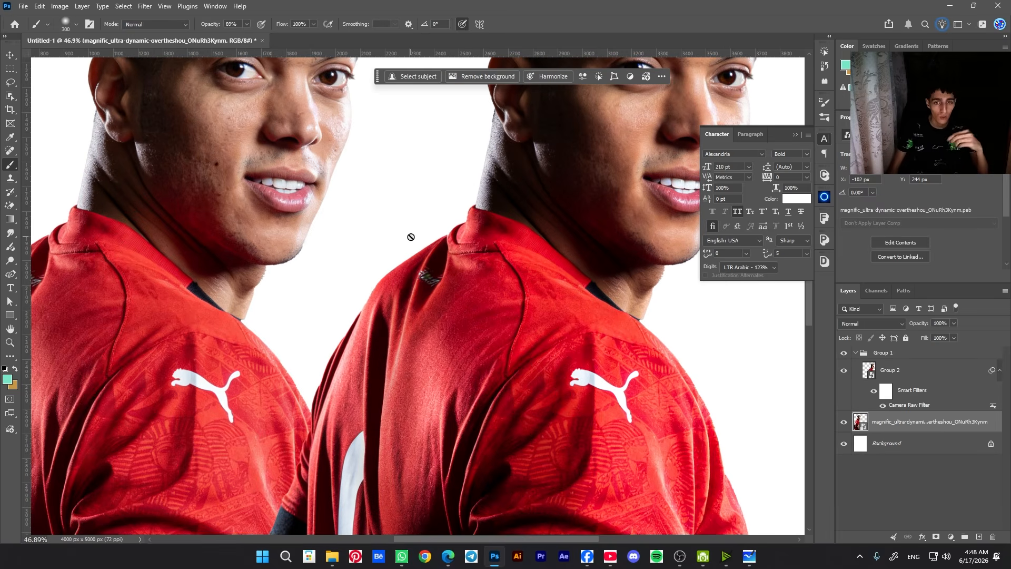
scroll(411, 237, down, 5)
- Convert Group 2 together with its Camera Raw Filter into a new smart object
click(886, 373)
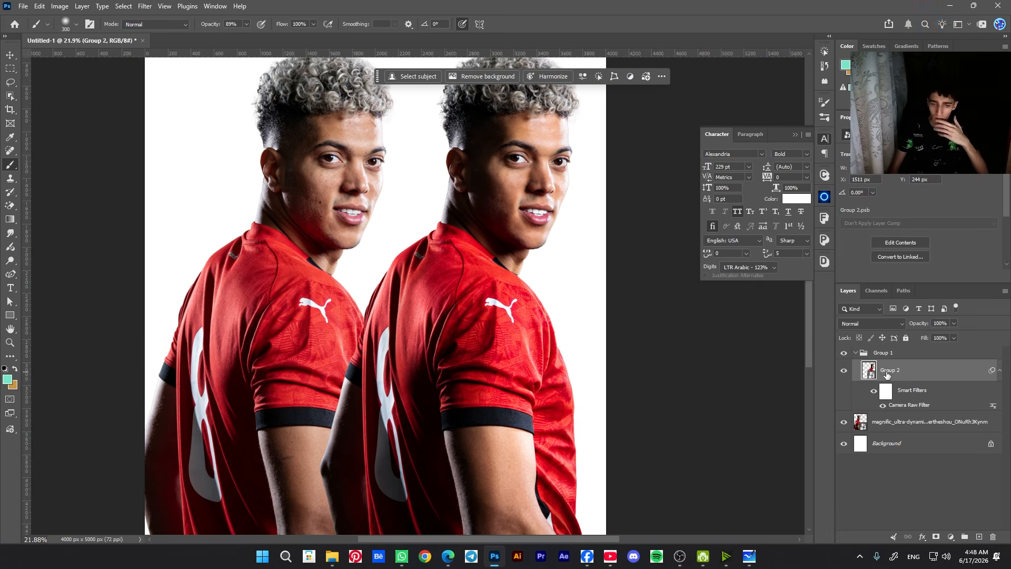
scroll(393, 169, up, 2)
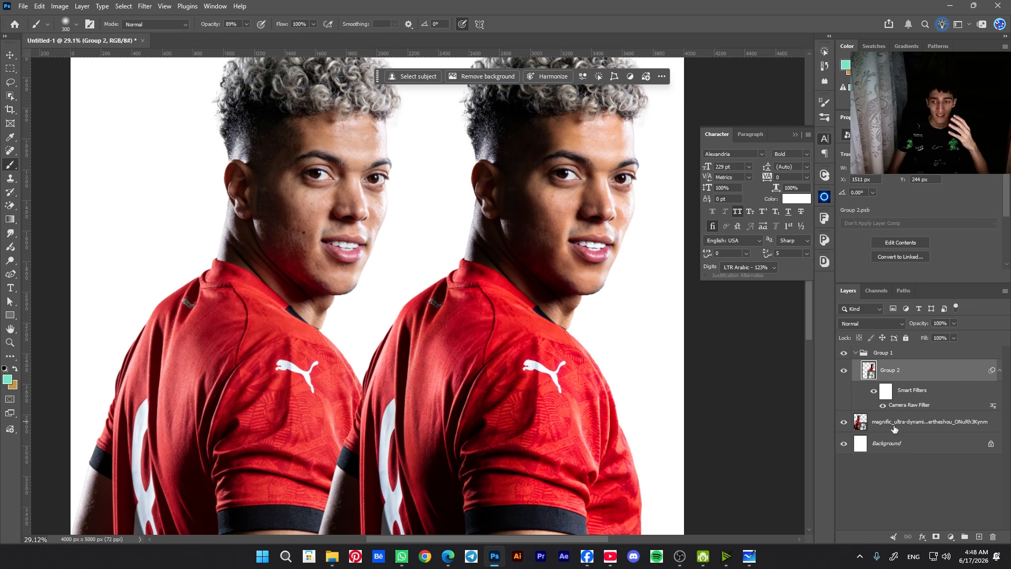
right_click(889, 370)
click(916, 231)
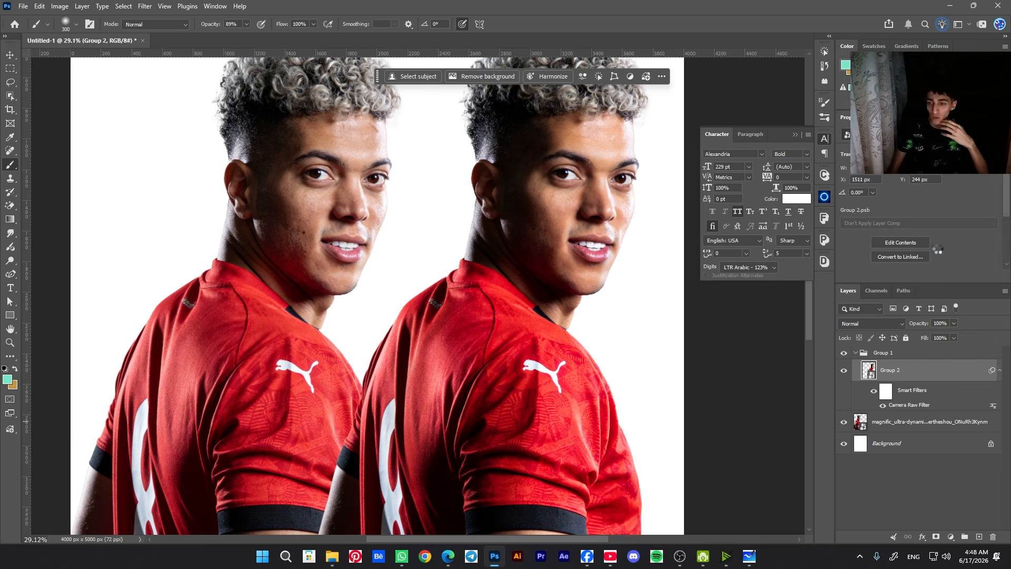
- Hide the original portrait layer and move Group 2 left toward the centre of the canvas
scroll(715, 332, down, 2)
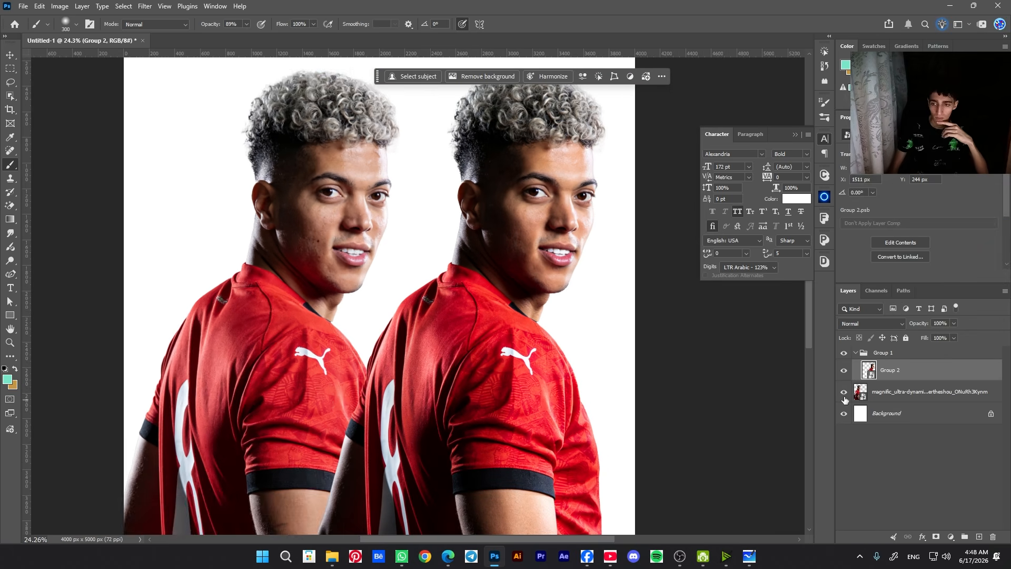
click(844, 391)
click(10, 55)
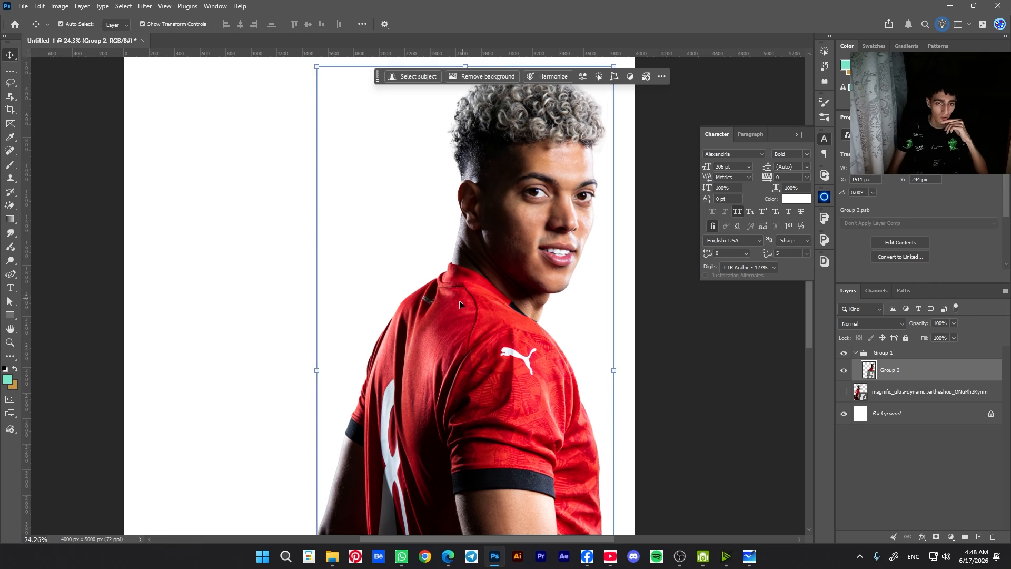
drag(461, 316, 382, 322)
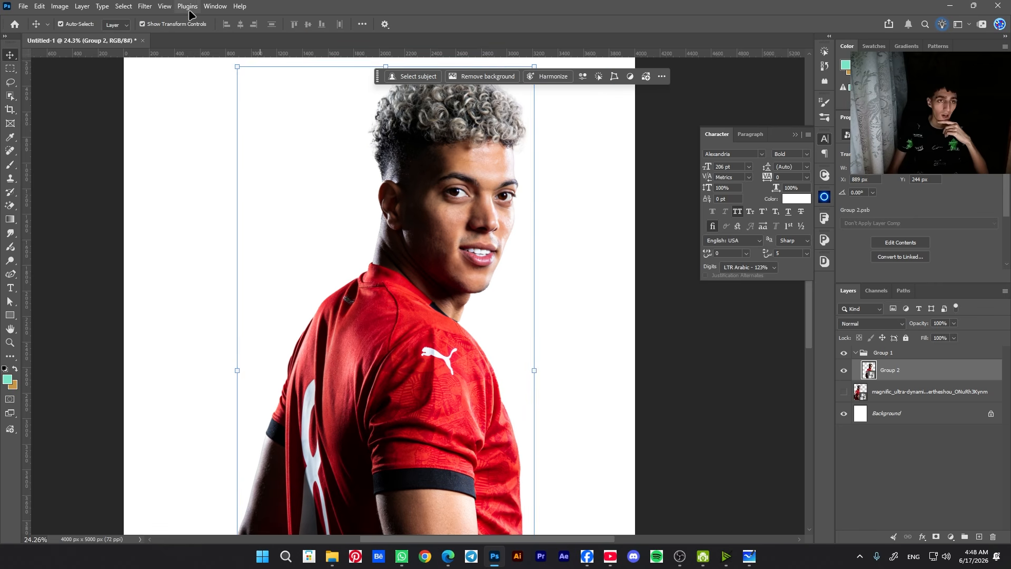
- Try the Skin Smoothing neural filter on the face with a lower Blur and Smoothness at +33
click(146, 7)
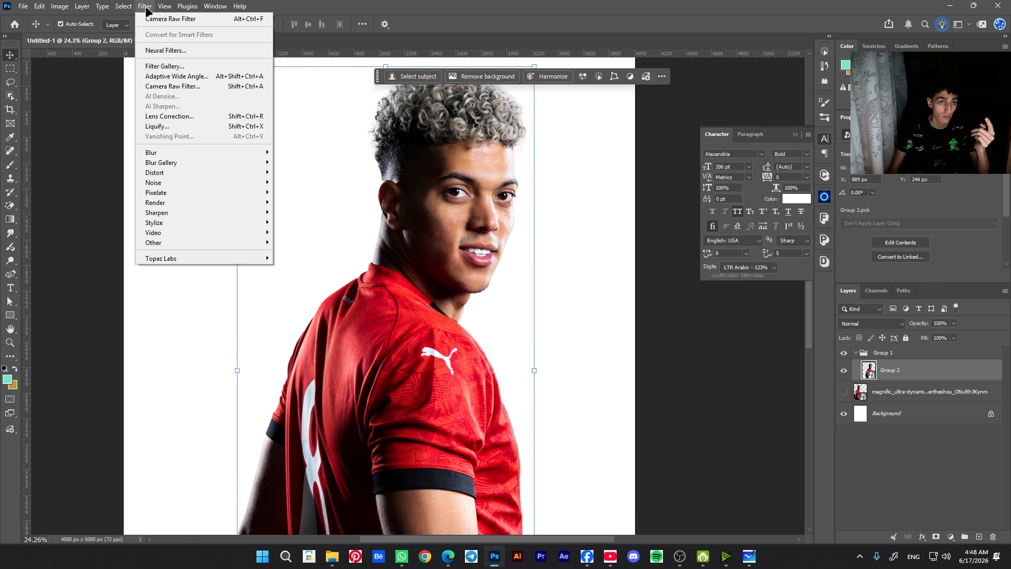
click(178, 51)
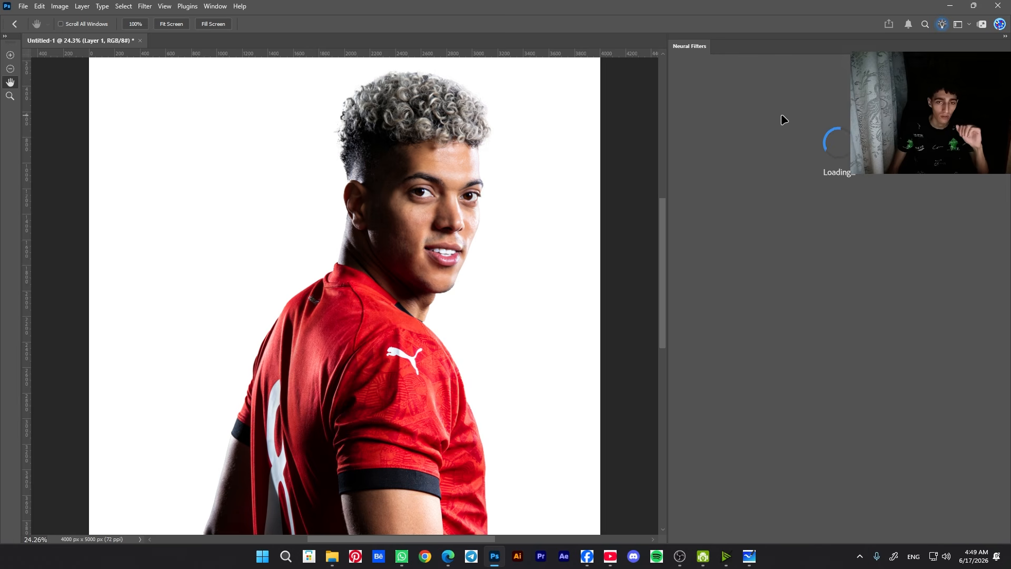
click(791, 114)
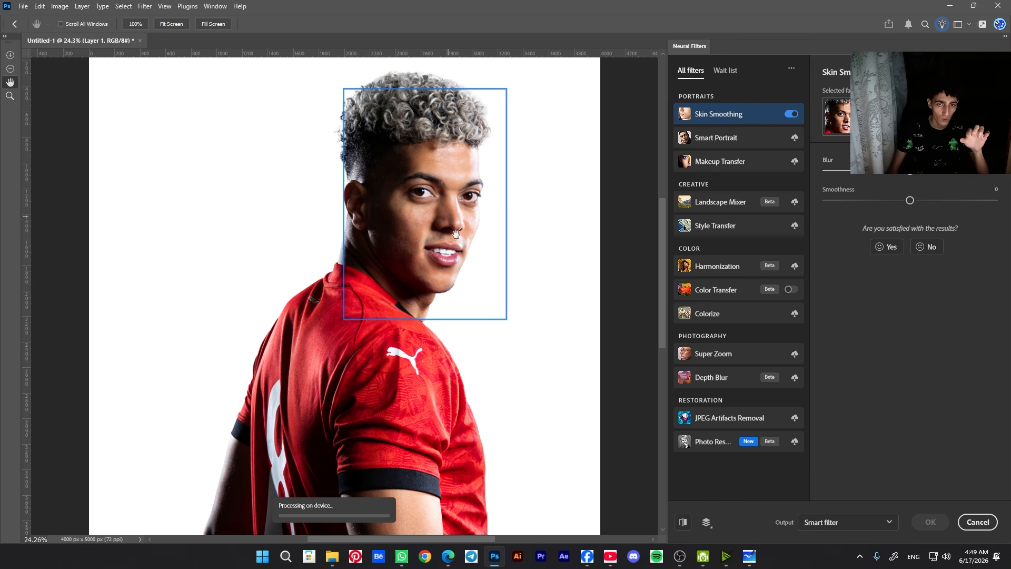
scroll(443, 207, up, 5)
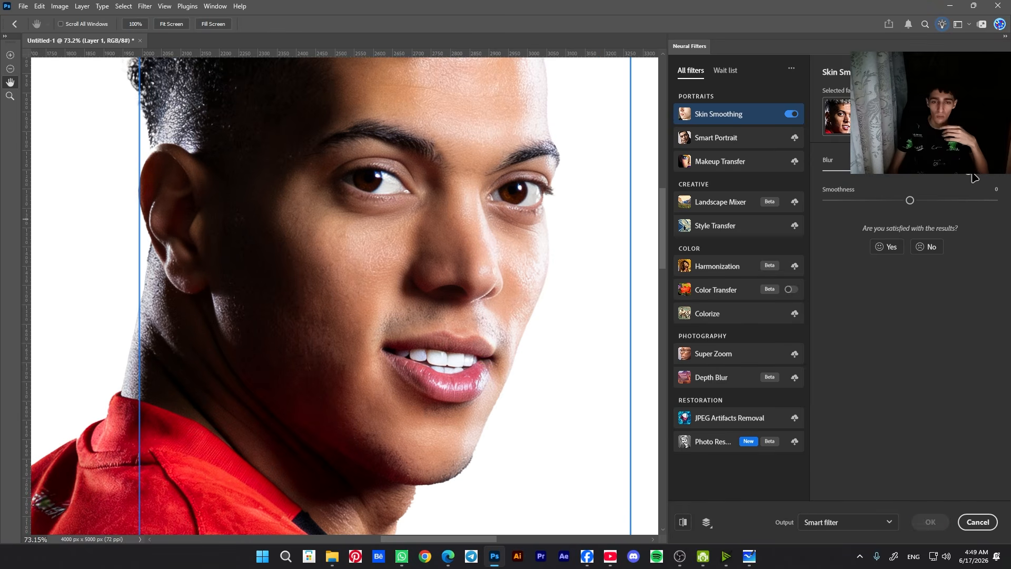
click(836, 177)
drag(910, 200, 965, 200)
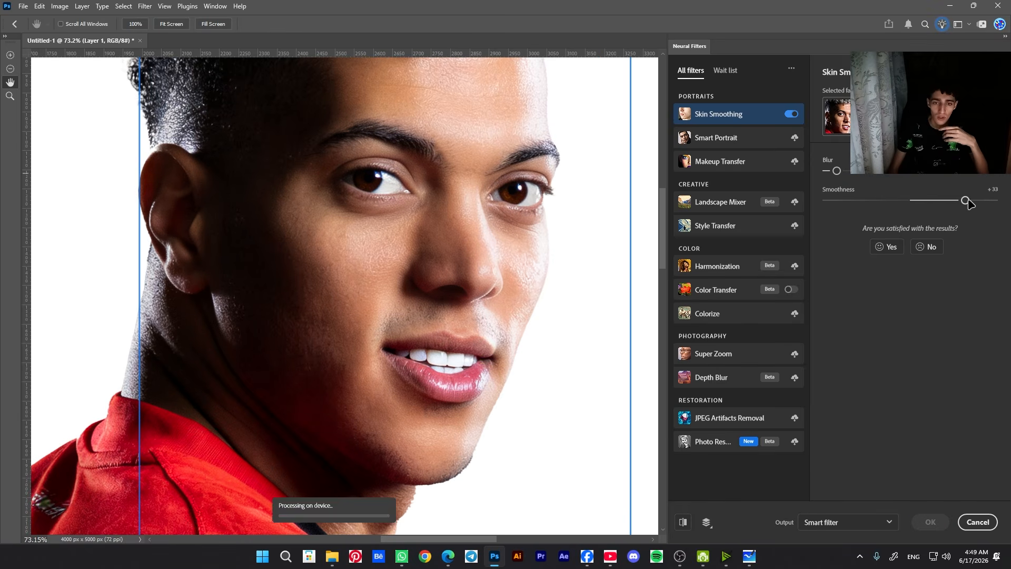
click(964, 521)
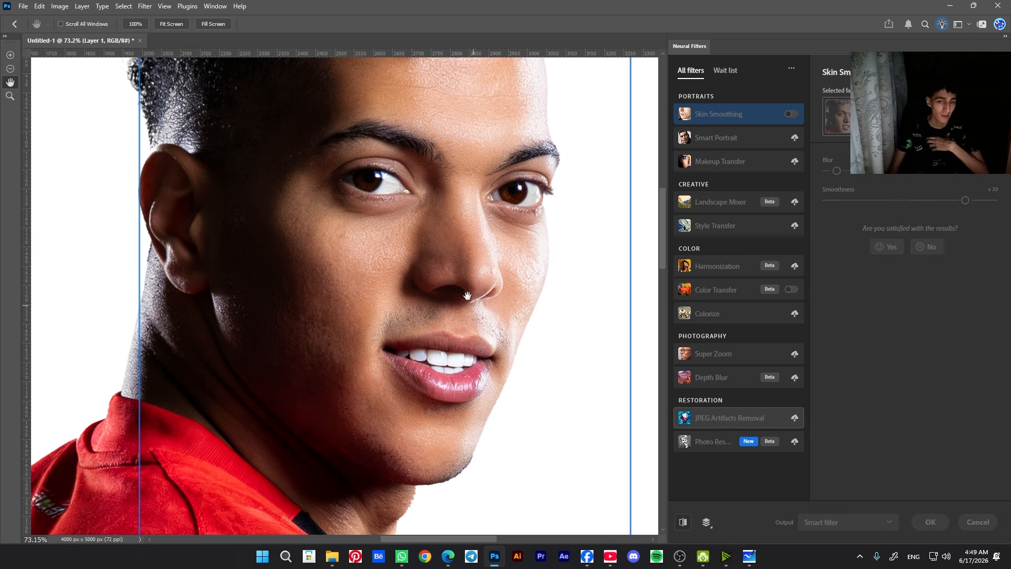
- Add an empty layer above Group 2 and clip it to Group 2
scroll(469, 292, down, 3)
scroll(244, 212, up, 2)
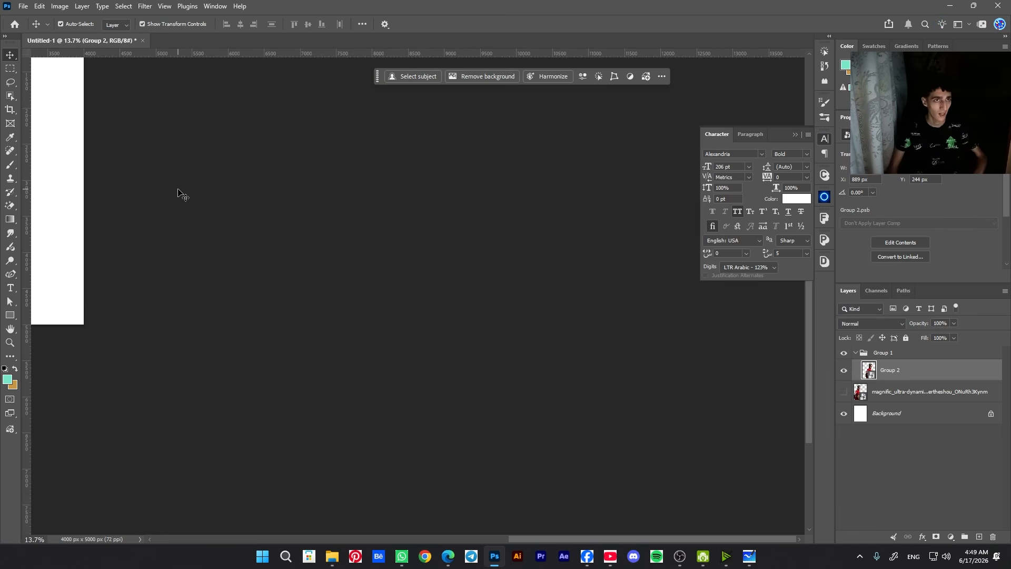
click(180, 193)
drag(53, 66, 467, 135)
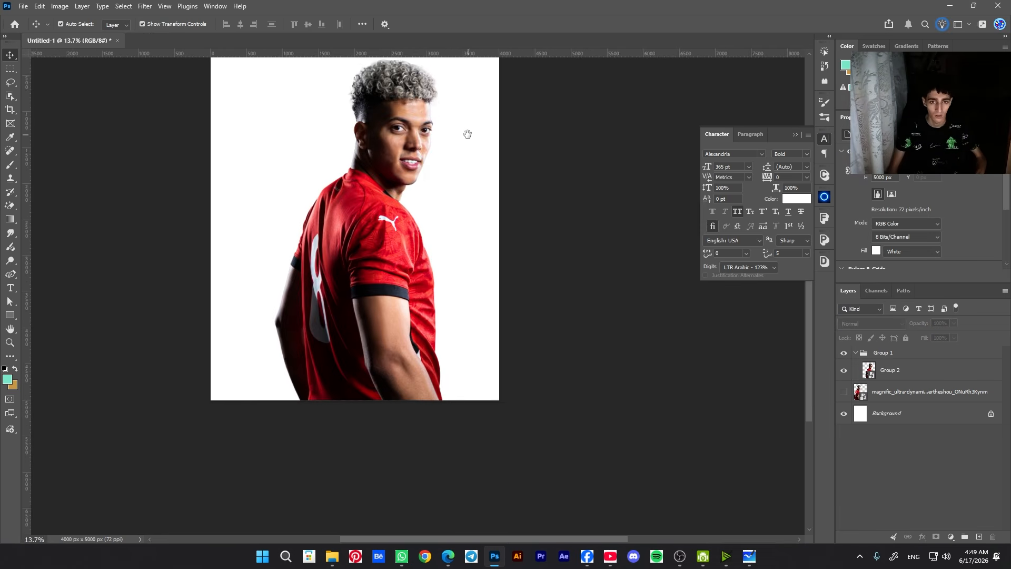
scroll(432, 137, up, 10)
click(402, 150)
drag(407, 155, 421, 330)
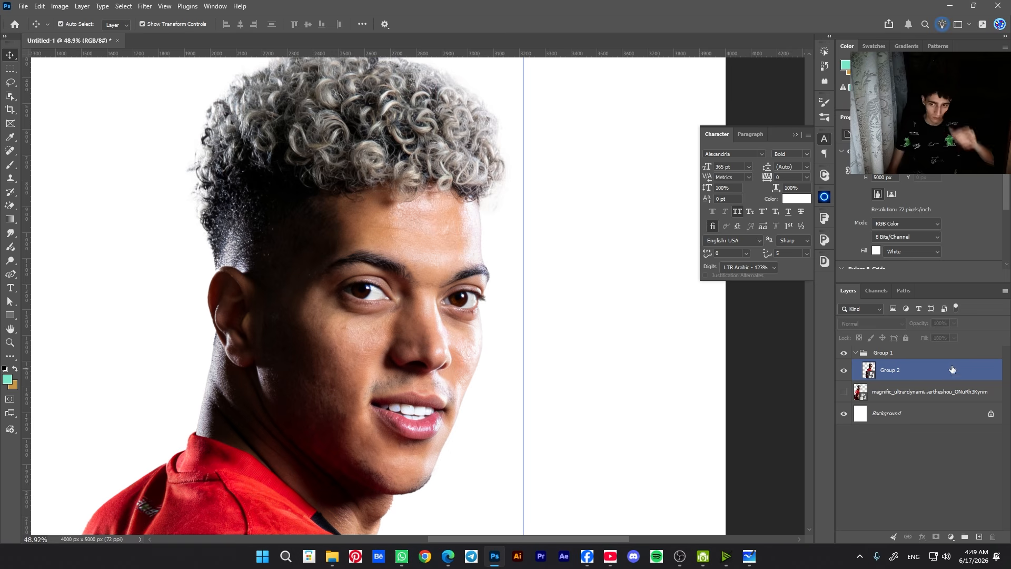
click(978, 536)
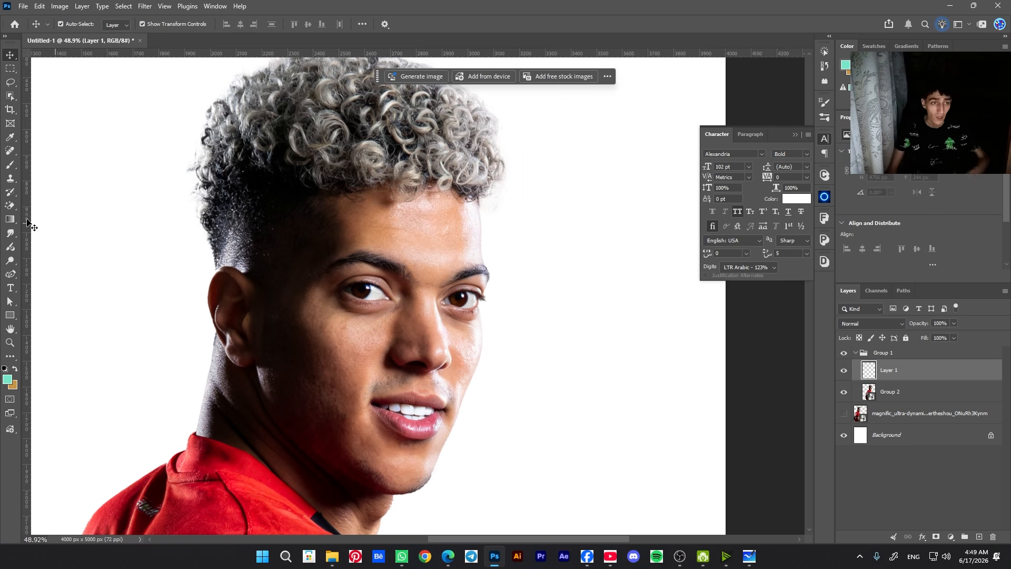
alt+click(898, 379)
- Smooth the bright area of the forehead on the clipped layer with the Mixer Brush at size 300
key(b)
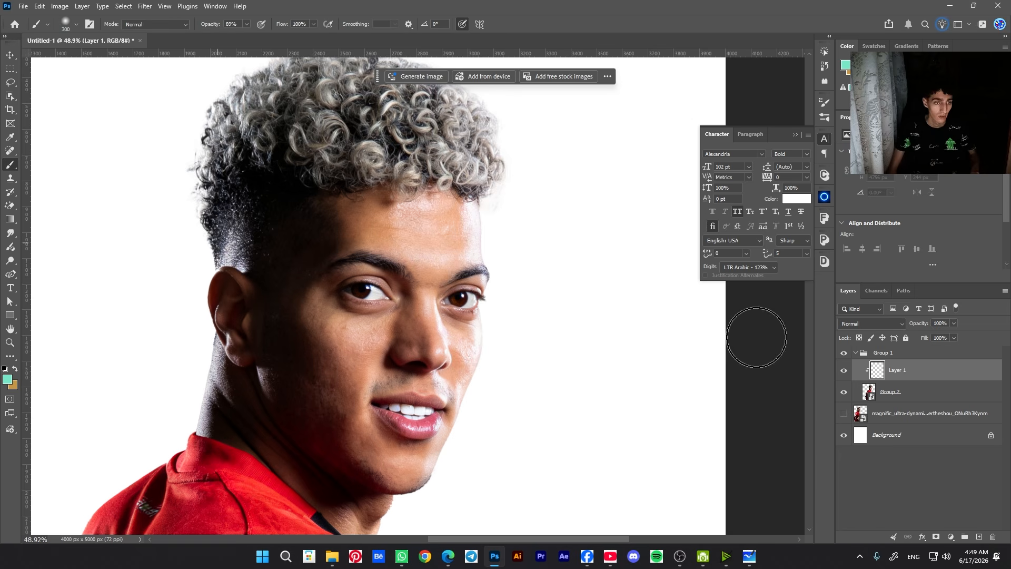
right_click(11, 165)
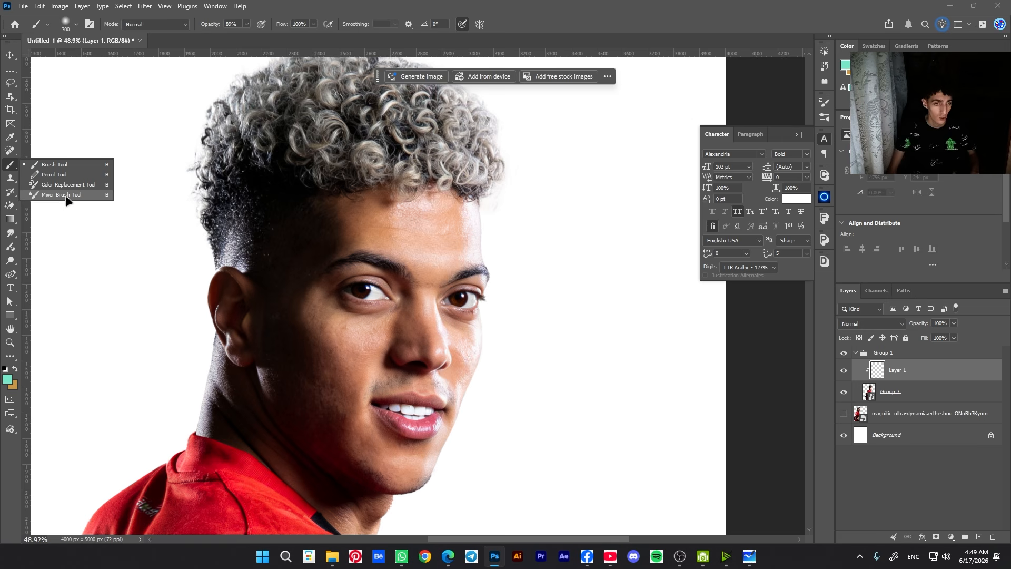
click(61, 195)
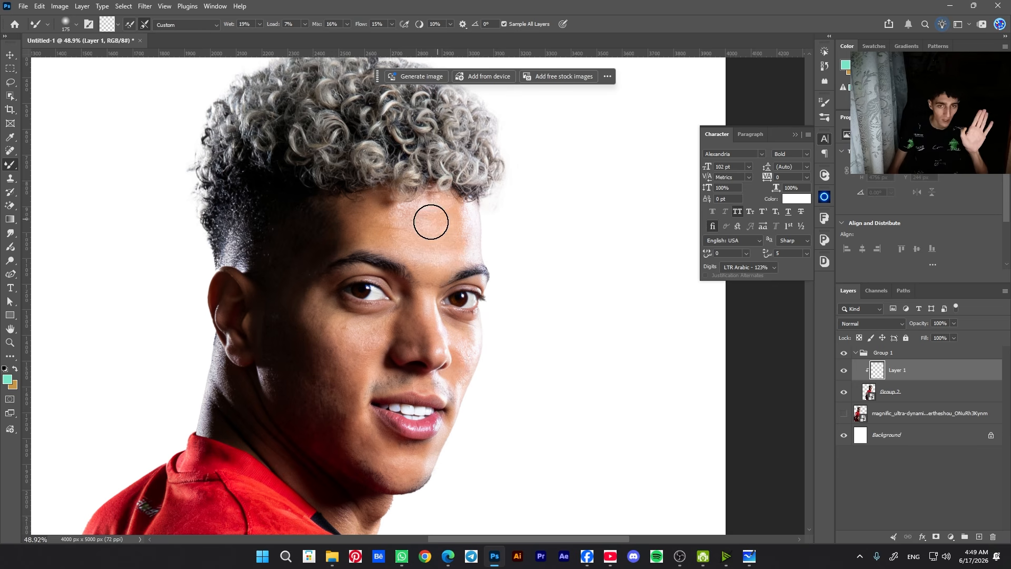
scroll(428, 219, up, 3)
key(bracketright)
key(bracketright)
key(bracketright)
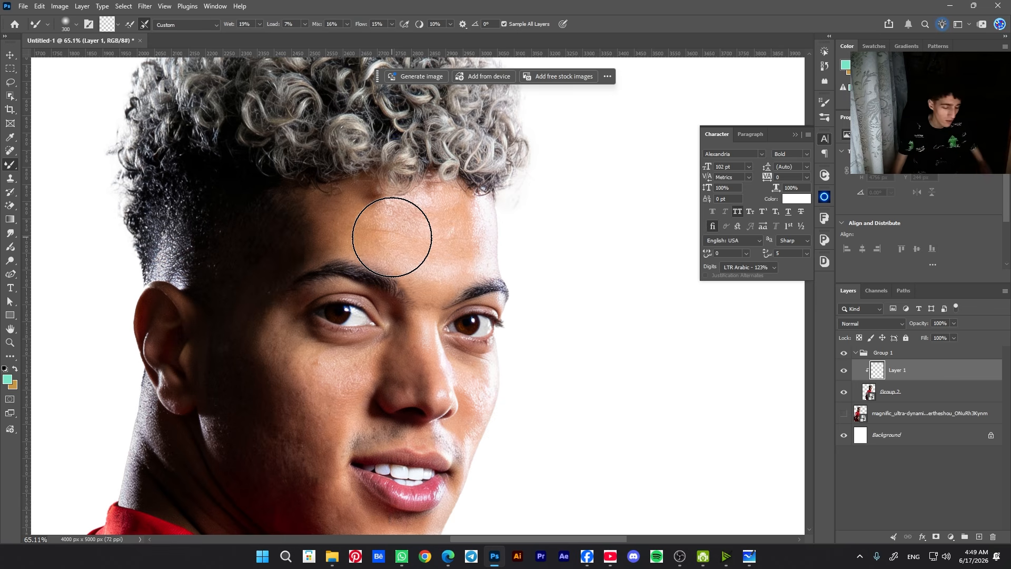
key(bracketleft)
key(bracketleft)
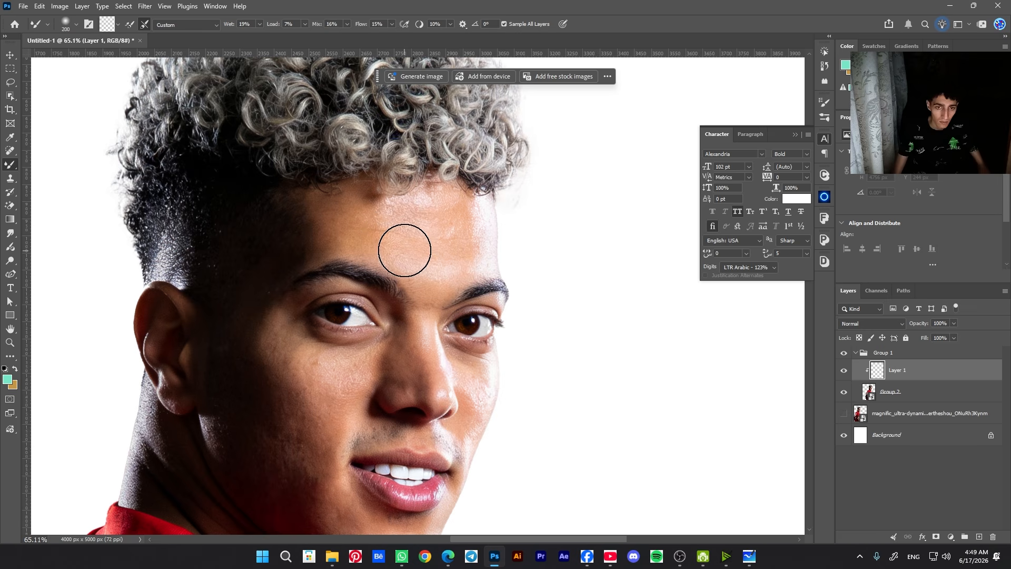
key(bracketright)
key(bracketright)
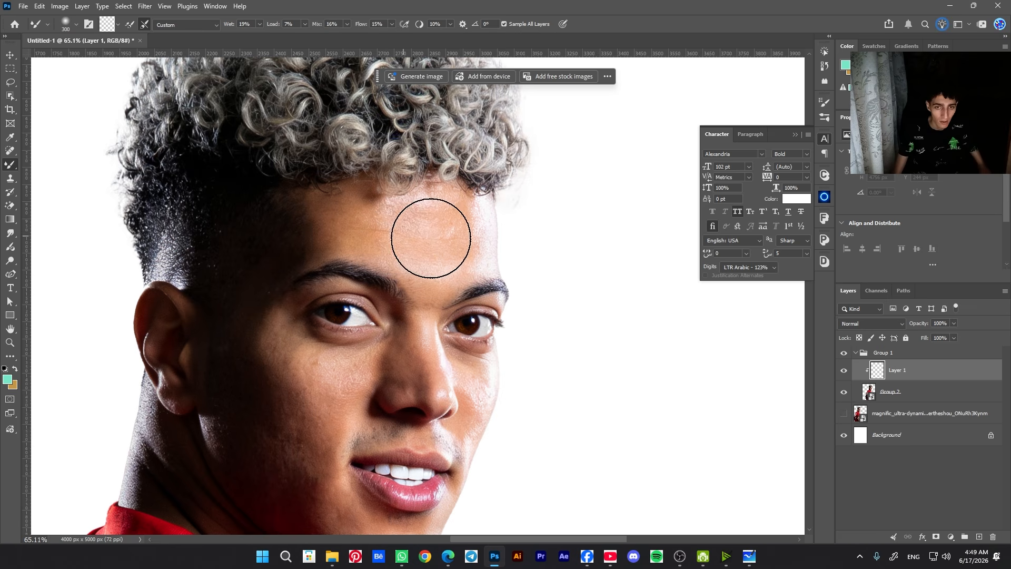
mouse_move(431, 238)
mouse_down()
mouse_move(390, 235)
mouse_move(447, 237)
mouse_up()
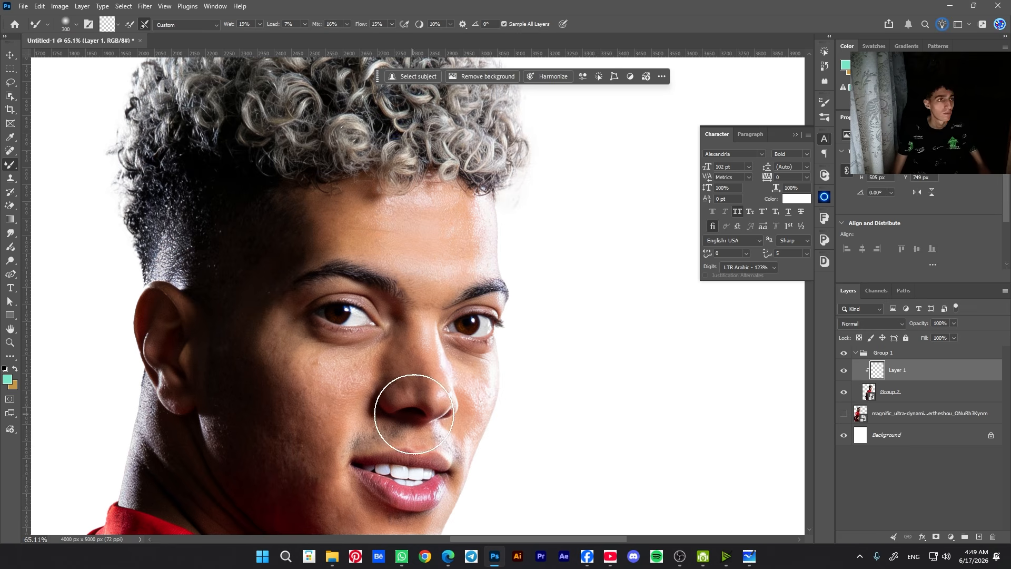
- Blend the skin from between the eyebrows down the bridge of the nose with the brush at size 150
key(bracketleft)
key(bracketleft)
key(bracketleft)
key(bracketleft)
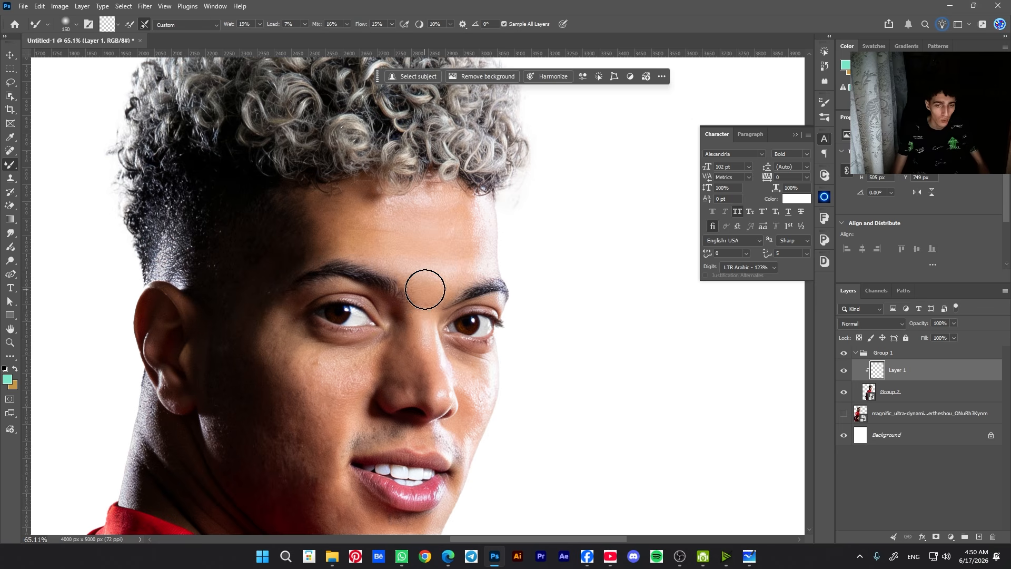
drag(425, 289, 420, 371)
- Blend the shadowed temple into the forehead below the hairline with the brush at size 250
key(bracketright)
key(bracketright)
key(bracketright)
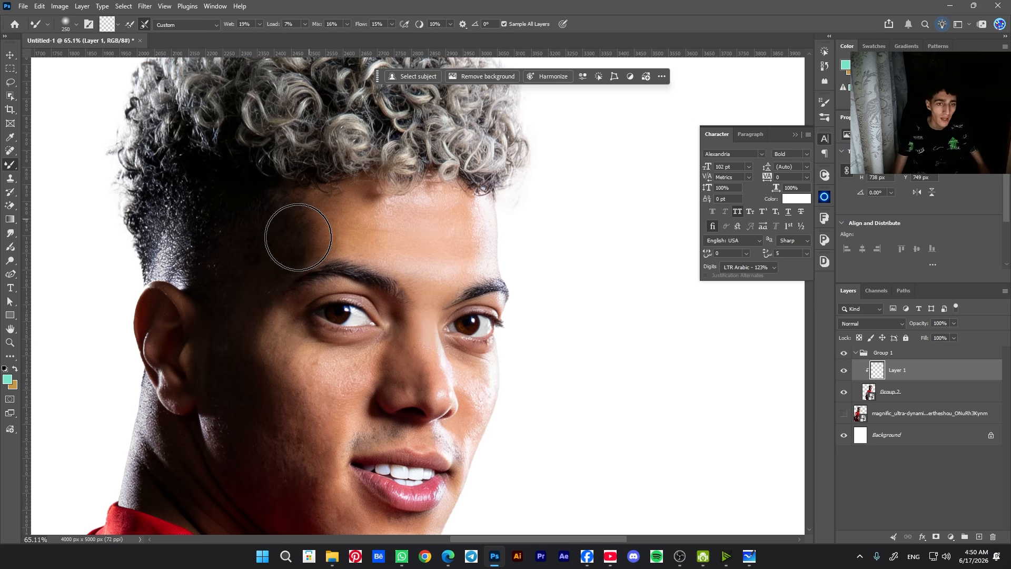
mouse_move(298, 237)
mouse_down()
mouse_move(275, 266)
mouse_move(371, 228)
mouse_move(334, 233)
mouse_move(397, 234)
mouse_move(362, 218)
mouse_move(407, 202)
mouse_move(371, 212)
mouse_up()
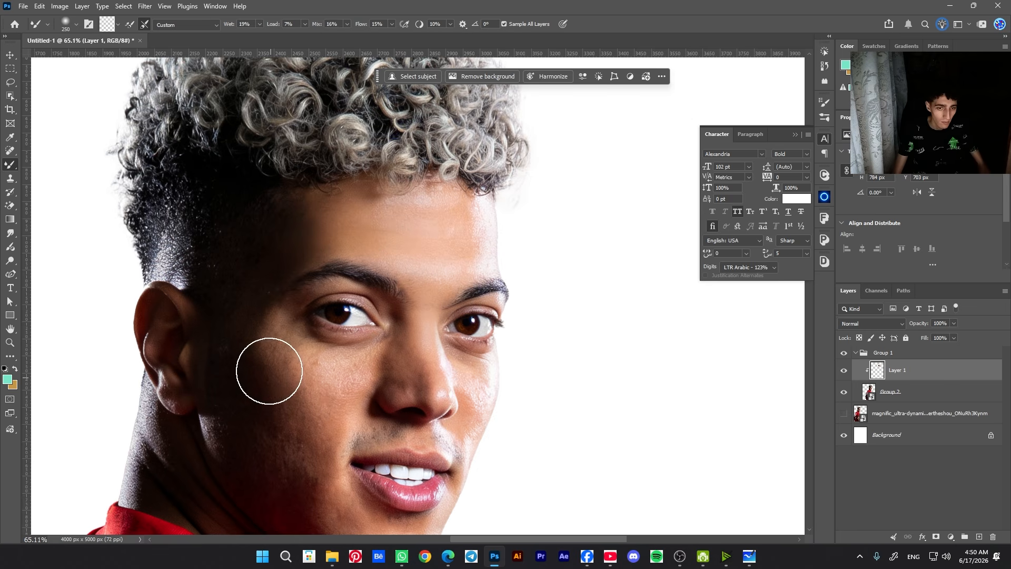
- Smooth the near cheek from the ear side toward the nose at brush size 250, and undo the last stroke
mouse_move(269, 370)
mouse_down()
mouse_move(299, 445)
mouse_move(252, 433)
mouse_move(278, 483)
mouse_move(240, 403)
mouse_move(280, 484)
mouse_move(299, 494)
mouse_move(328, 401)
mouse_move(362, 368)
mouse_move(324, 371)
mouse_move(330, 409)
mouse_move(311, 456)
mouse_move(322, 479)
mouse_move(341, 420)
mouse_move(349, 433)
mouse_move(386, 309)
mouse_move(316, 451)
mouse_move(371, 420)
mouse_move(394, 419)
mouse_move(385, 431)
mouse_move(395, 432)
mouse_move(446, 370)
mouse_move(394, 369)
mouse_up()
key(])
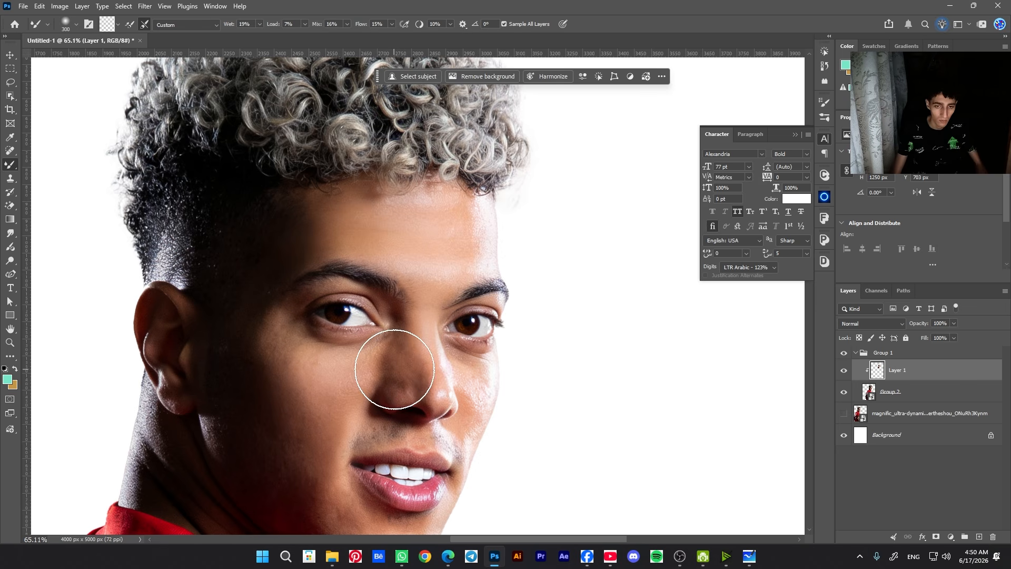
key([)
key([)
key([)
key(ctrl+z)
- Smooth the far cheek beside the nose at brush size 150, and blend the near cheek and jaw at size 175
key([)
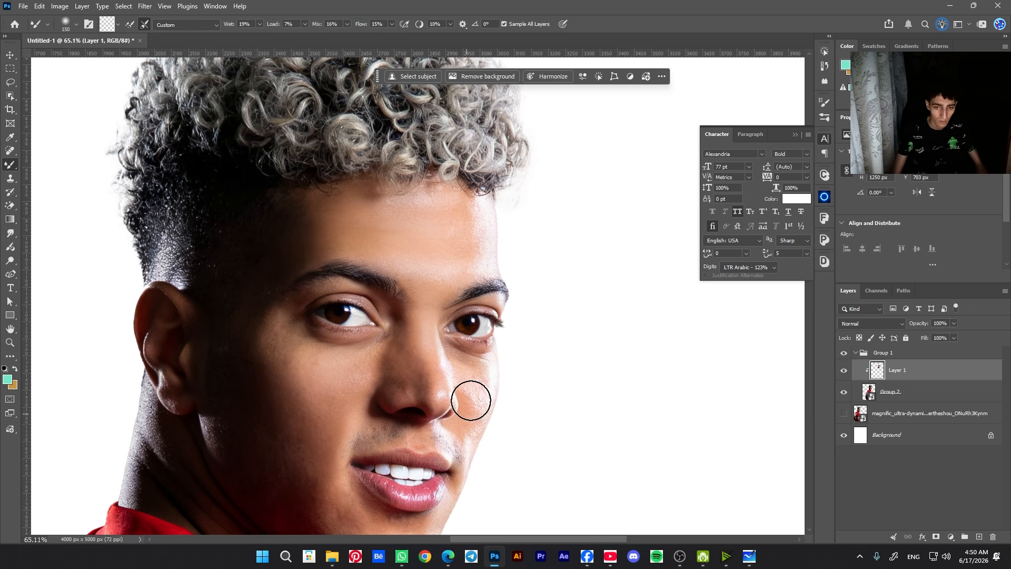
drag(471, 400, 471, 410)
key(])
mouse_move(316, 503)
mouse_down()
mouse_move(306, 387)
mouse_move(286, 473)
mouse_move(268, 354)
mouse_move(278, 338)
mouse_move(280, 366)
mouse_up()
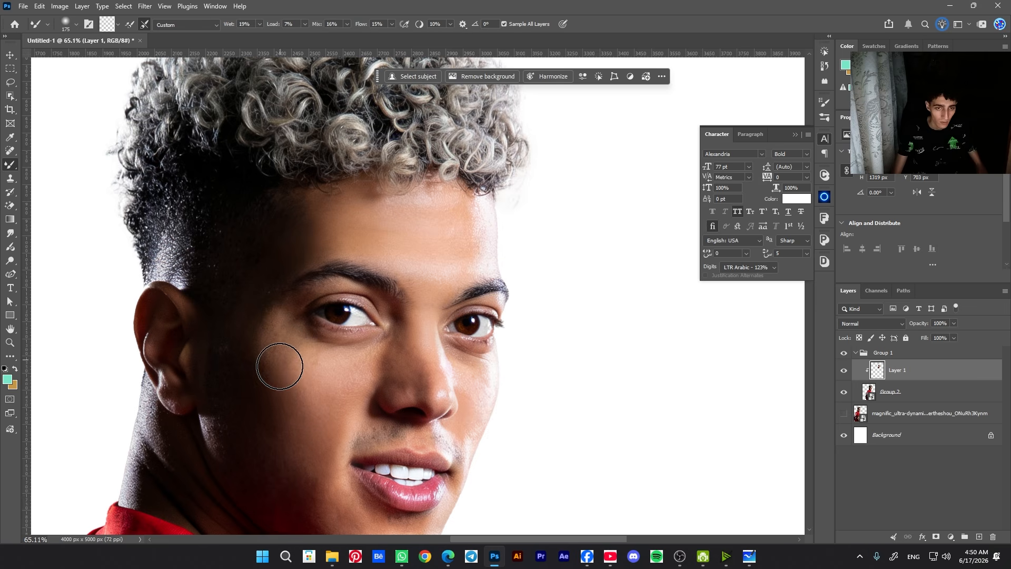
- Blend the skin of the lower face around the jaw and chin with the brush at size 100
key(bracketleft)
key(bracketleft)
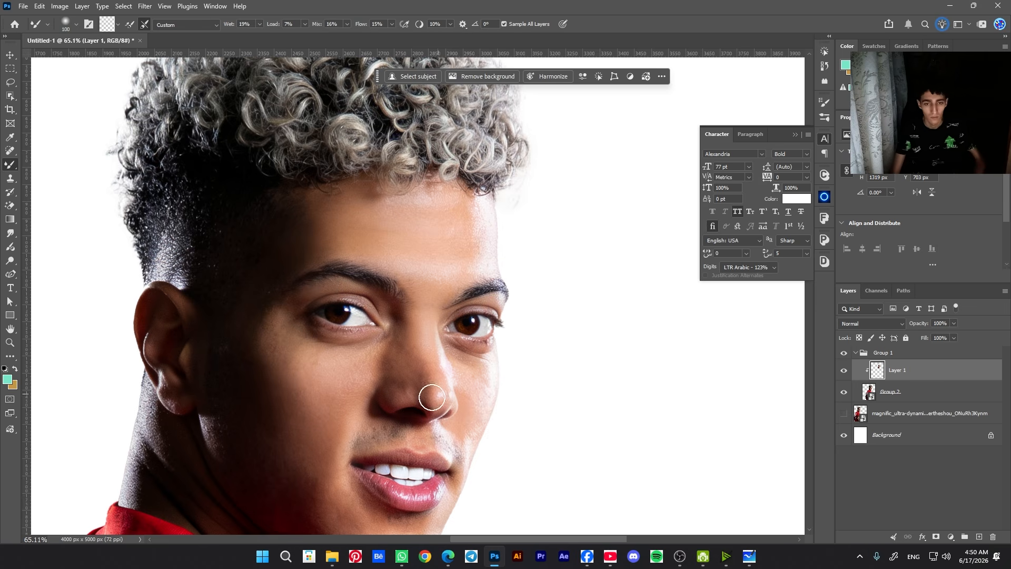
scroll(436, 395, down, 5)
mouse_move(323, 463)
mouse_down()
mouse_move(357, 491)
mouse_move(400, 452)
mouse_up()
scroll(382, 462, down, 2)
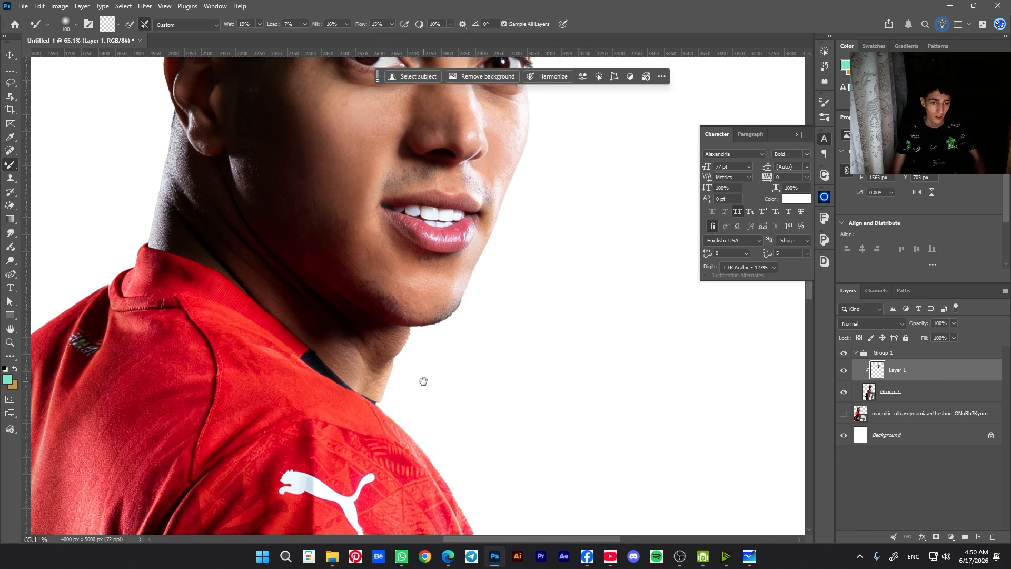
- Smooth the skin of the near upper arm below the sleeve cuff with the brush at size 400
scroll(421, 369, down, 2)
scroll(416, 358, down, 6)
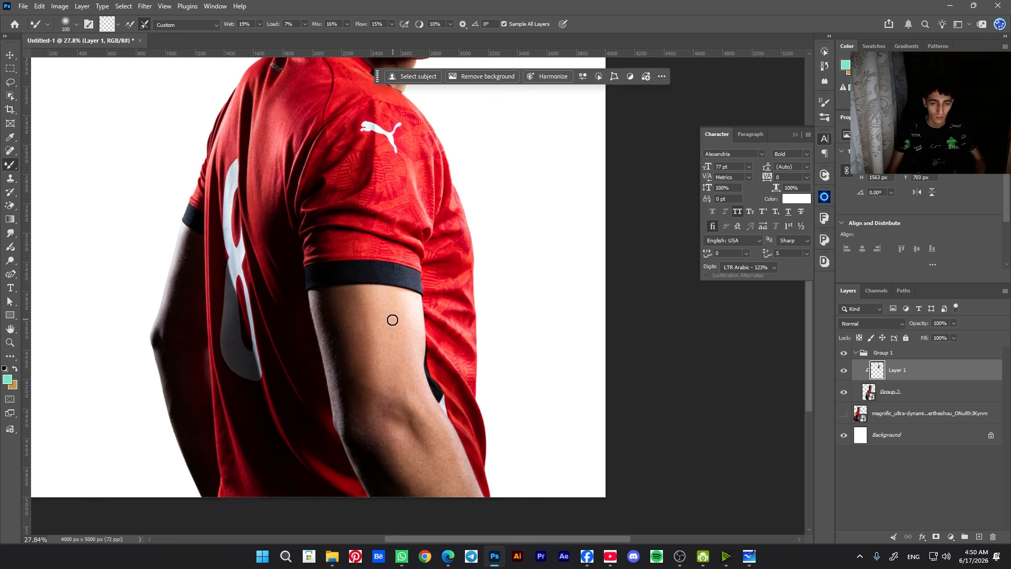
scroll(392, 319, up, 2)
key(bracketright)
key(bracketright)
key(bracketright)
key(bracketright)
key(bracketright)
key(bracketright)
key(bracketright)
key(bracketright)
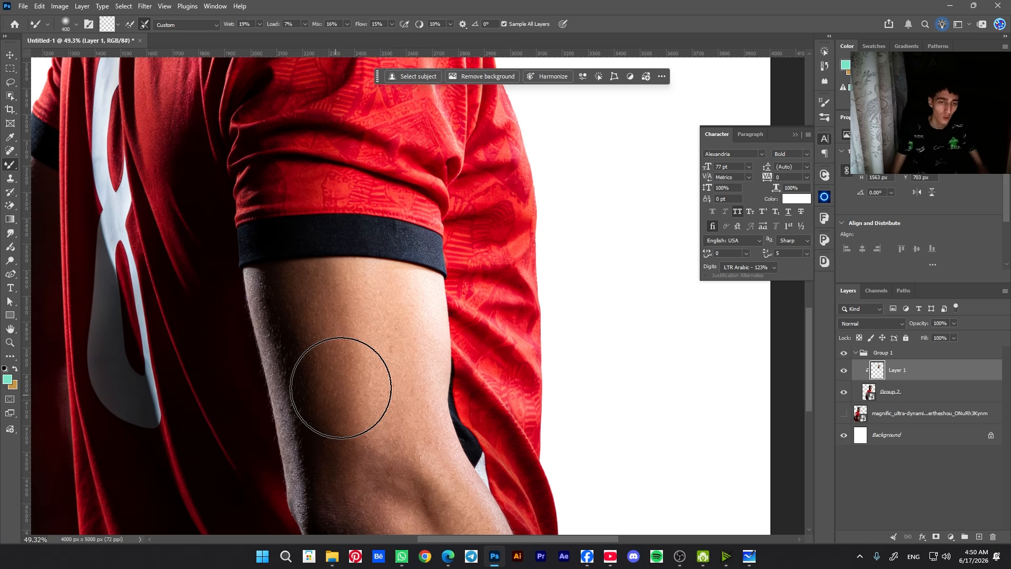
mouse_move(376, 330)
mouse_down()
mouse_move(327, 338)
mouse_move(331, 345)
mouse_move(343, 317)
mouse_move(328, 318)
mouse_move(350, 329)
mouse_move(310, 345)
mouse_move(342, 359)
mouse_move(334, 372)
mouse_move(313, 322)
mouse_move(328, 417)
mouse_move(307, 313)
mouse_move(316, 403)
mouse_move(292, 333)
mouse_move(296, 423)
mouse_move(370, 395)
mouse_move(391, 403)
mouse_move(382, 305)
mouse_move(385, 368)
mouse_move(361, 301)
mouse_move(390, 423)
mouse_move(422, 416)
mouse_move(407, 300)
mouse_move(419, 320)
mouse_move(426, 397)
mouse_move(391, 438)
mouse_move(420, 510)
mouse_move(323, 501)
mouse_move(342, 517)
mouse_move(323, 459)
mouse_move(361, 451)
mouse_move(389, 399)
mouse_move(279, 369)
mouse_move(270, 310)
mouse_move(282, 317)
mouse_move(289, 292)
mouse_move(270, 303)
mouse_move(263, 289)
mouse_move(291, 350)
mouse_move(283, 321)
mouse_up()
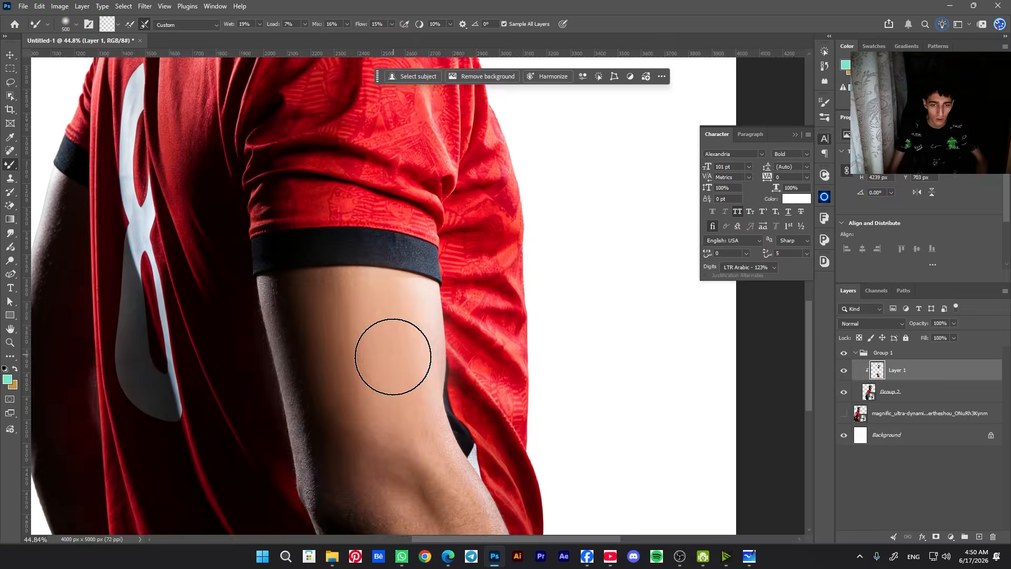
- Blend the skin of the near arm around the elbow and forearm with the brush at size 500
scroll(399, 356, down, 4)
scroll(402, 397, up, 2)
mouse_move(399, 413)
mouse_down()
mouse_move(436, 467)
mouse_move(428, 435)
mouse_move(459, 474)
mouse_move(416, 386)
mouse_move(435, 467)
mouse_move(370, 404)
mouse_up()
scroll(381, 407, down, 5)
mouse_move(369, 320)
mouse_down()
mouse_move(335, 342)
mouse_move(362, 316)
mouse_up()
scroll(357, 348, up, 2)
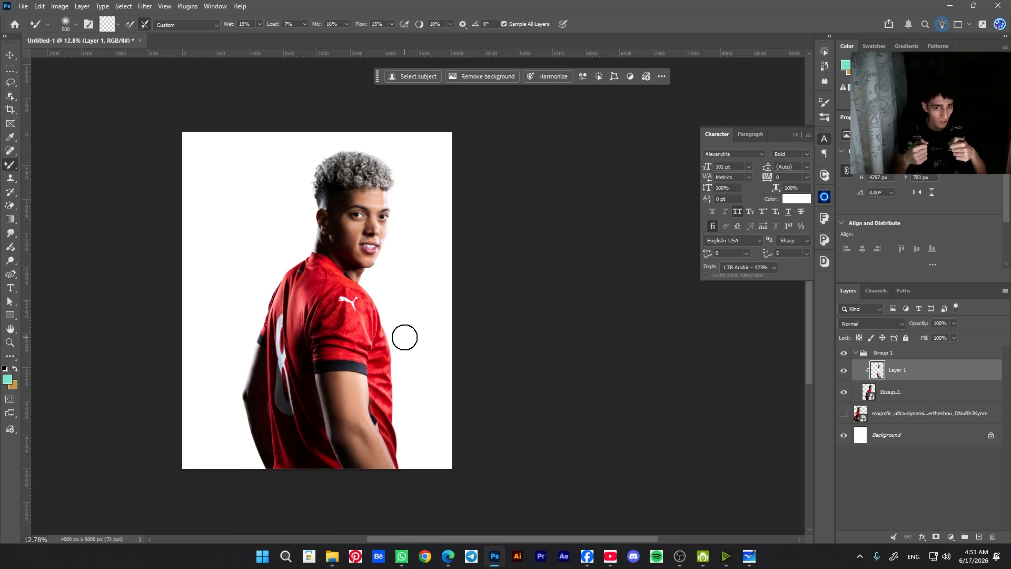
- Show the original photo layer and move Layer 1 and Group 2 together to the right of the original figure
click(843, 371)
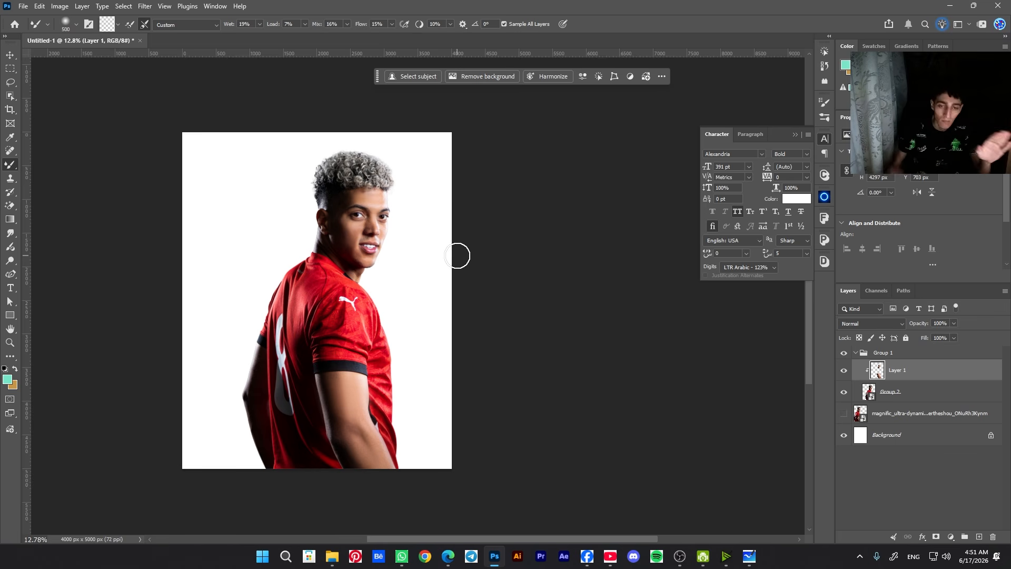
click(845, 414)
shift+click(843, 389)
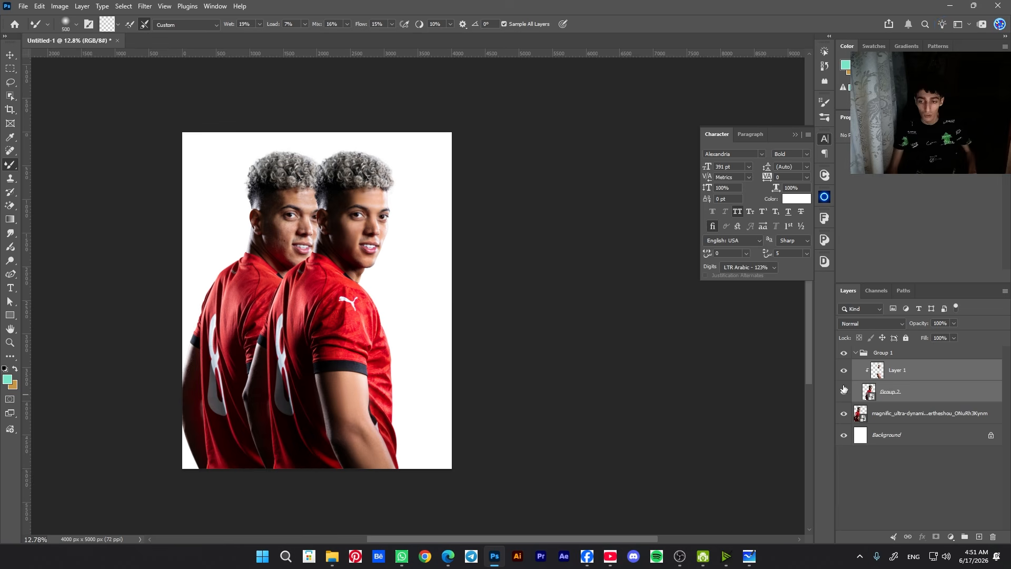
key(ctrl+t)
drag(362, 298, 404, 298)
key(Return)
scroll(342, 241, up, 7)
scroll(247, 218, up, 3)
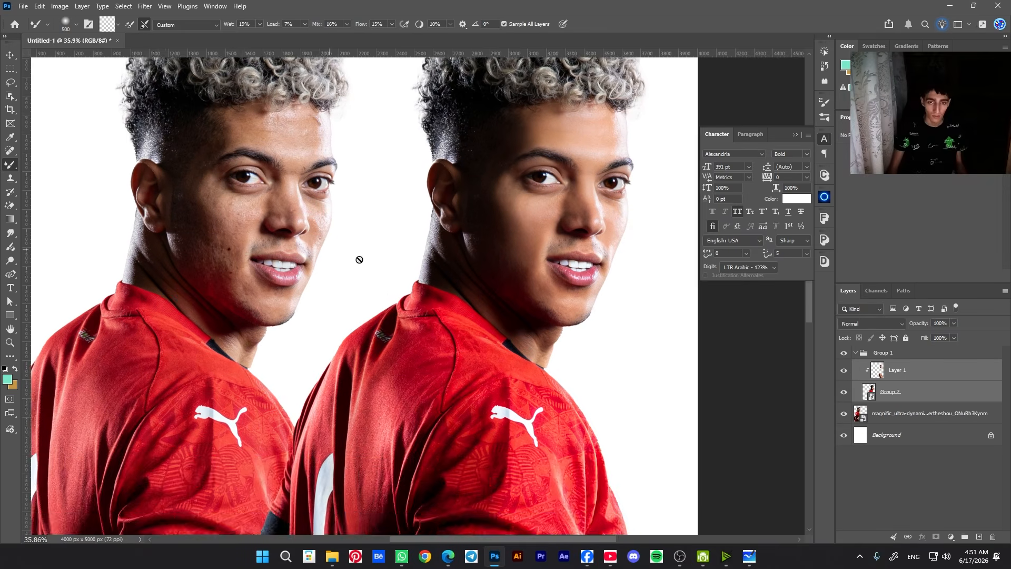
- Compare the retouched face beside the original with Layer 1's skin smoothing hidden and shown
drag(363, 266, 417, 345)
click(844, 373)
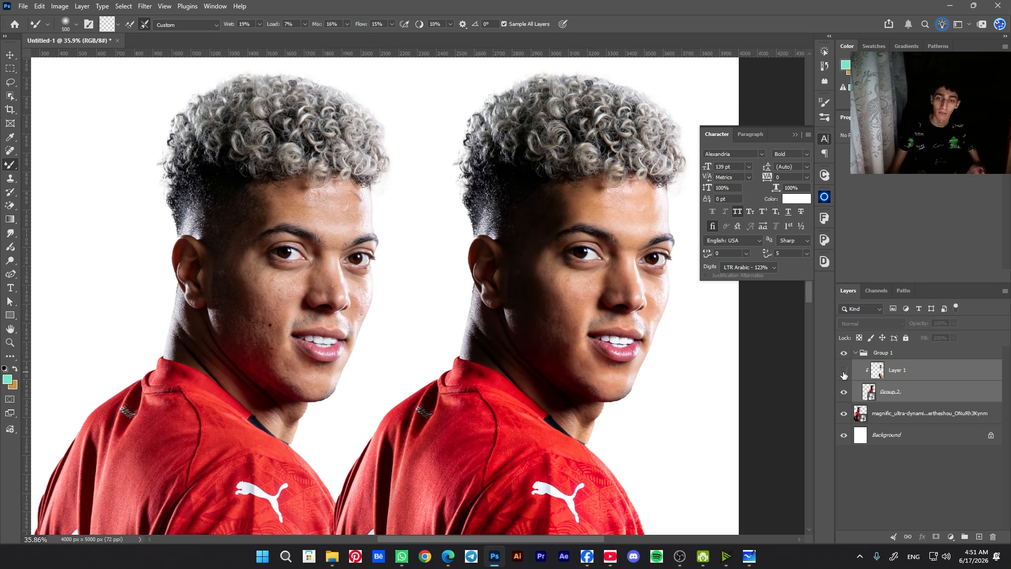
click(843, 373)
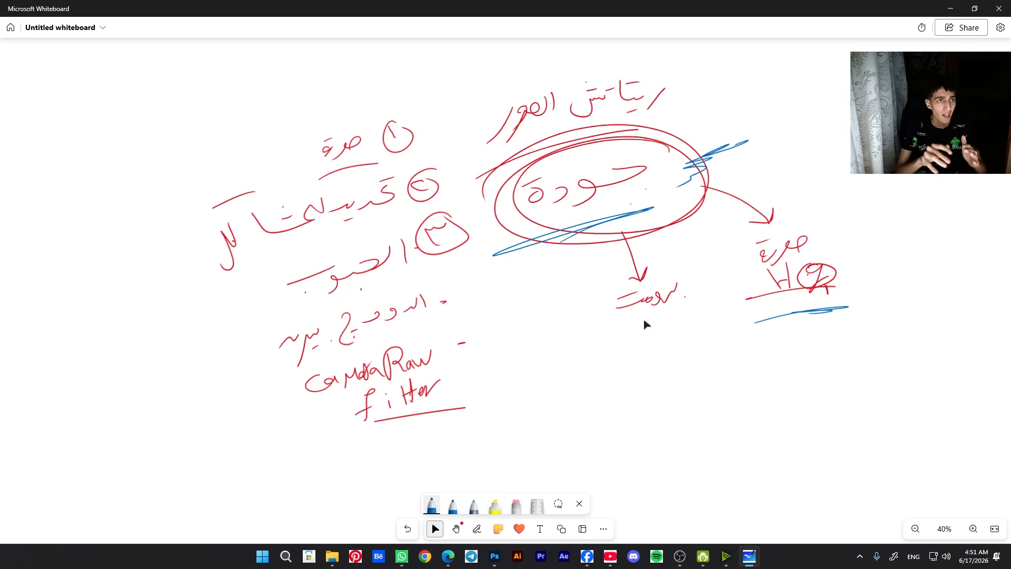
- Switch back to Photoshop and convert Layer 1 and Group 2 into one smart object
click(494, 556)
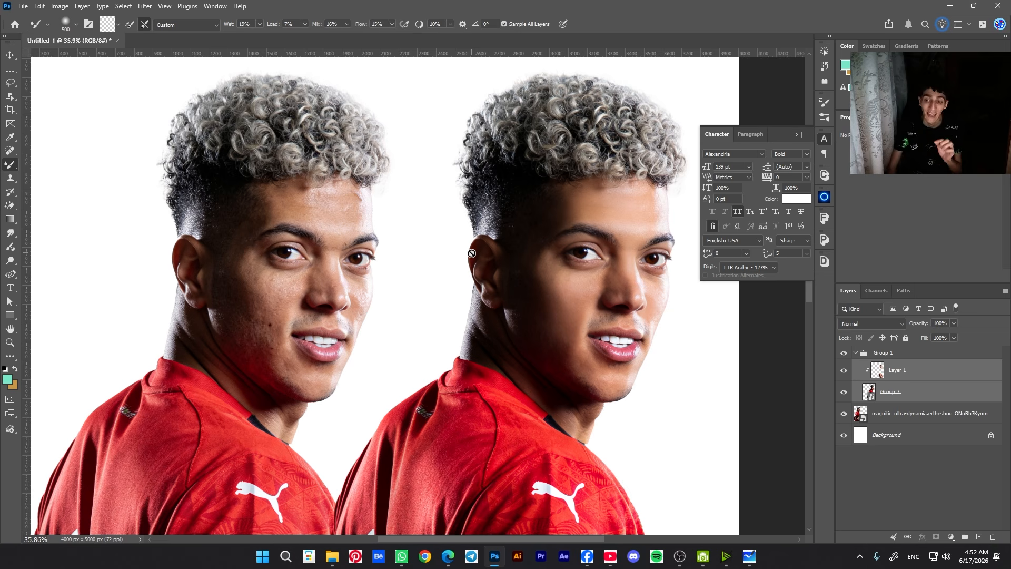
right_click(887, 388)
click(945, 331)
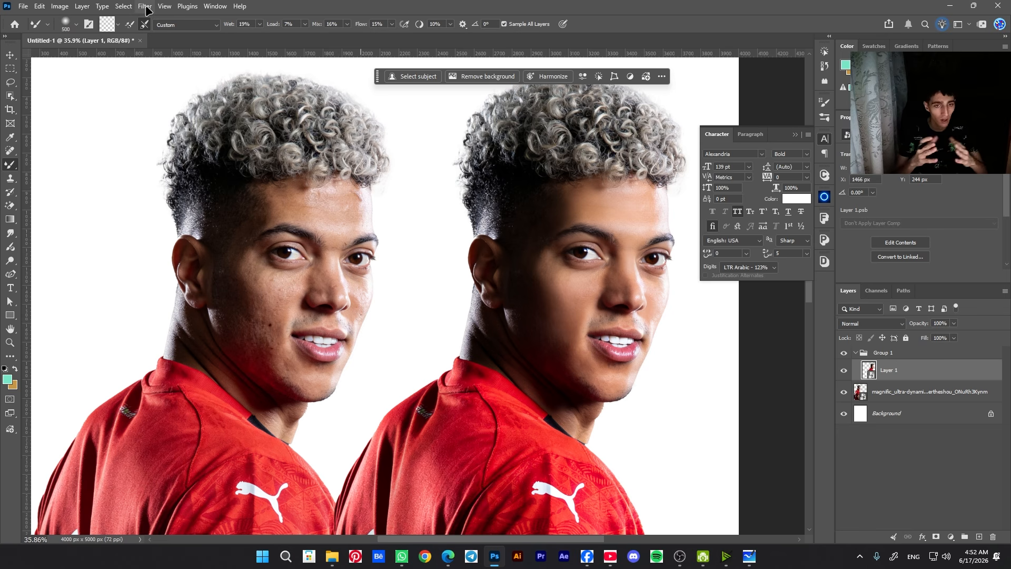
- Try the PM06 preset from Portraits: Medium Skin on the smart object in the Camera Raw Filter
click(144, 6)
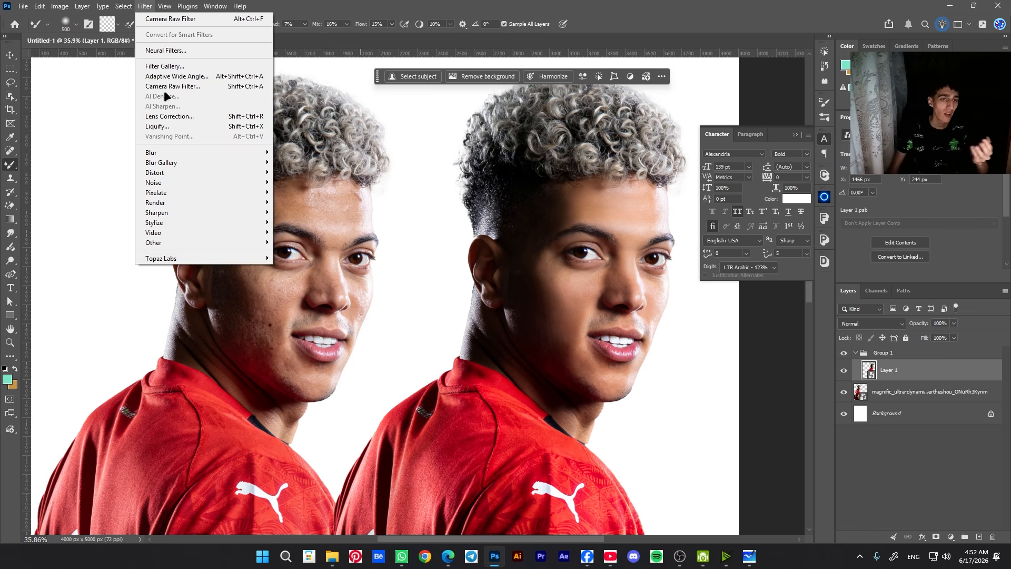
click(167, 86)
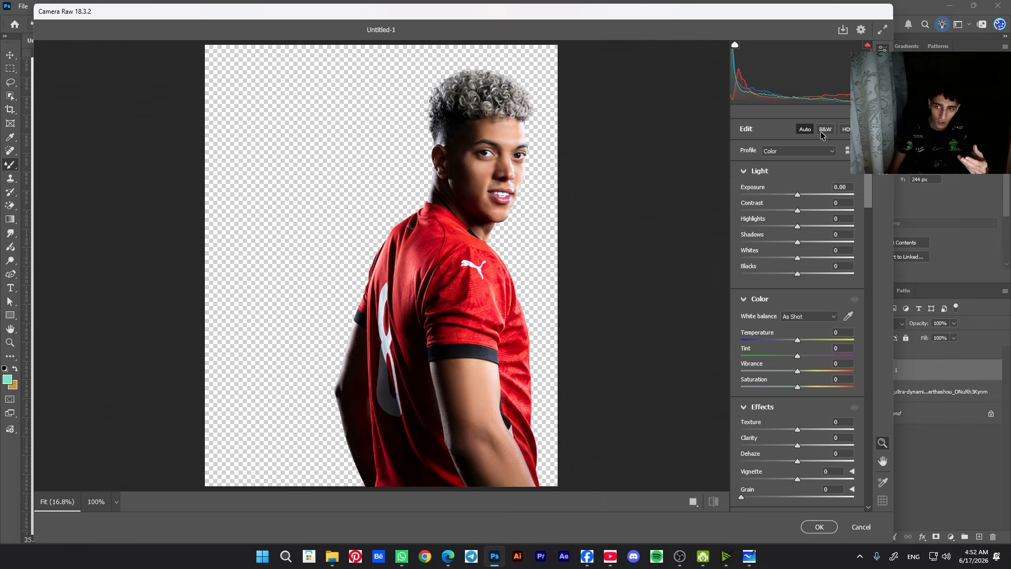
scroll(842, 254, down, 5)
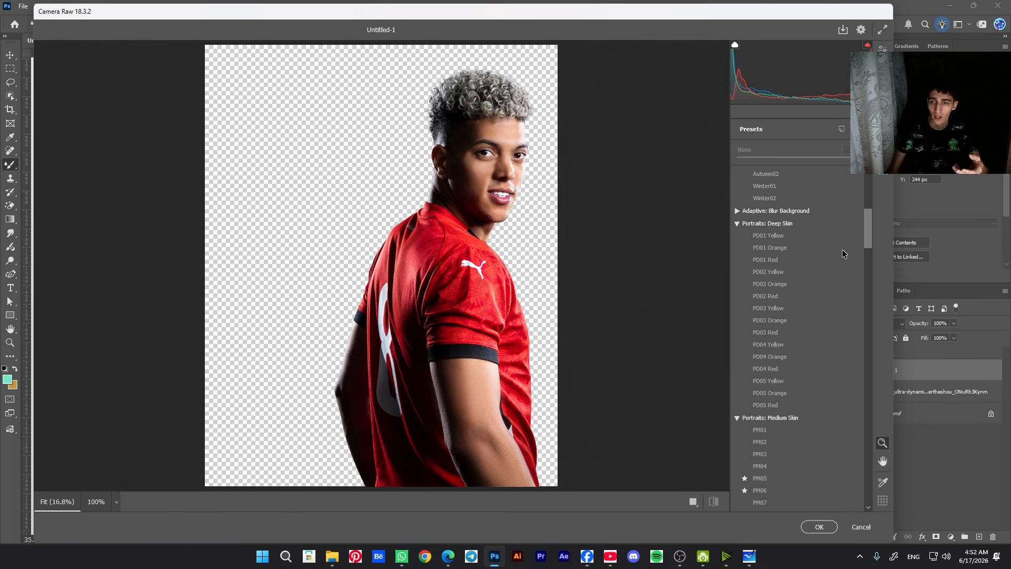
scroll(748, 230, down, 3)
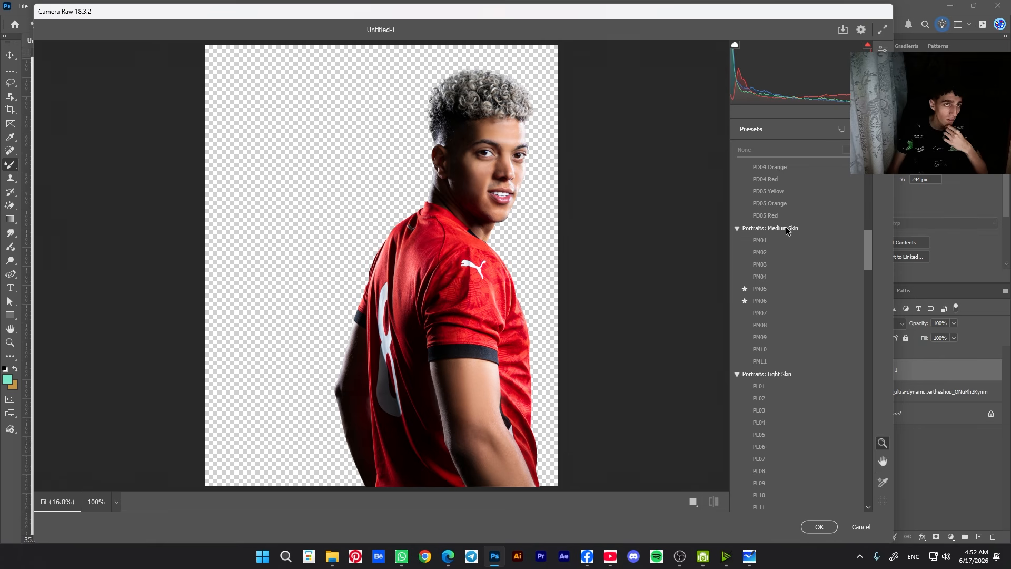
click(769, 301)
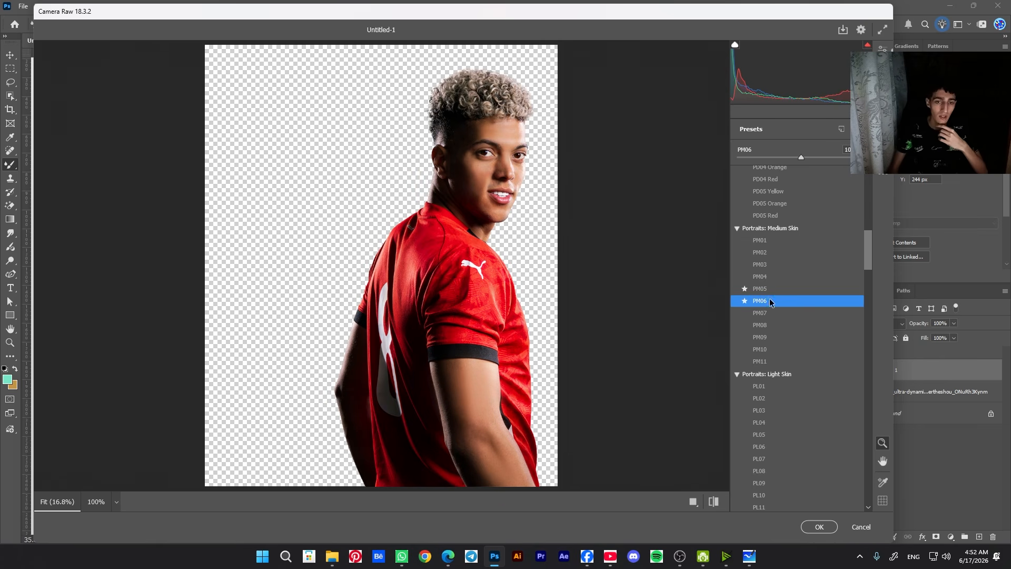
drag(523, 166, 588, 165)
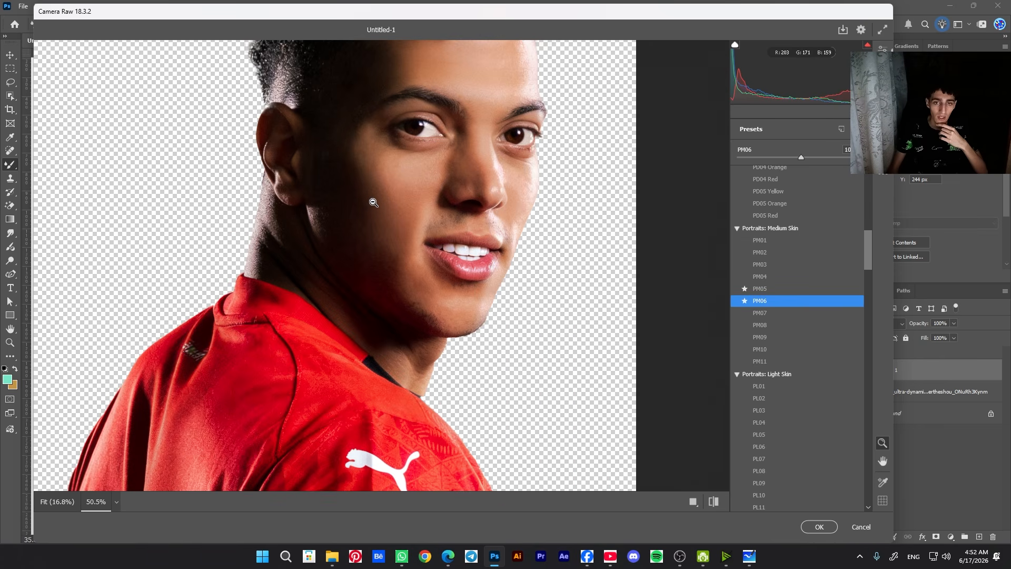
- Try the PM06 preset at strengths 30 and 93, and dismiss Camera Raw without applying the changes
drag(801, 157, 756, 196)
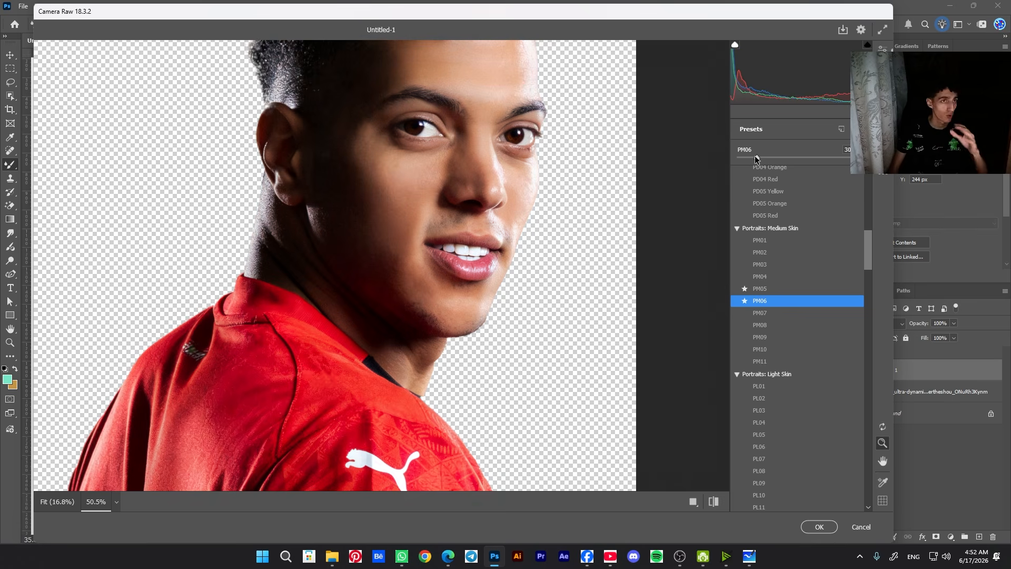
drag(757, 157, 797, 157)
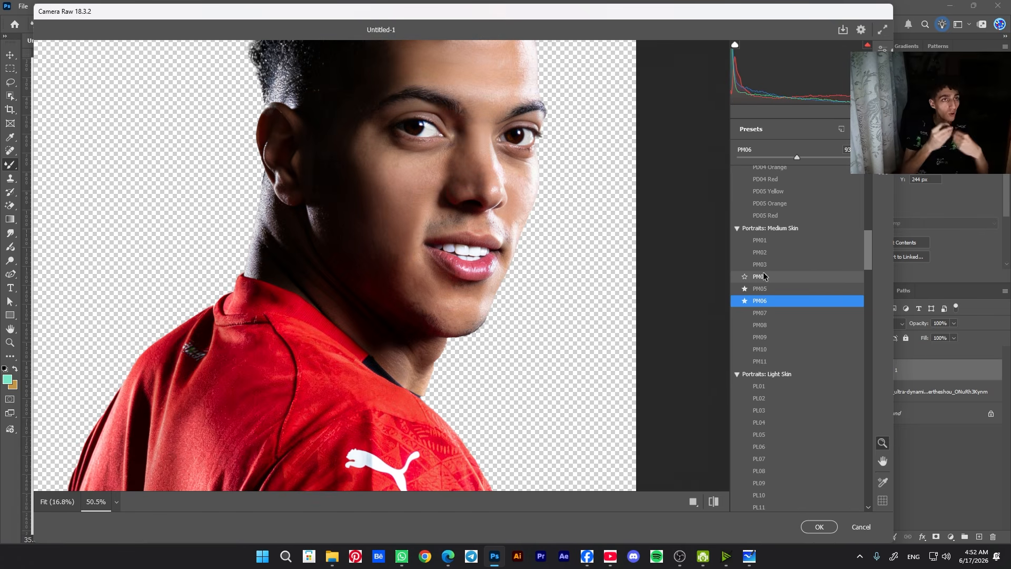
click(867, 528)
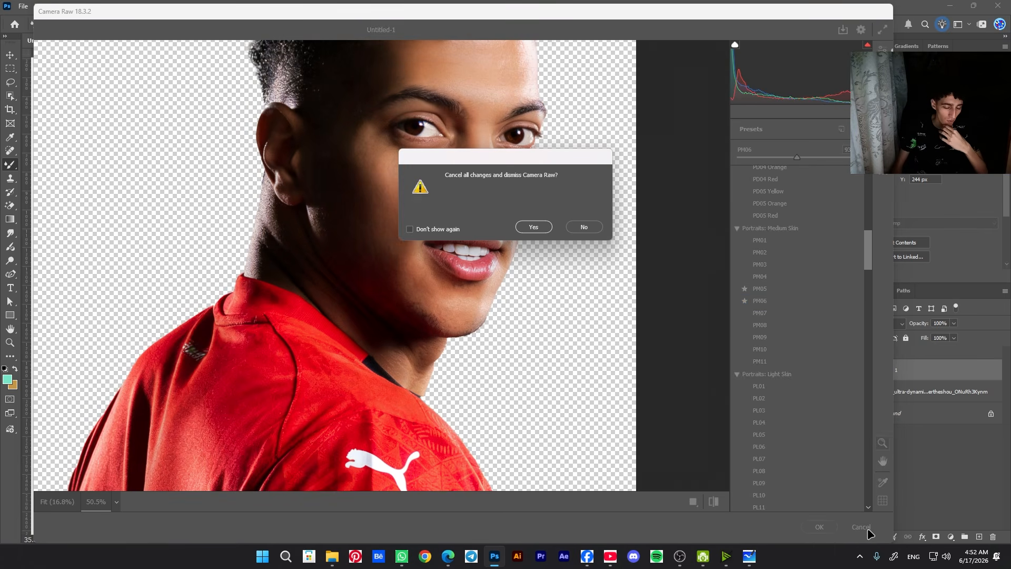
key(Return)
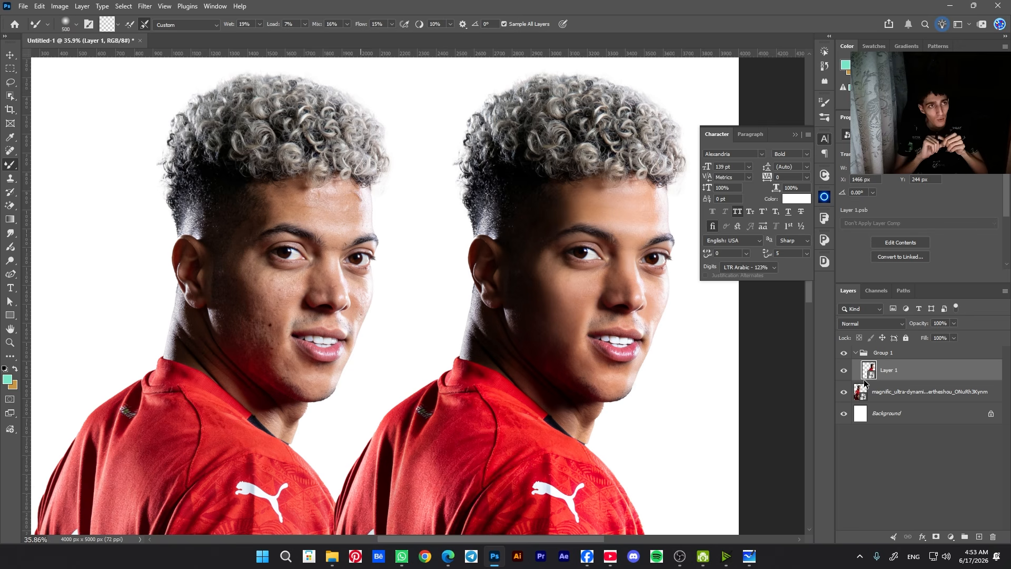